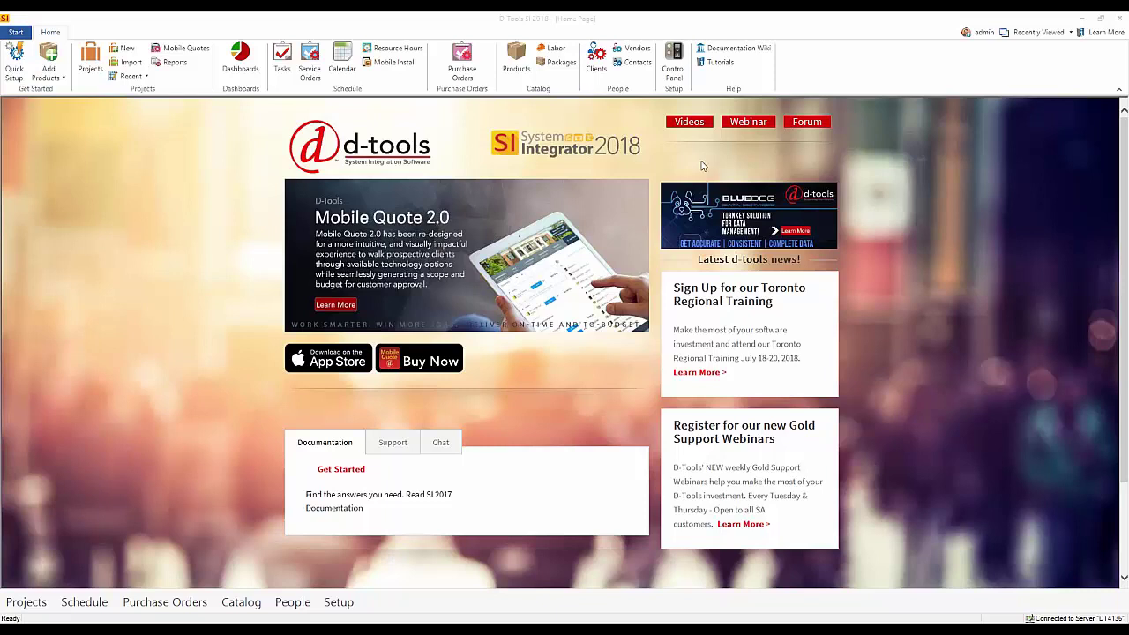
# Open the Control Panel from Start > Setup and select User Sign-In Policies
pyautogui.click(19, 35)
pyautogui.moveTo(37, 244)
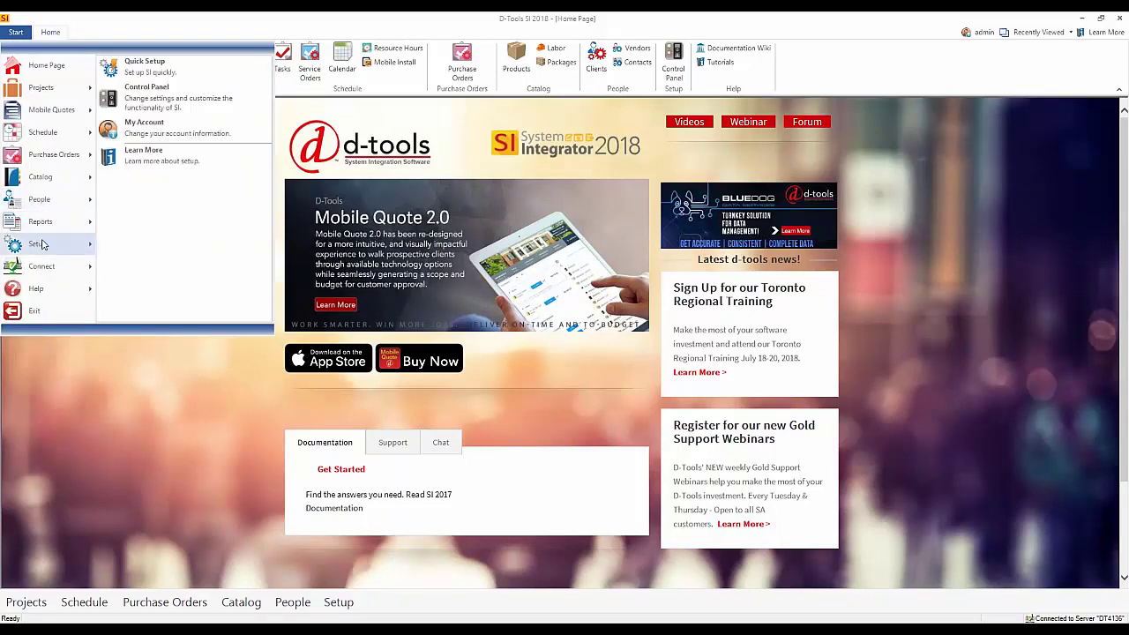
pyautogui.click(181, 88)
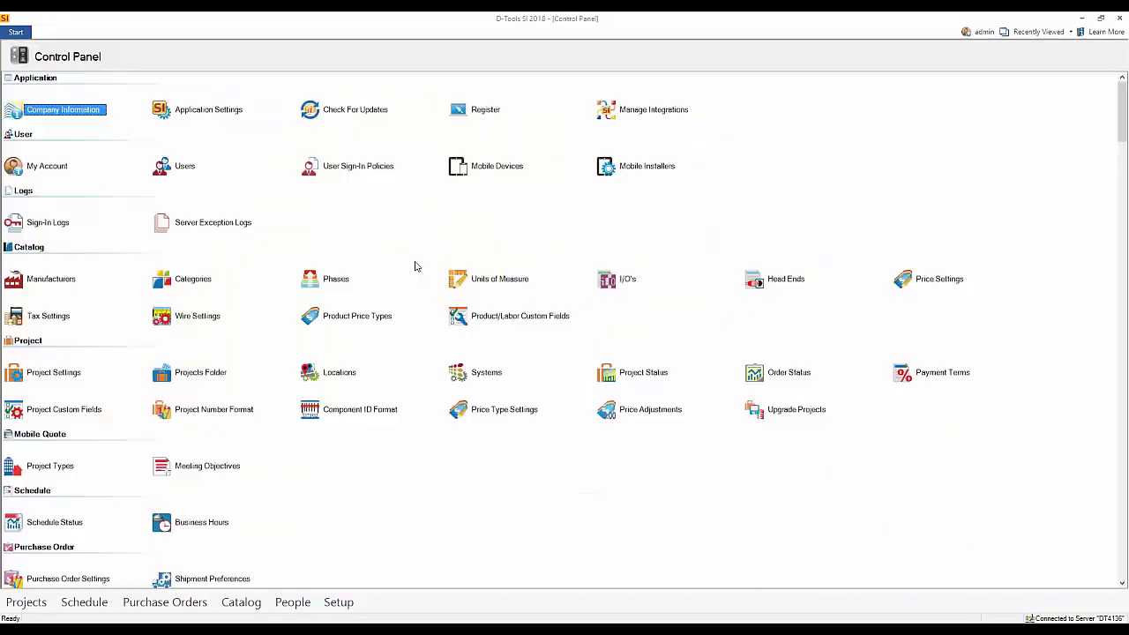
pyautogui.click(346, 169)
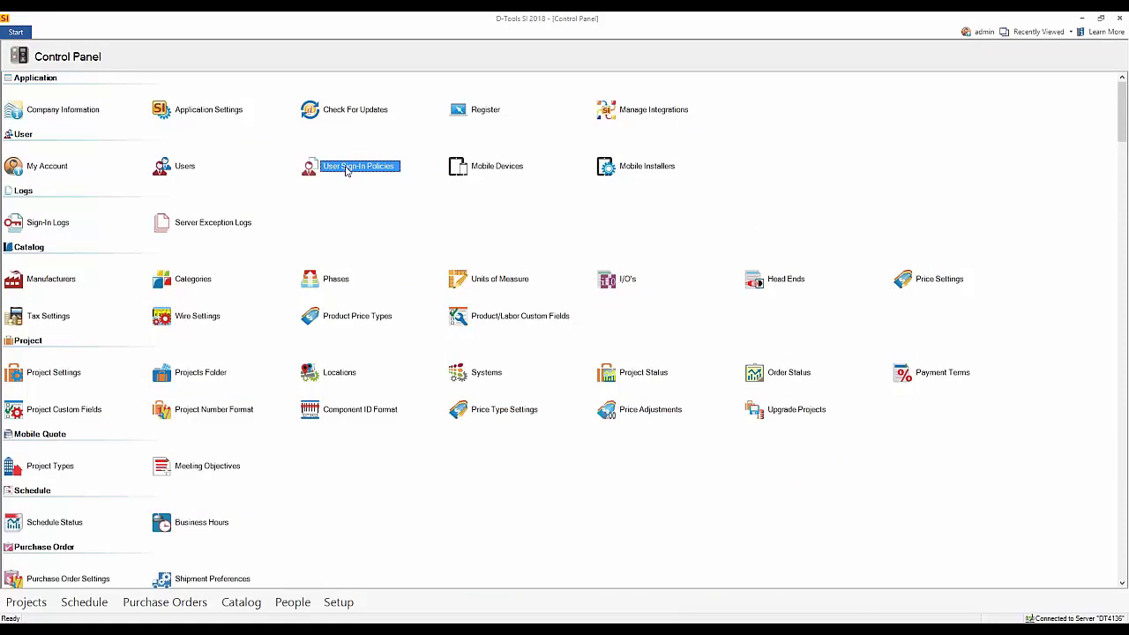
pyautogui.doubleClick(346, 169)
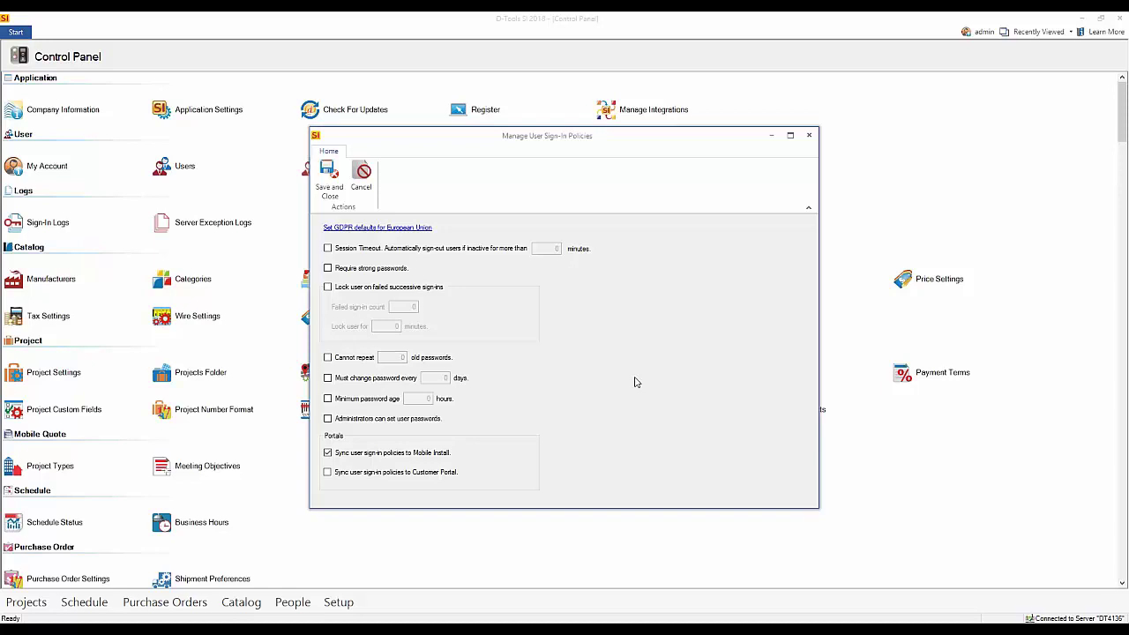
pyautogui.click(355, 275)
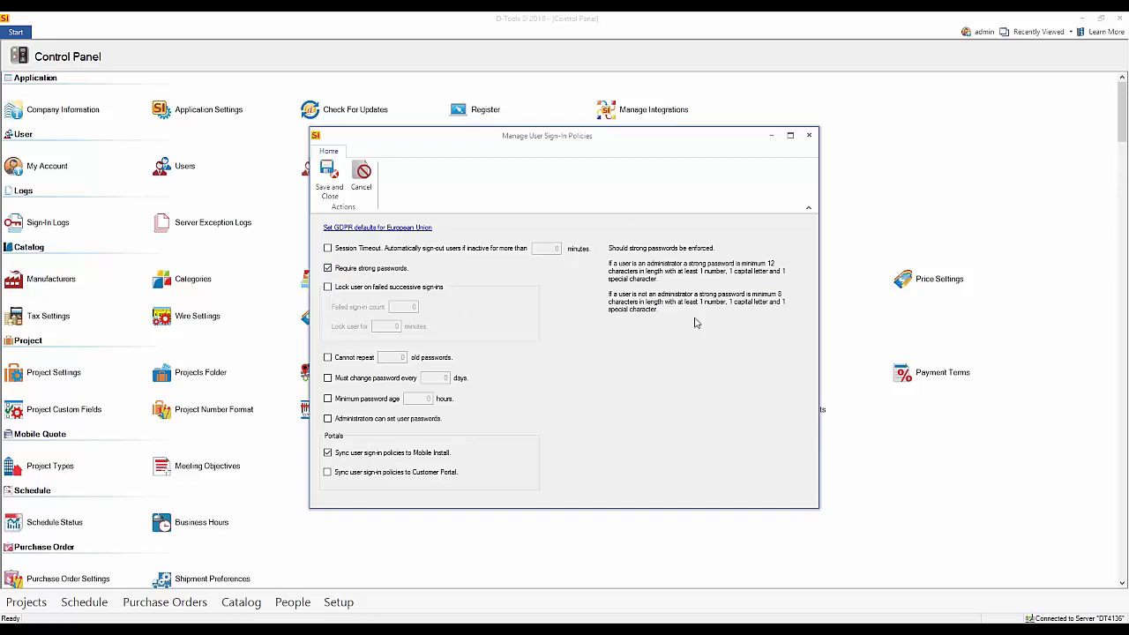
pyautogui.click(356, 270)
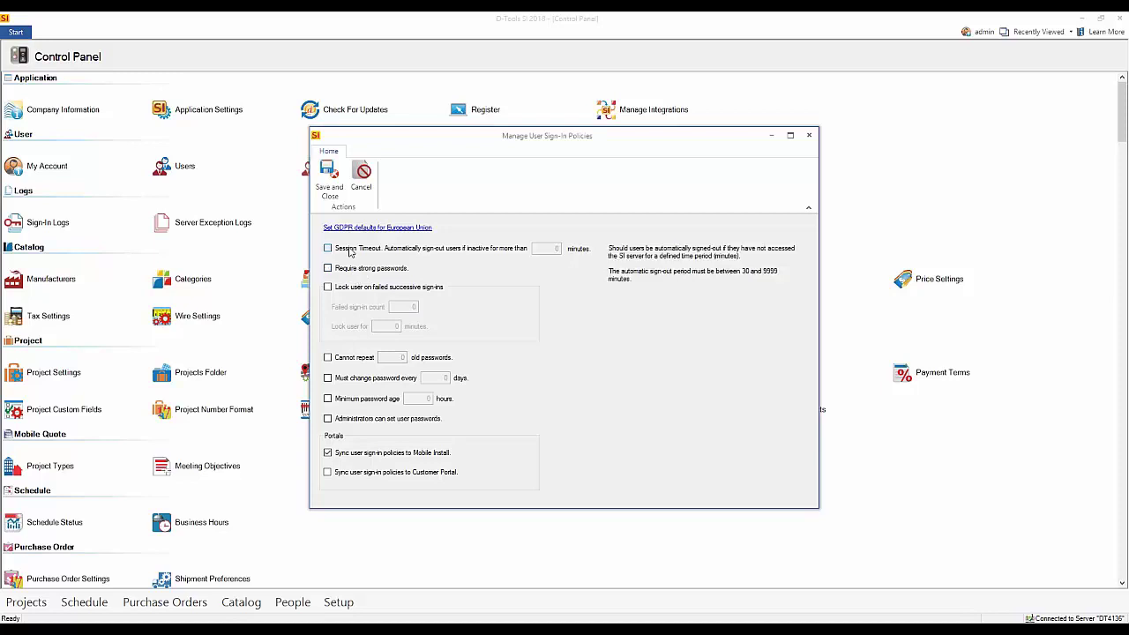
pyautogui.click(348, 250)
pyautogui.click(328, 250)
pyautogui.click(388, 227)
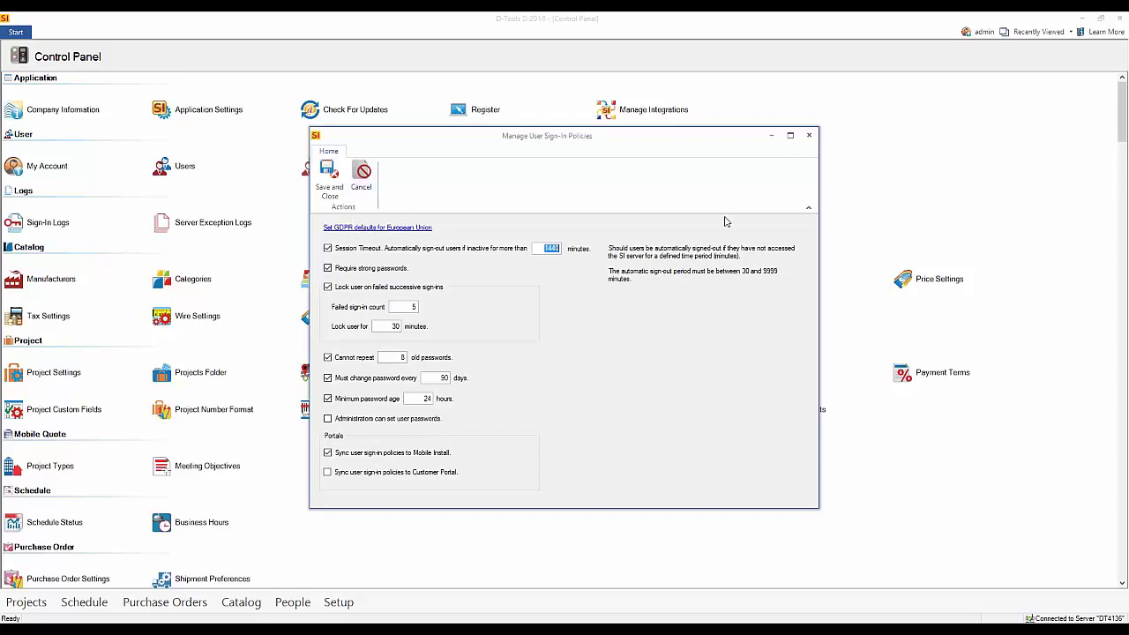
pyautogui.click(809, 136)
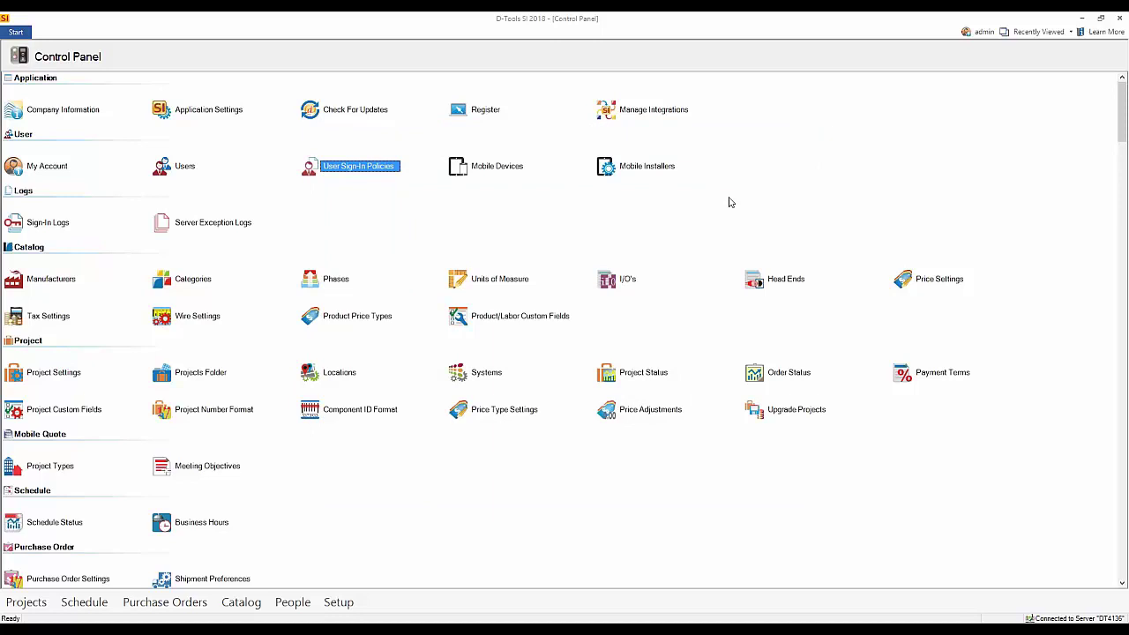
pyautogui.click(53, 223)
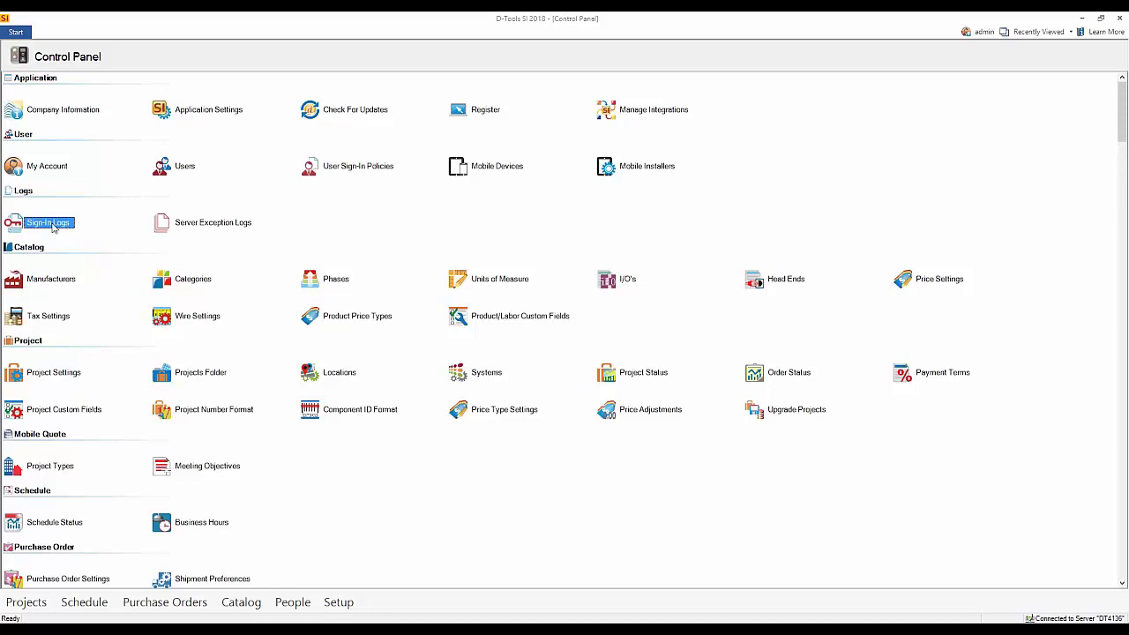
pyautogui.click(212, 225)
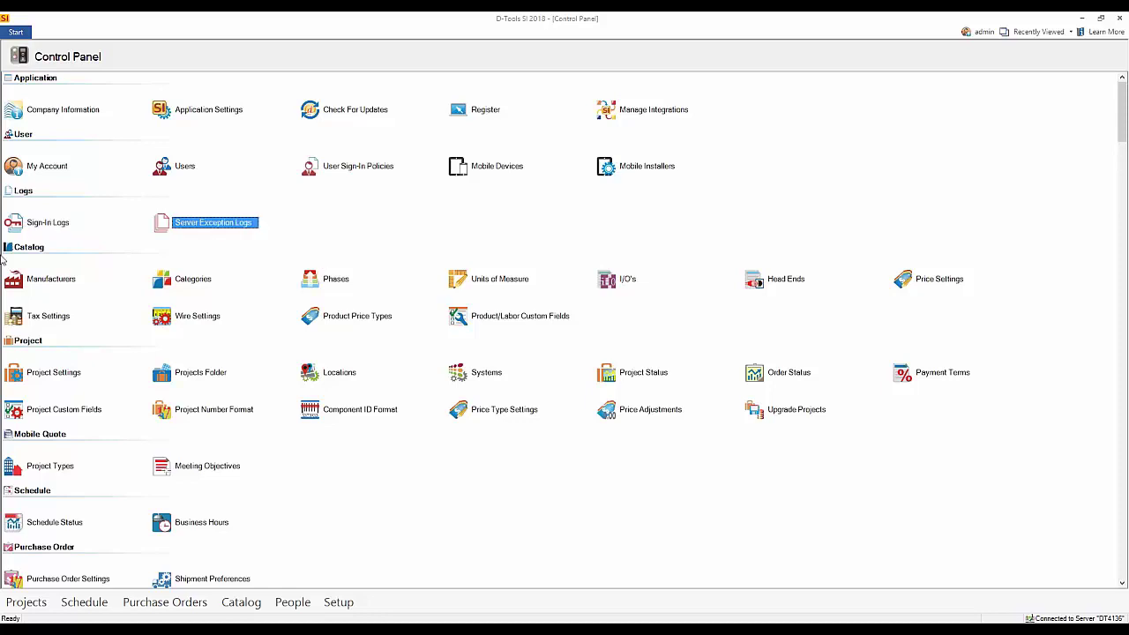
pyautogui.doubleClick(40, 225)
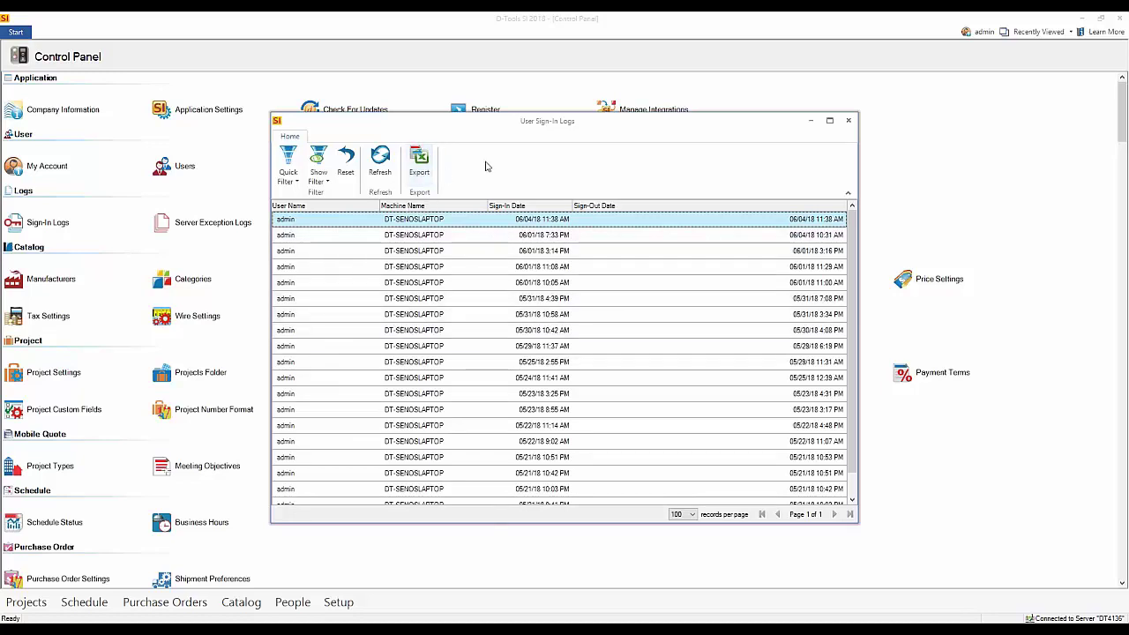
pyautogui.click(847, 121)
pyautogui.click(213, 223)
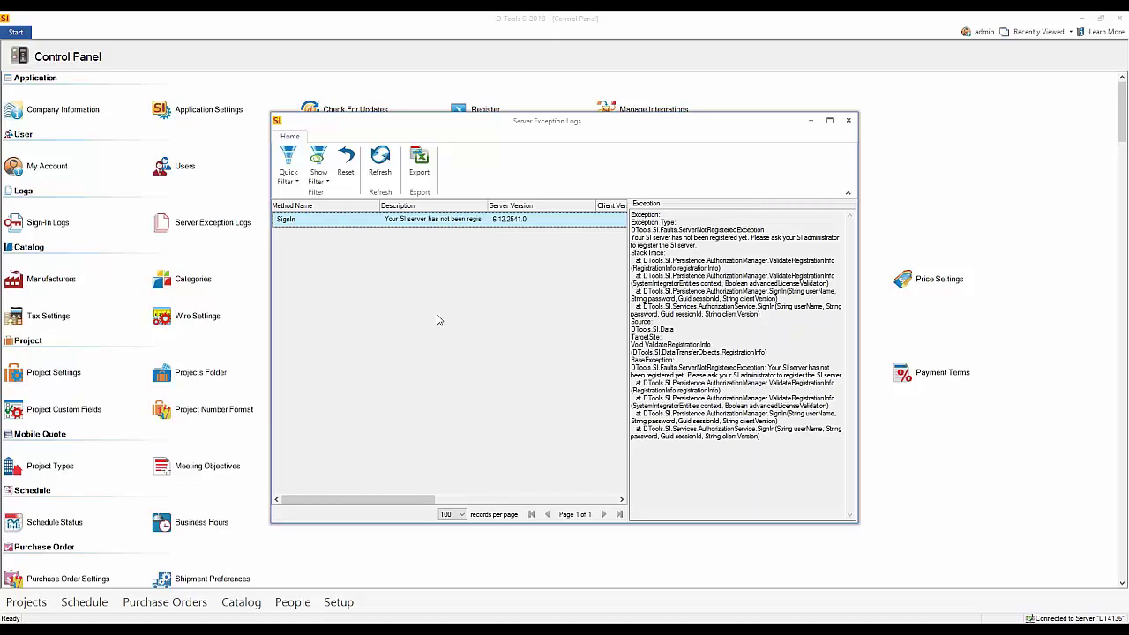
pyautogui.click(849, 121)
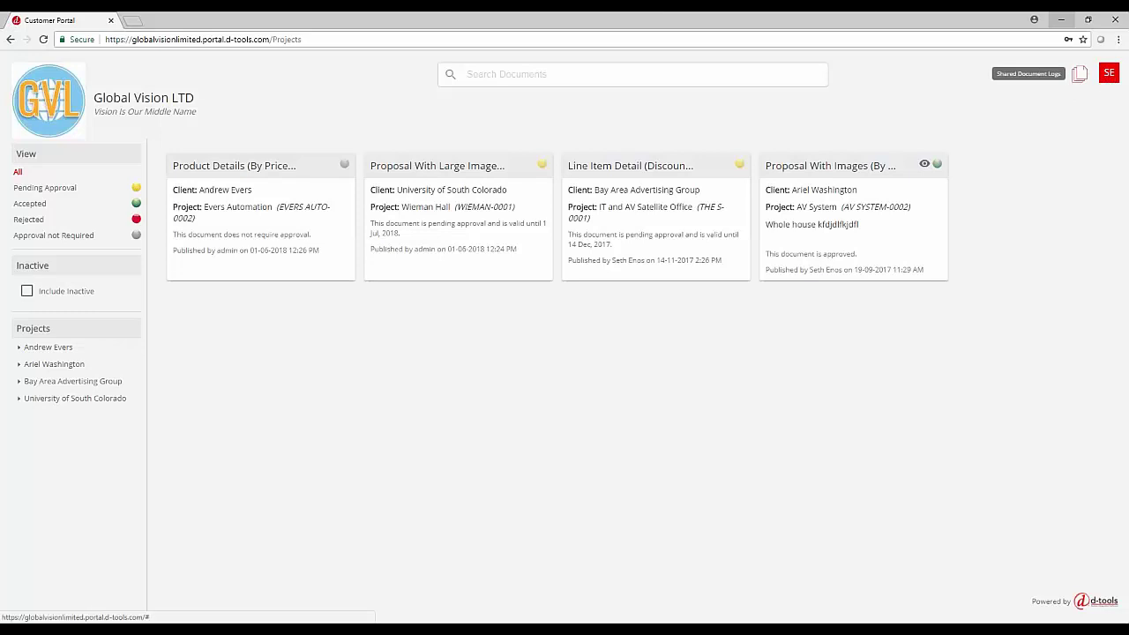
# Review the Shared Document Logs, go back to Projects, and minimize the portal window
pyautogui.click(1081, 77)
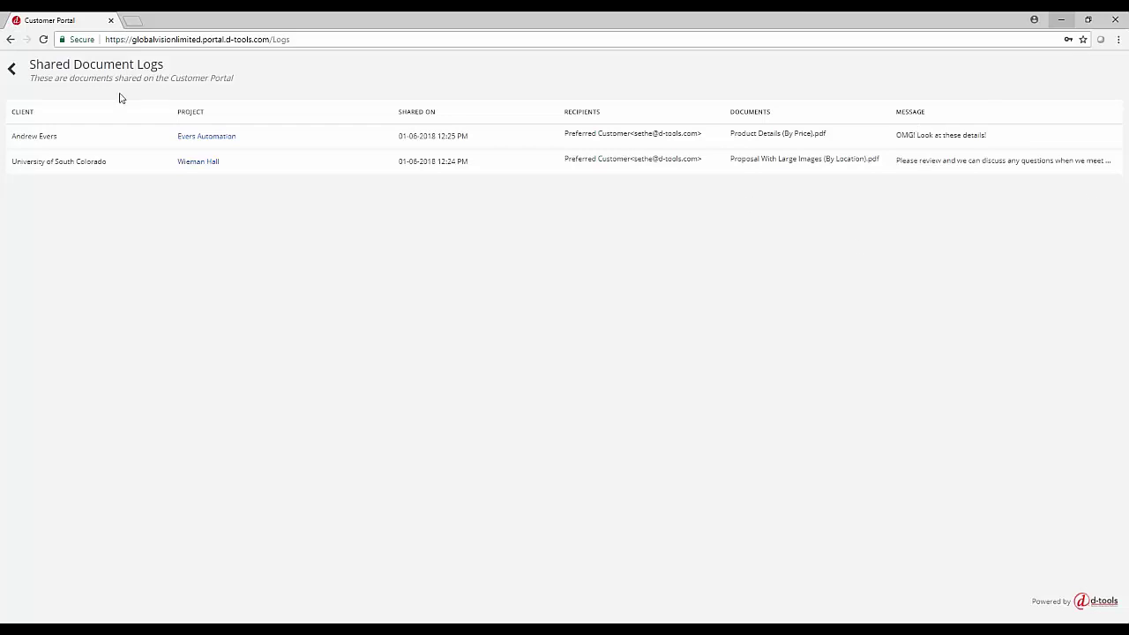
pyautogui.click(13, 71)
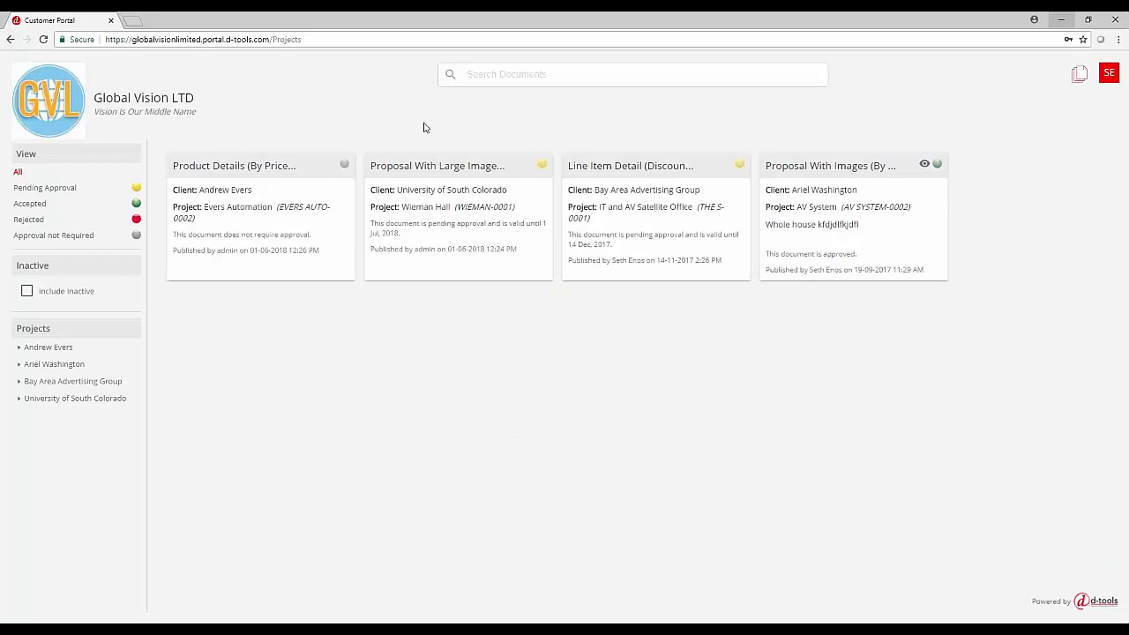
pyautogui.click(1062, 24)
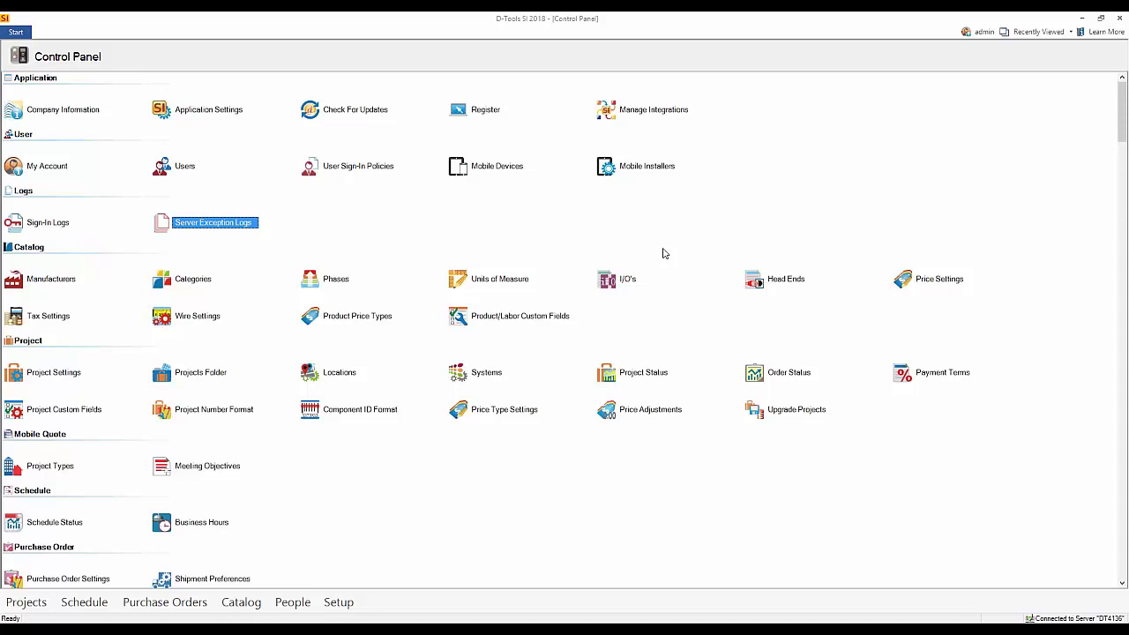
pyautogui.scroll(-4, 446, 243)
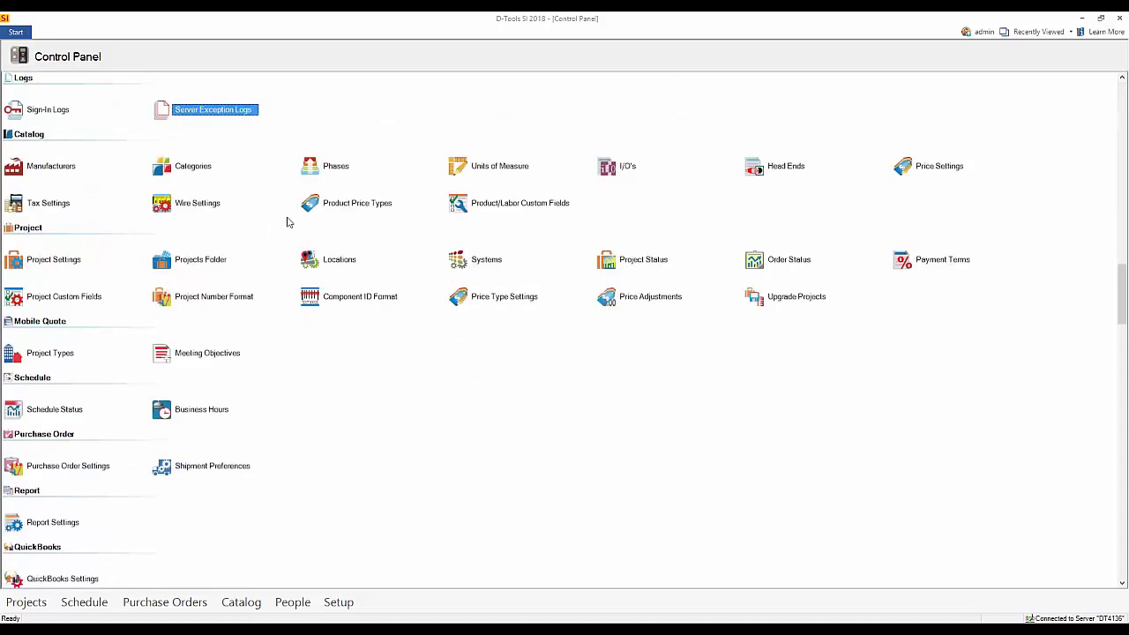
pyautogui.click(62, 208)
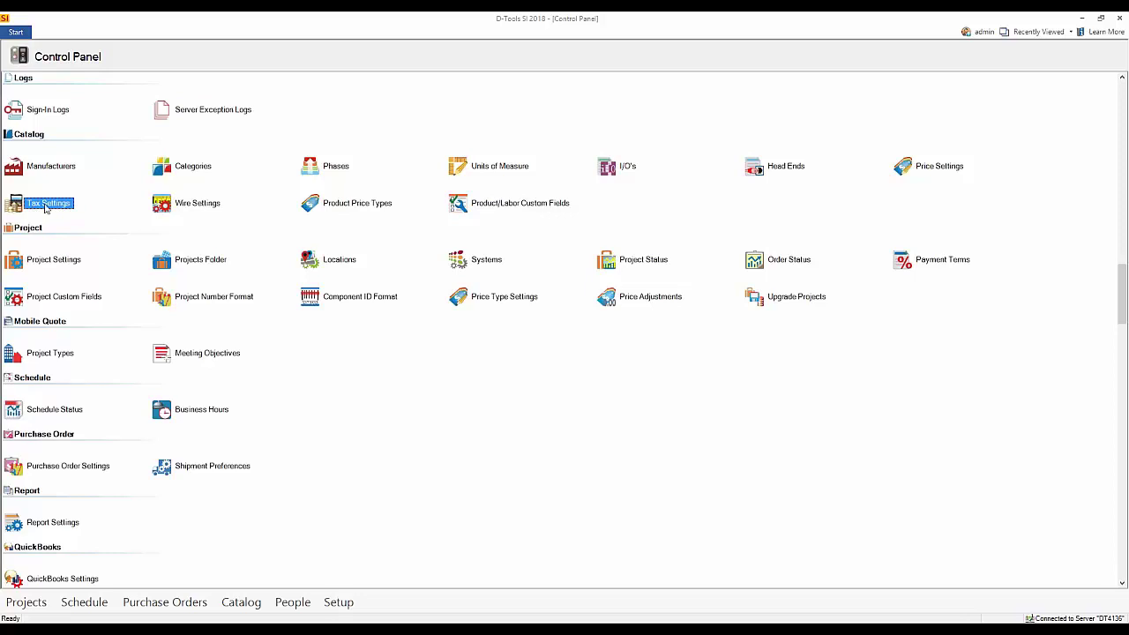
pyautogui.doubleClick(46, 205)
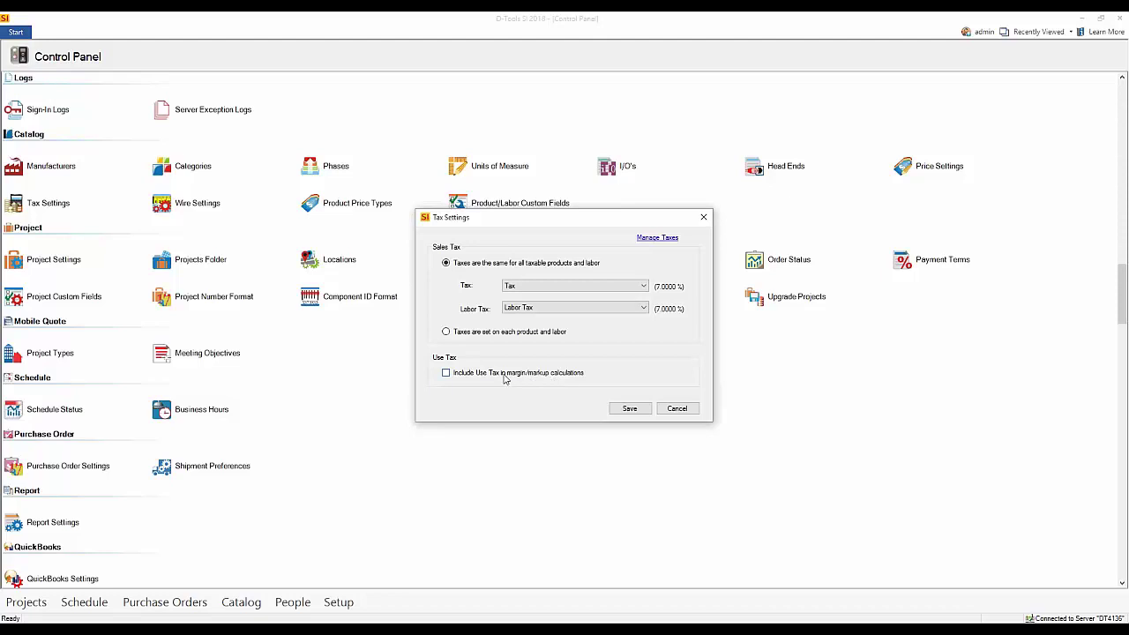
pyautogui.click(678, 408)
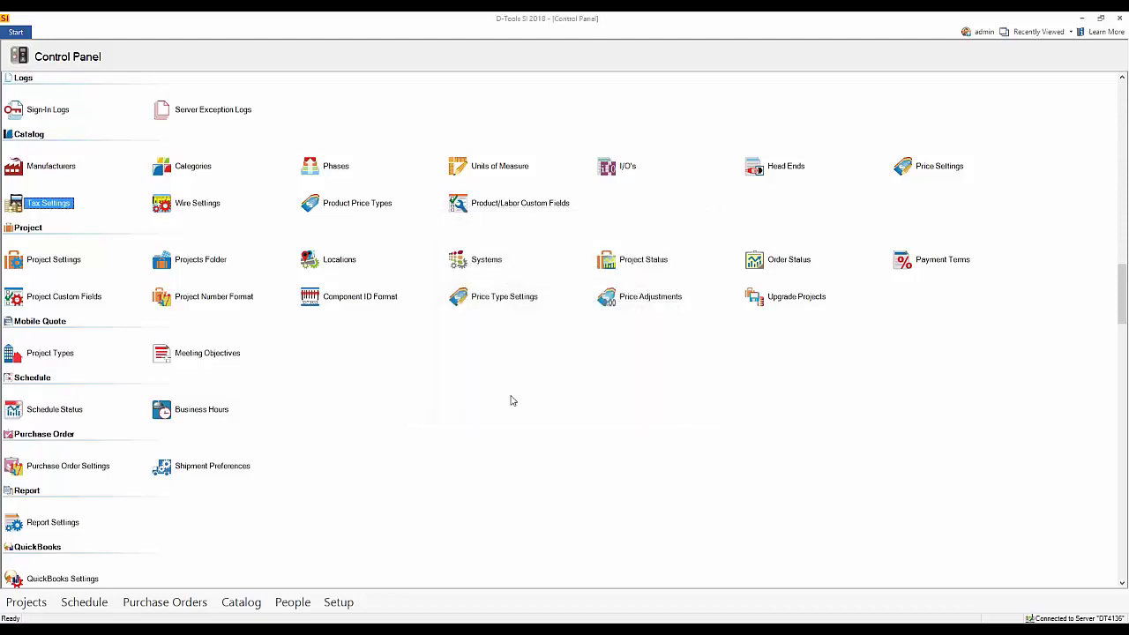
pyautogui.scroll(-3, 507, 399)
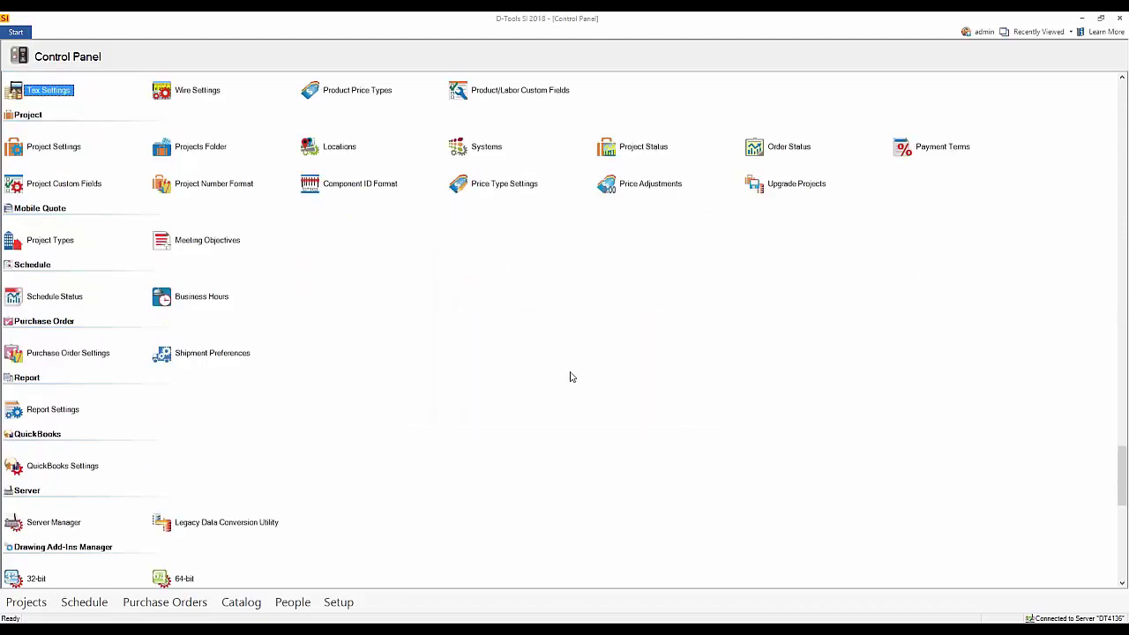
pyautogui.click(64, 354)
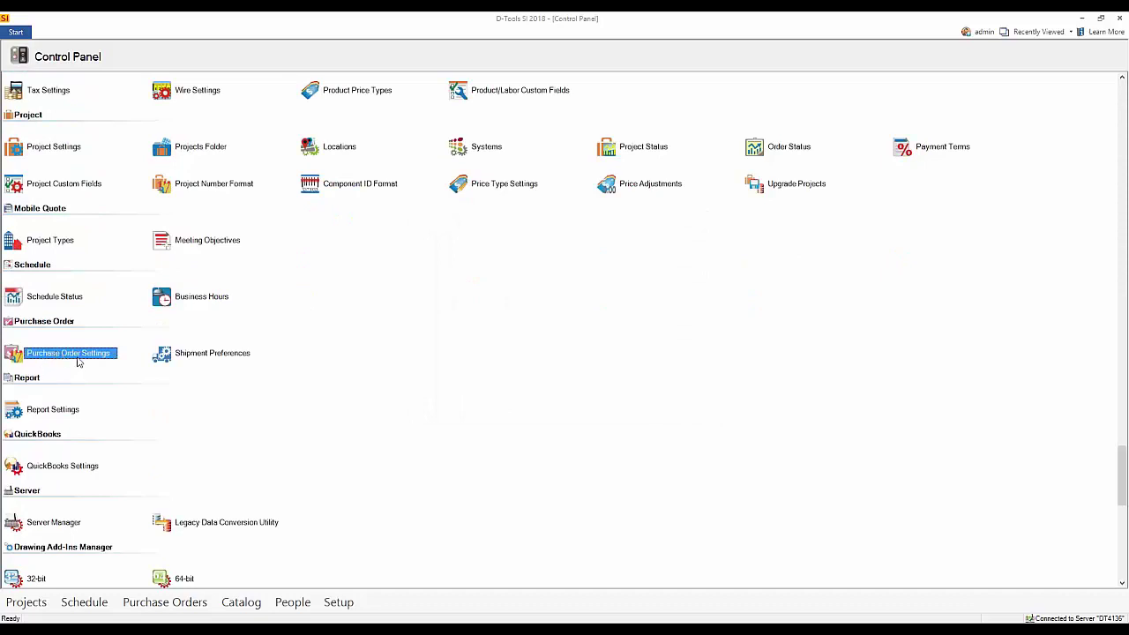
pyautogui.doubleClick(86, 357)
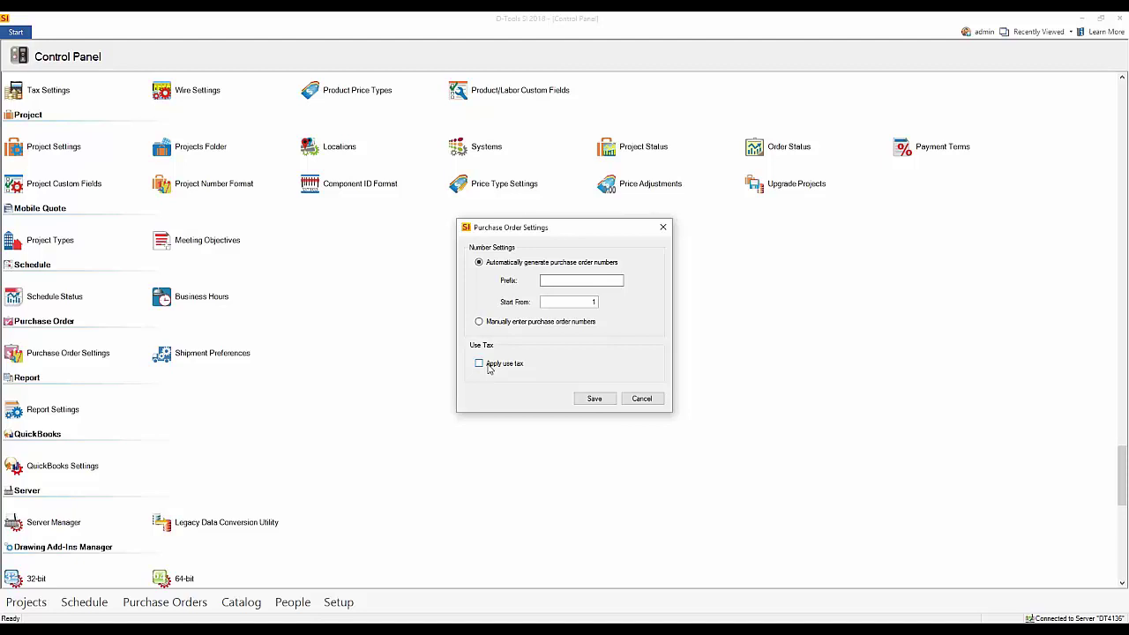
pyautogui.click(642, 399)
pyautogui.scroll(5, 539, 350)
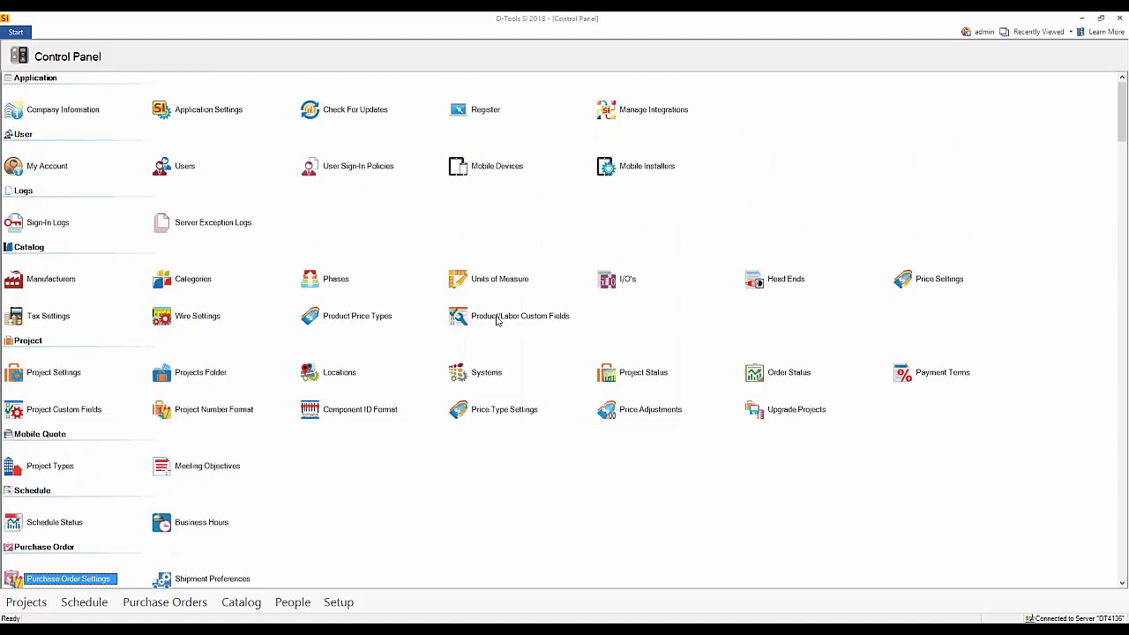
pyautogui.click(17, 32)
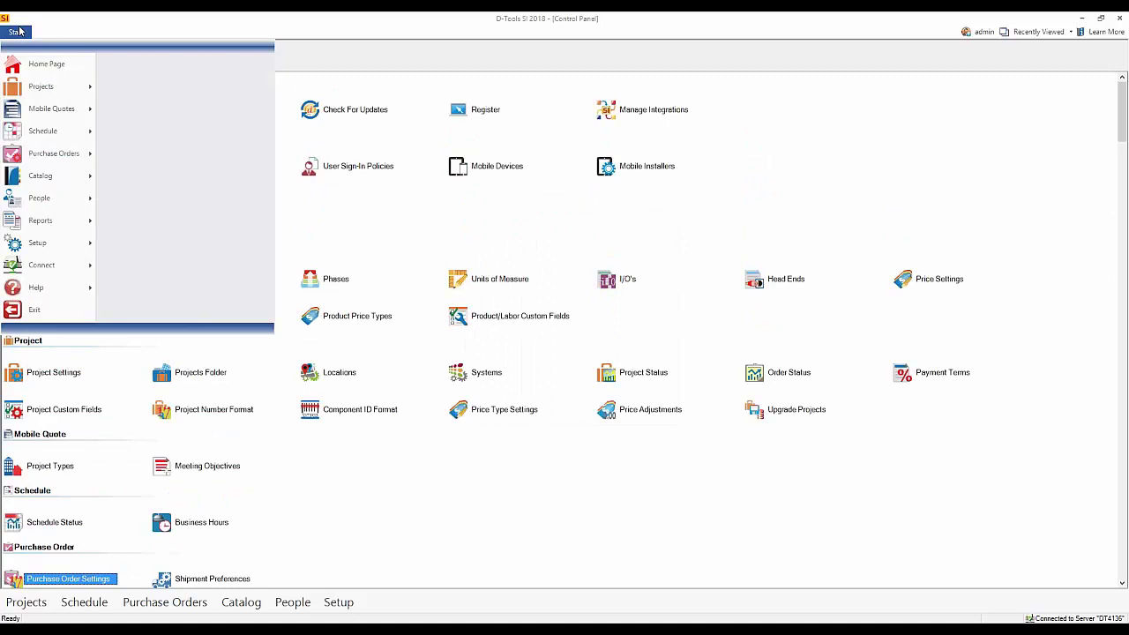
# Open the American Dynamics product for editing in the product catalogue manager
pyautogui.moveTo(55, 182)
pyautogui.click(208, 75)
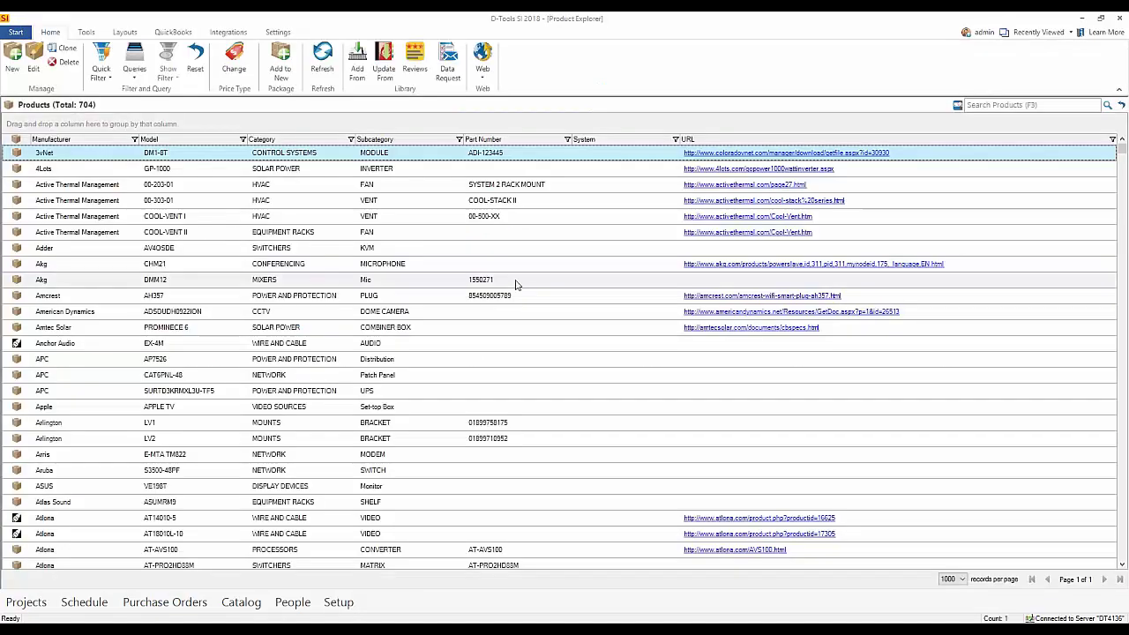
pyautogui.click(291, 314)
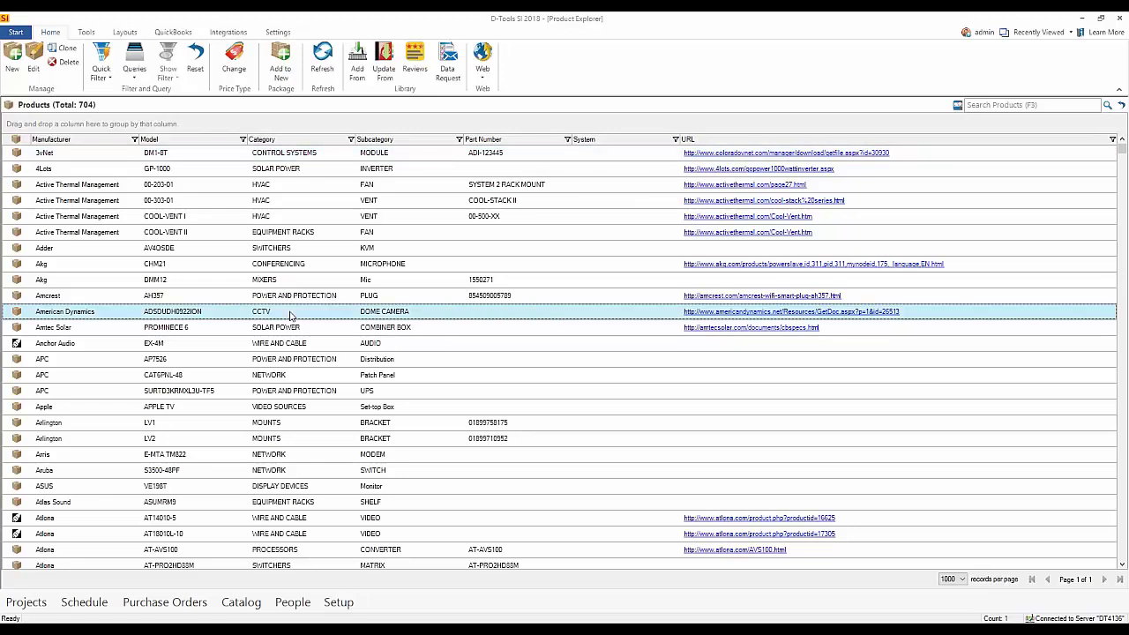
pyautogui.doubleClick(291, 314)
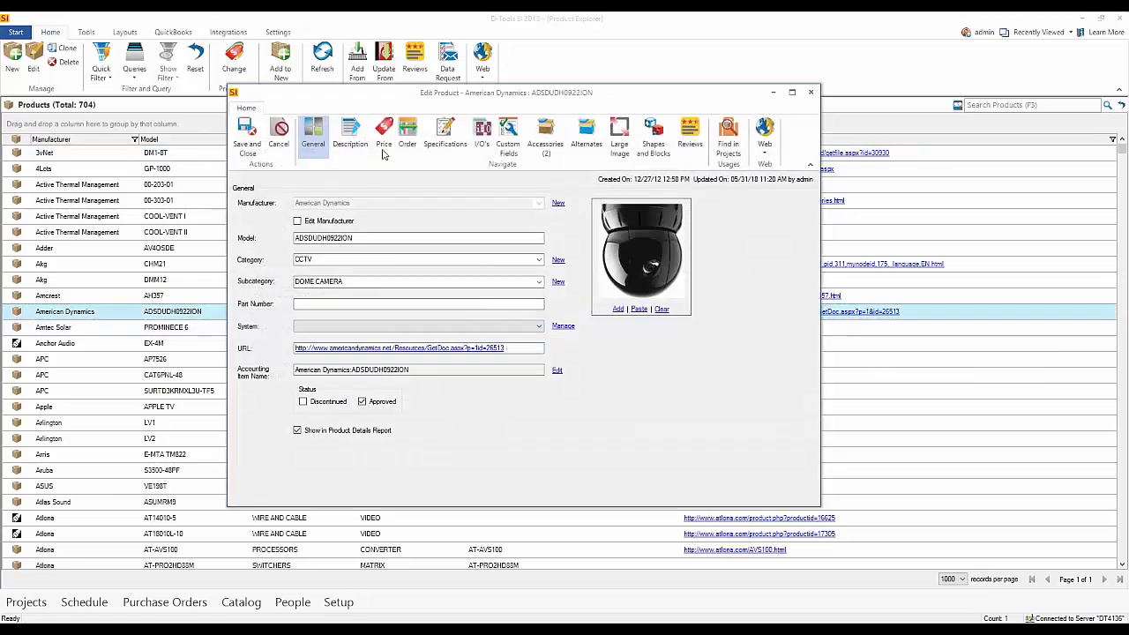
# On the Price page, set Use Tax to 7% Tax and remove sales tax
pyautogui.click(384, 143)
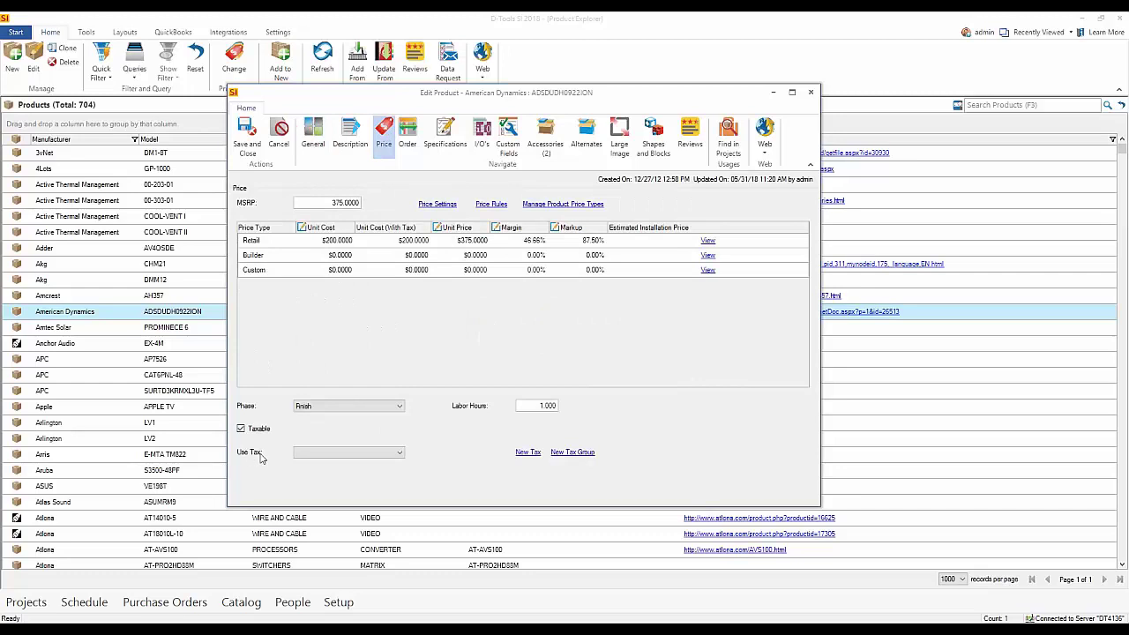
pyautogui.click(400, 453)
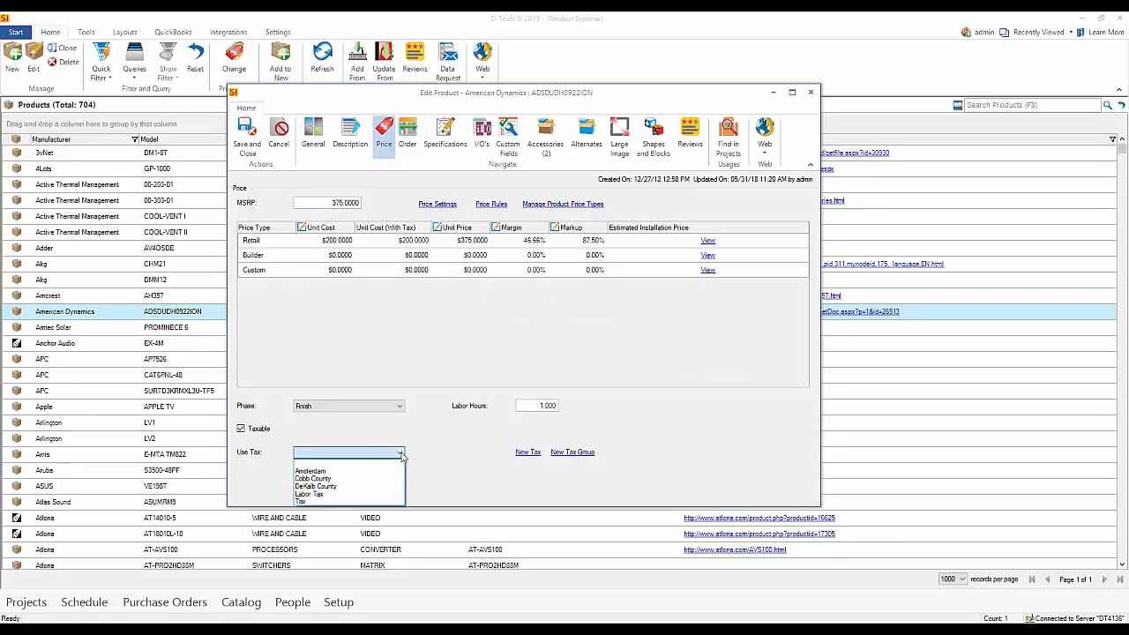
pyautogui.click(443, 450)
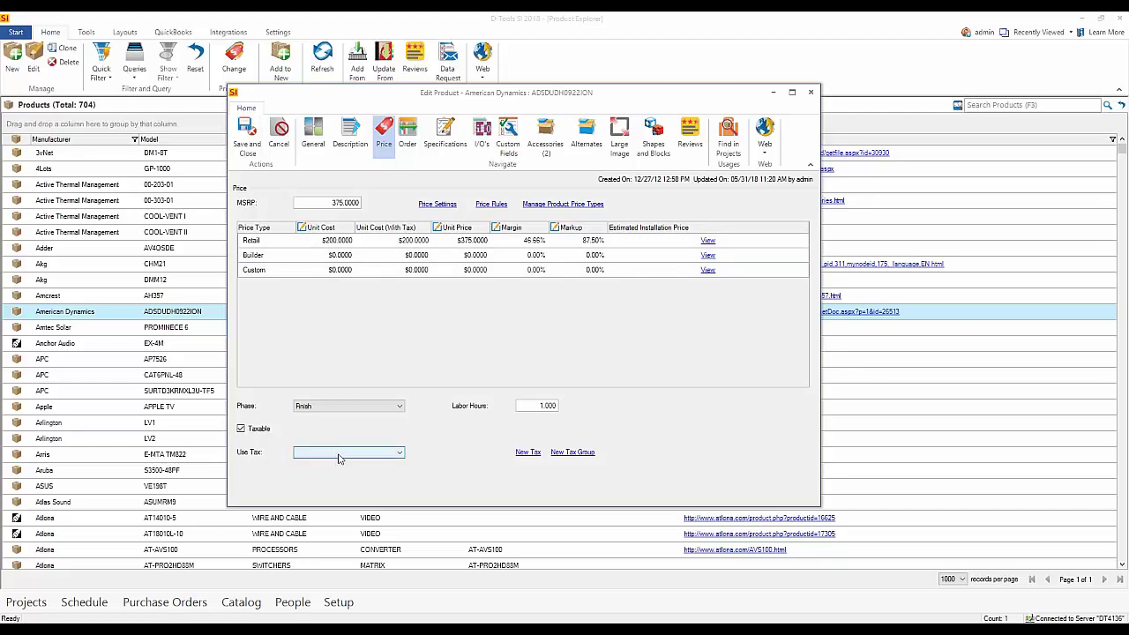
pyautogui.click(398, 454)
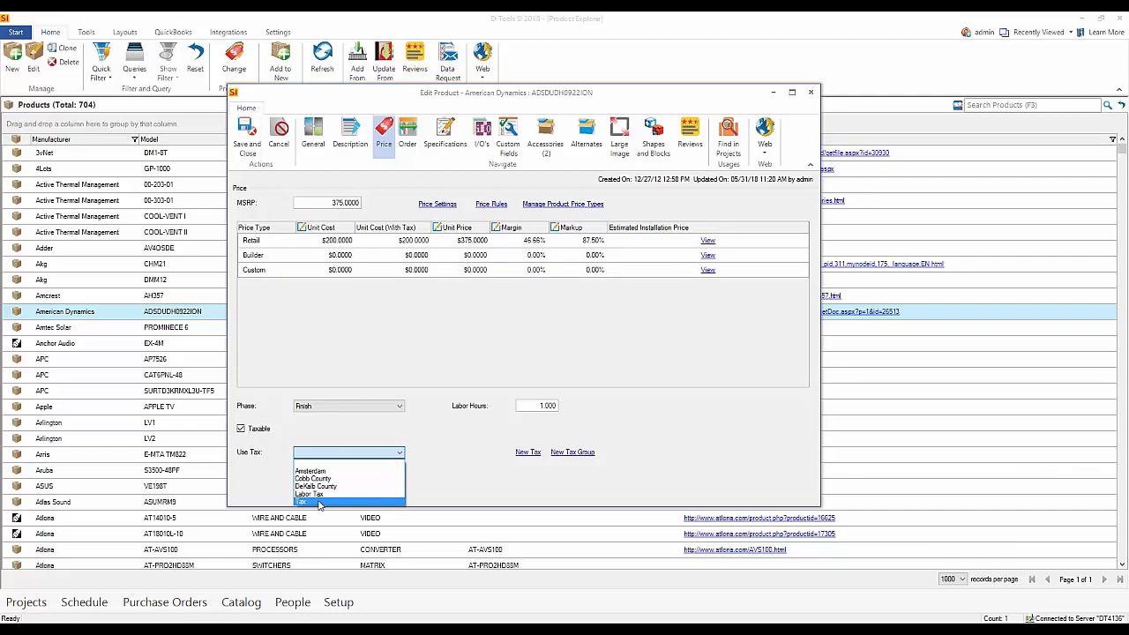
pyautogui.click(319, 503)
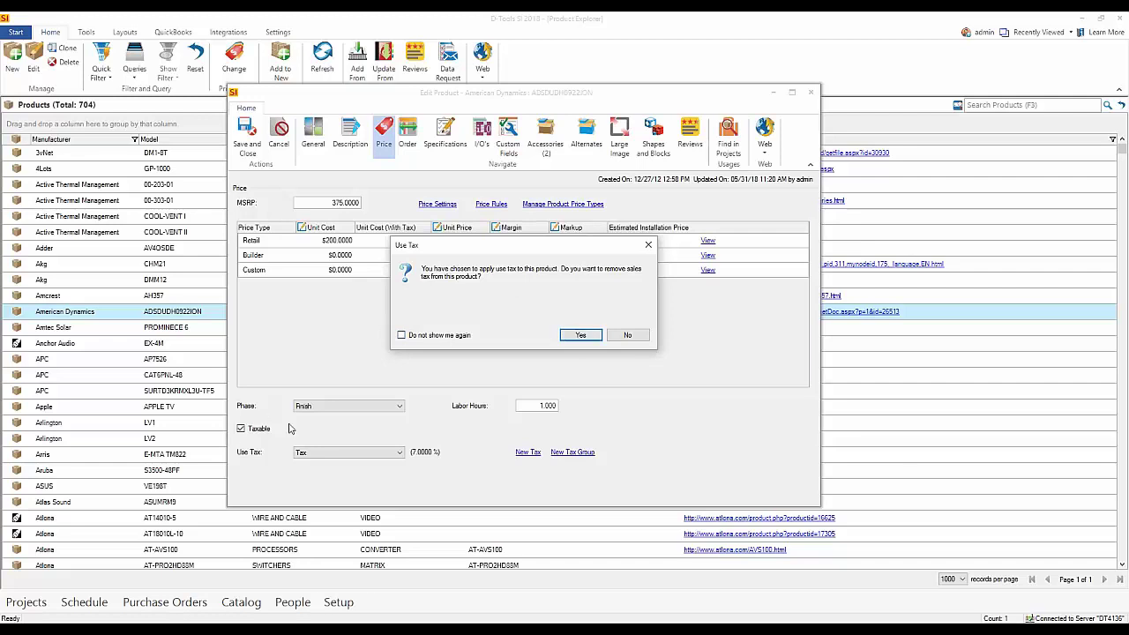
pyautogui.click(586, 337)
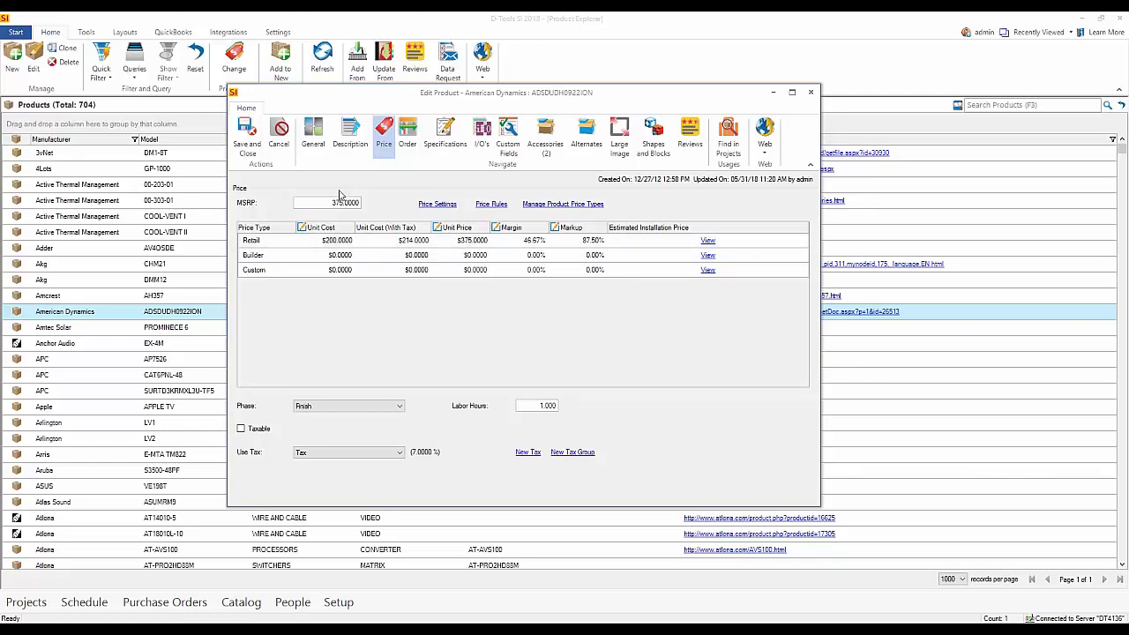
pyautogui.click(270, 237)
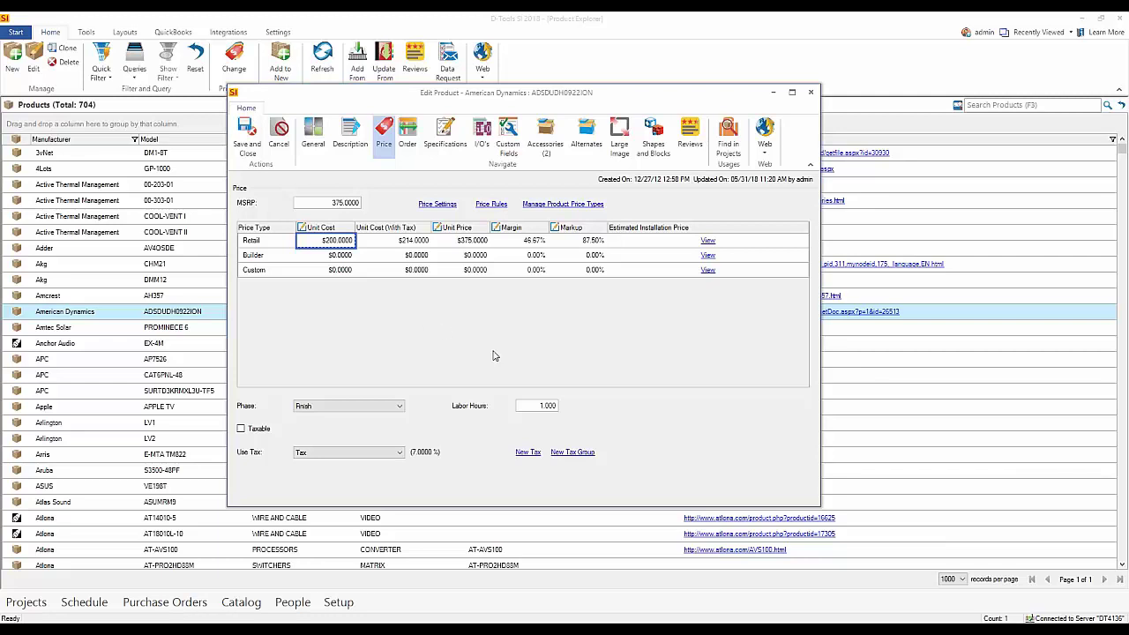
# Close Edit Product and show the PSA catalogue in Add Products from Library
pyautogui.click(811, 93)
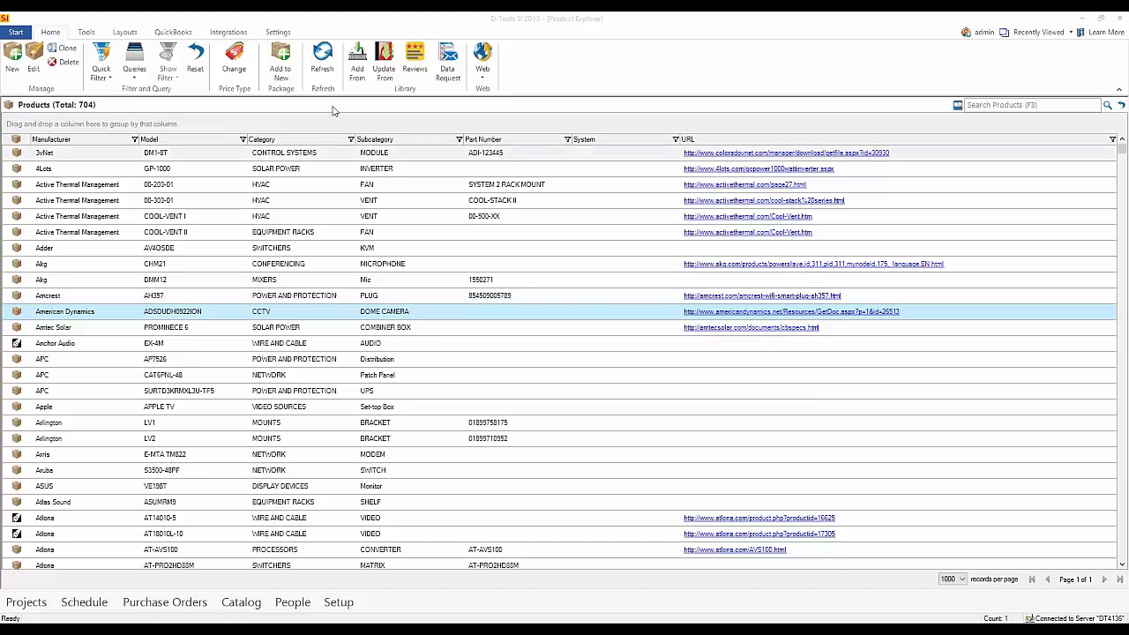
pyautogui.click(357, 69)
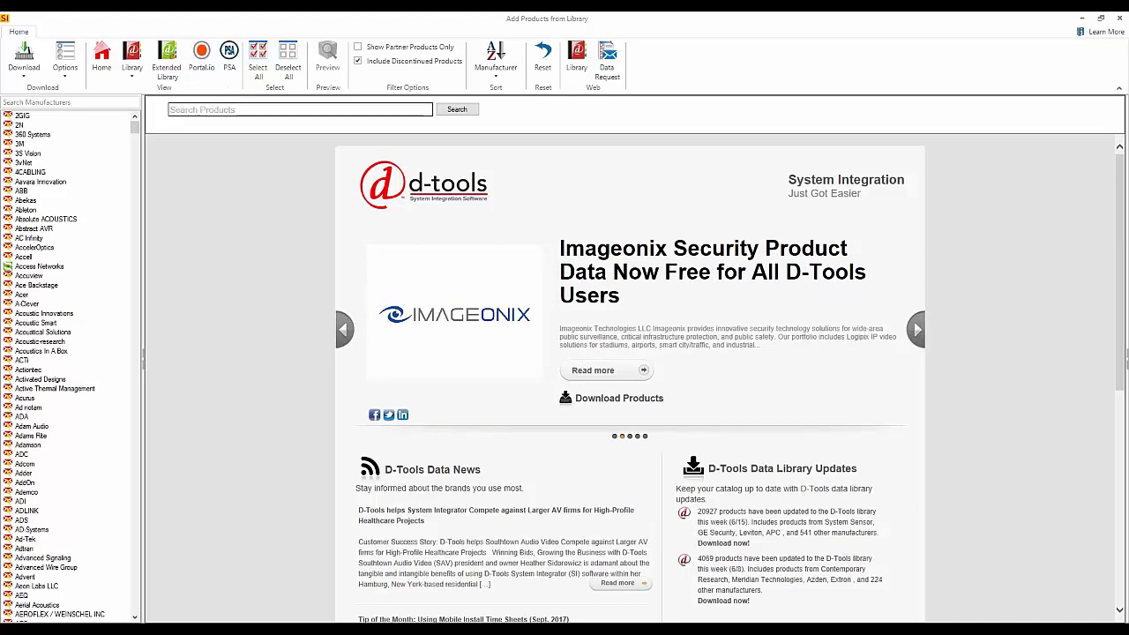
pyautogui.click(231, 67)
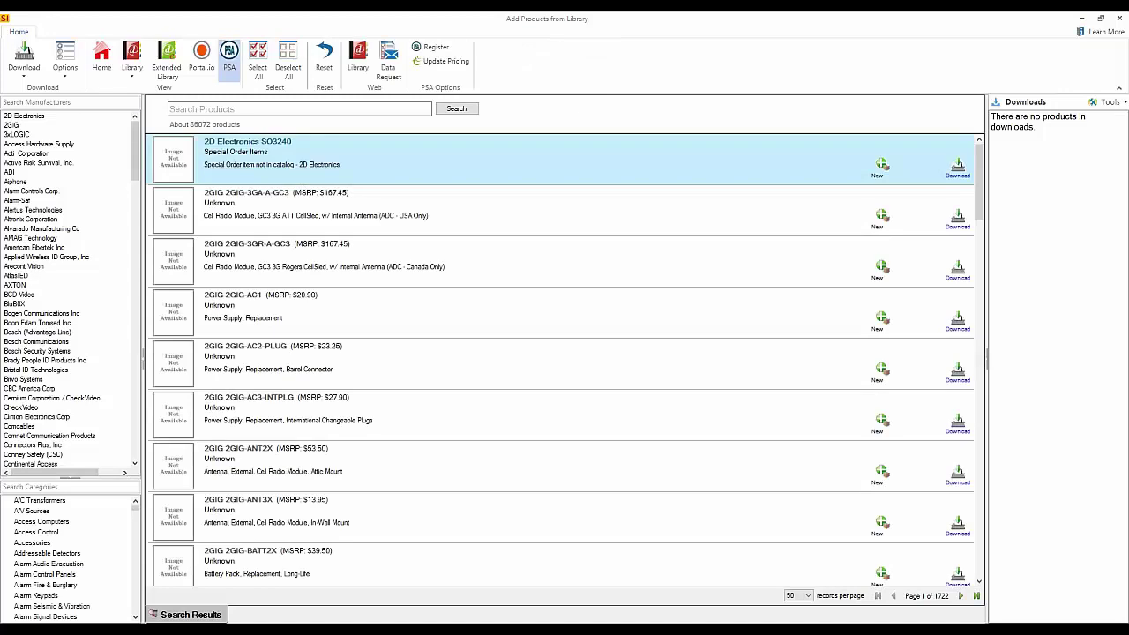
# Search manufacturers for 'digi', filter to Digital Watchdog, and scroll the results
pyautogui.click(86, 104)
pyautogui.write('digi')
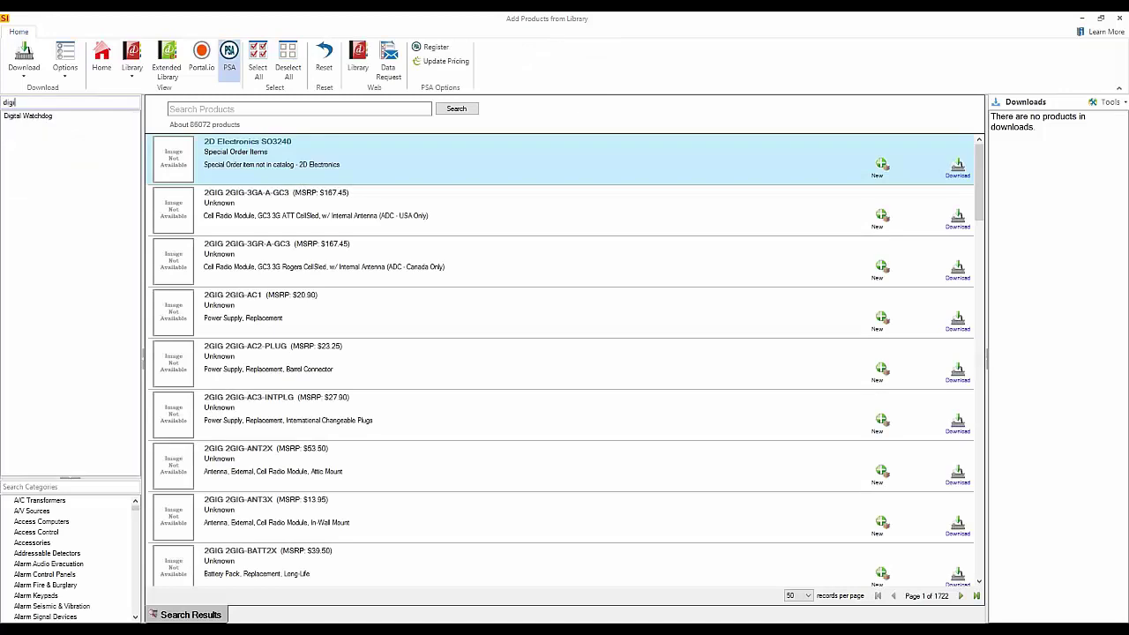
pyautogui.click(34, 119)
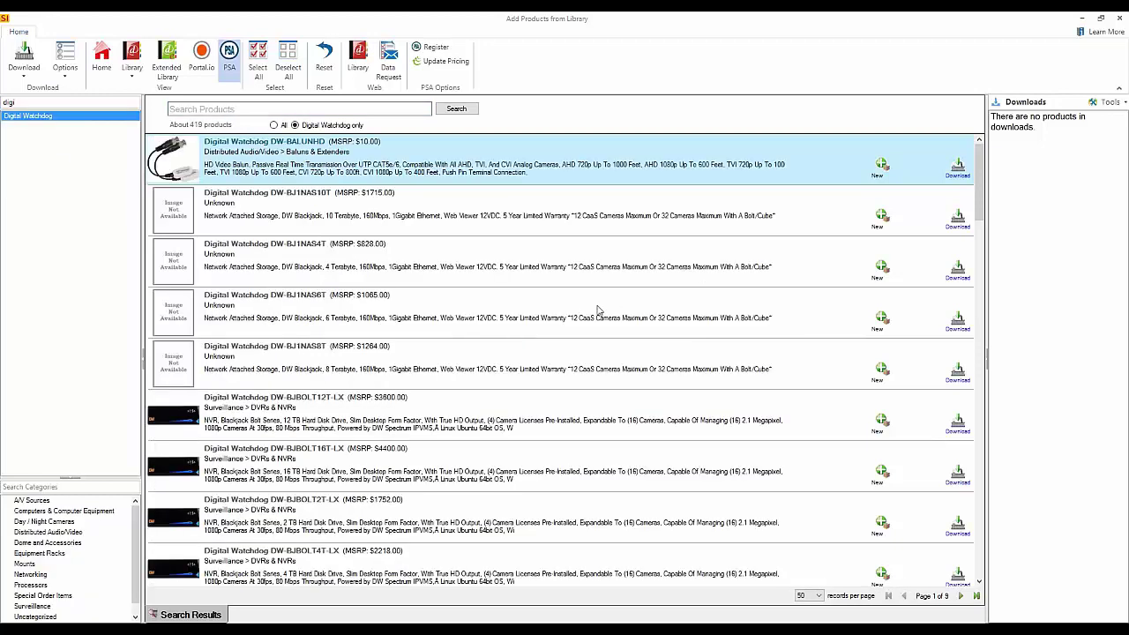
pyautogui.scroll(-1, 674, 274)
pyautogui.scroll(-5, 674, 273)
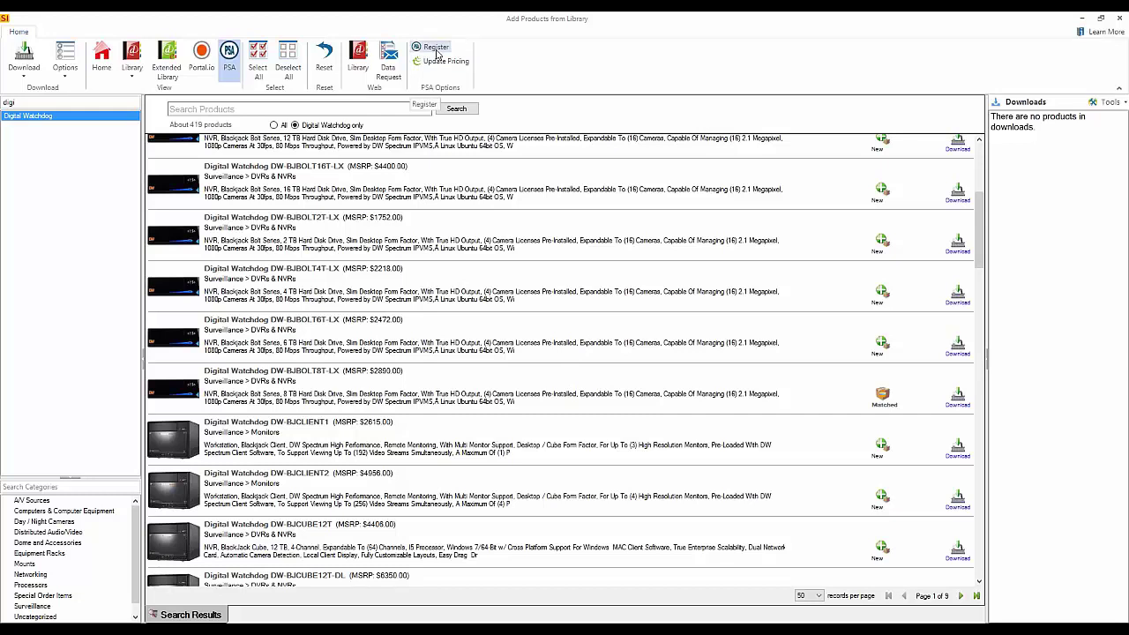
# Save a Daily PSA price update schedule with Retail price type, then close the dialog
pyautogui.click(446, 61)
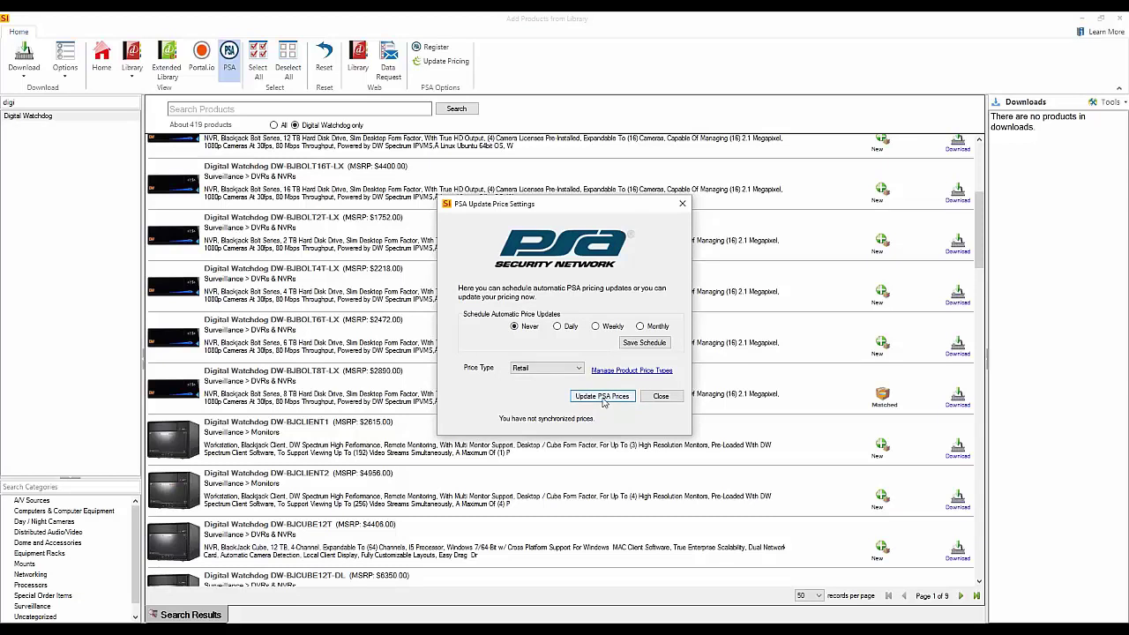
pyautogui.click(560, 327)
pyautogui.click(547, 368)
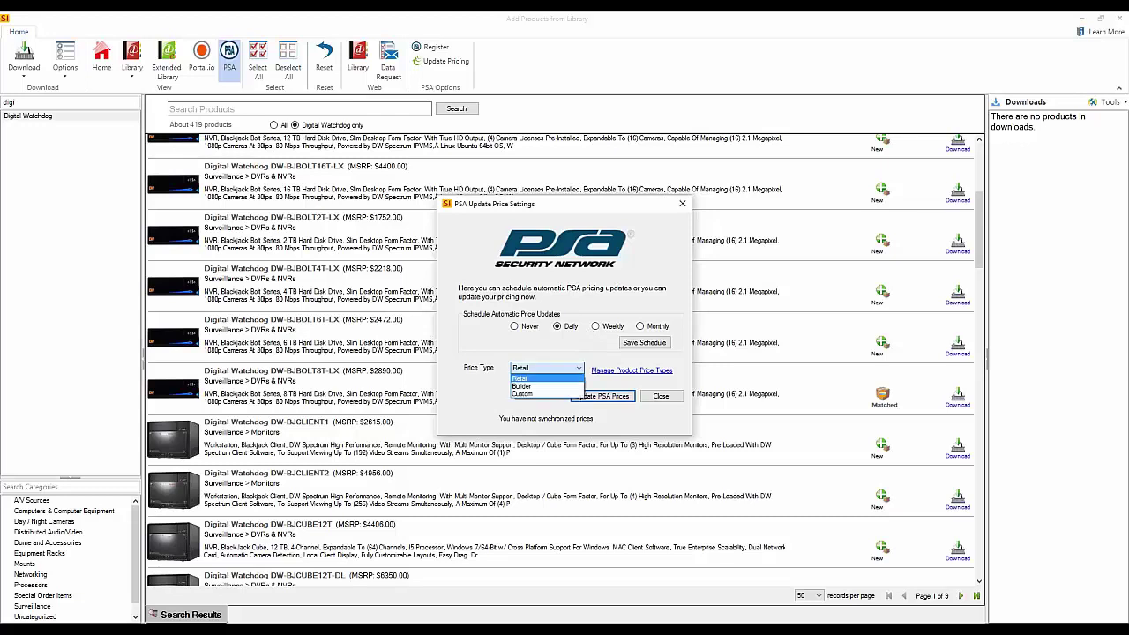
pyautogui.click(471, 317)
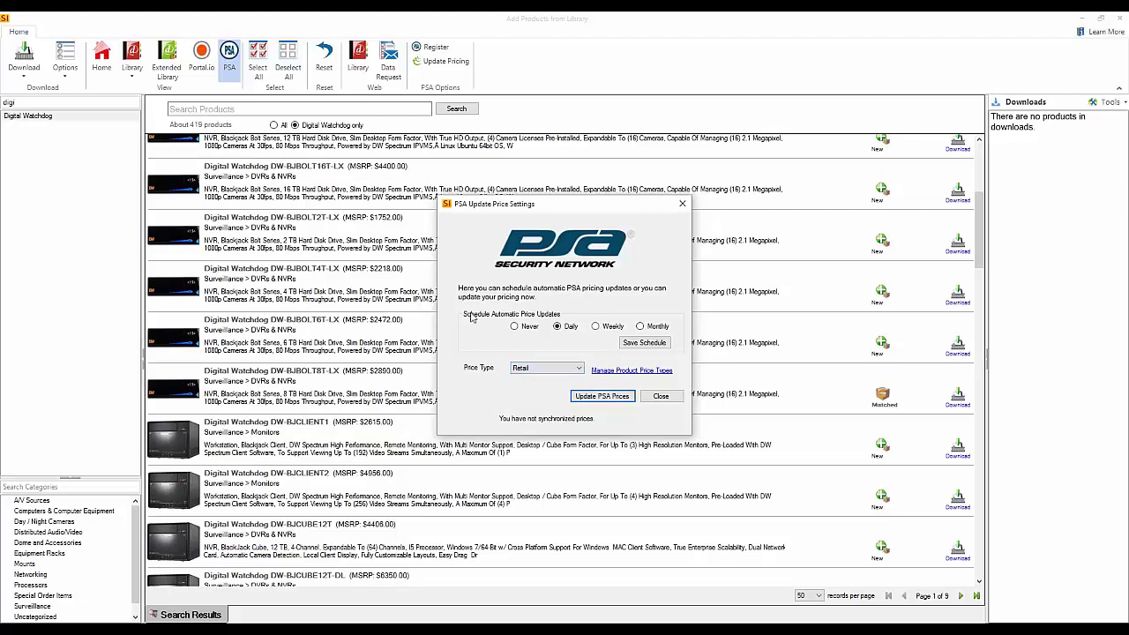
pyautogui.click(629, 345)
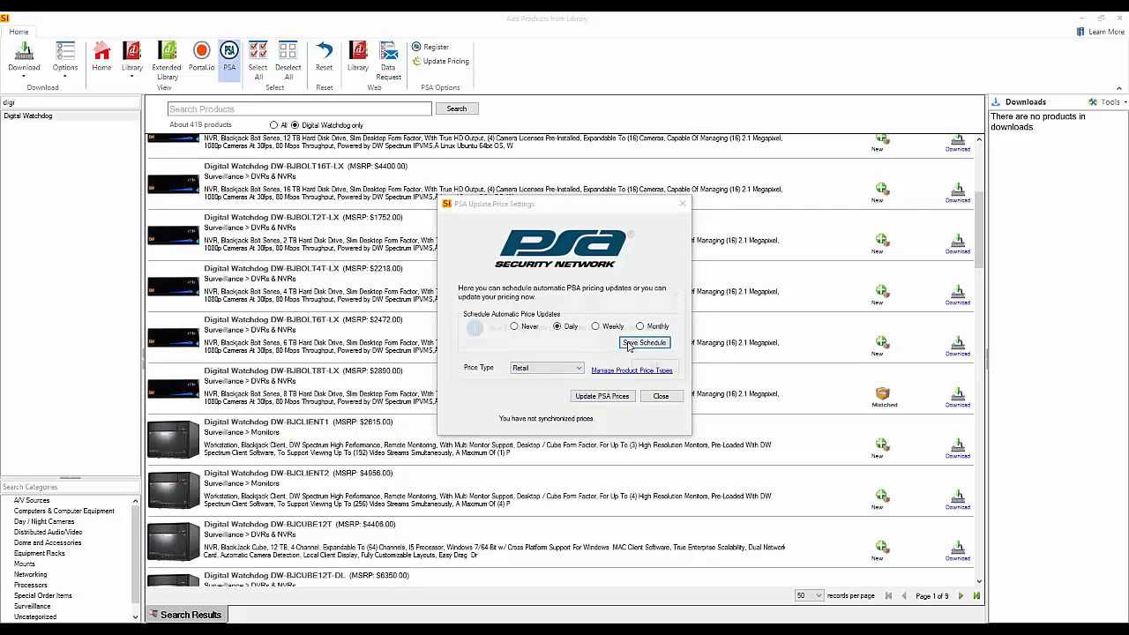
pyautogui.click(661, 369)
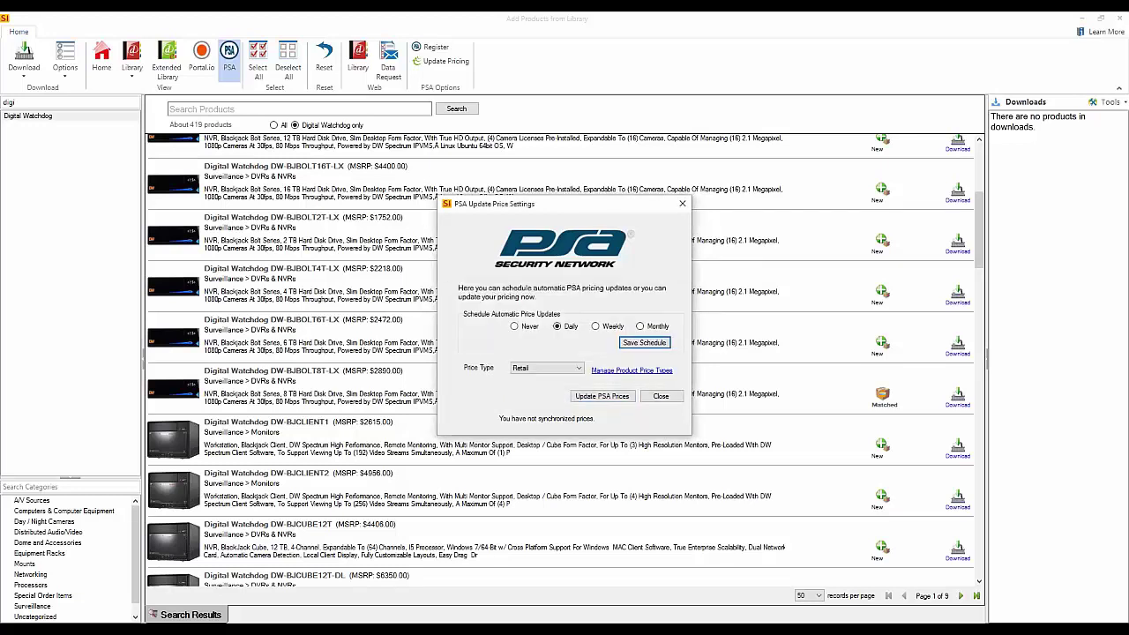
pyautogui.click(682, 204)
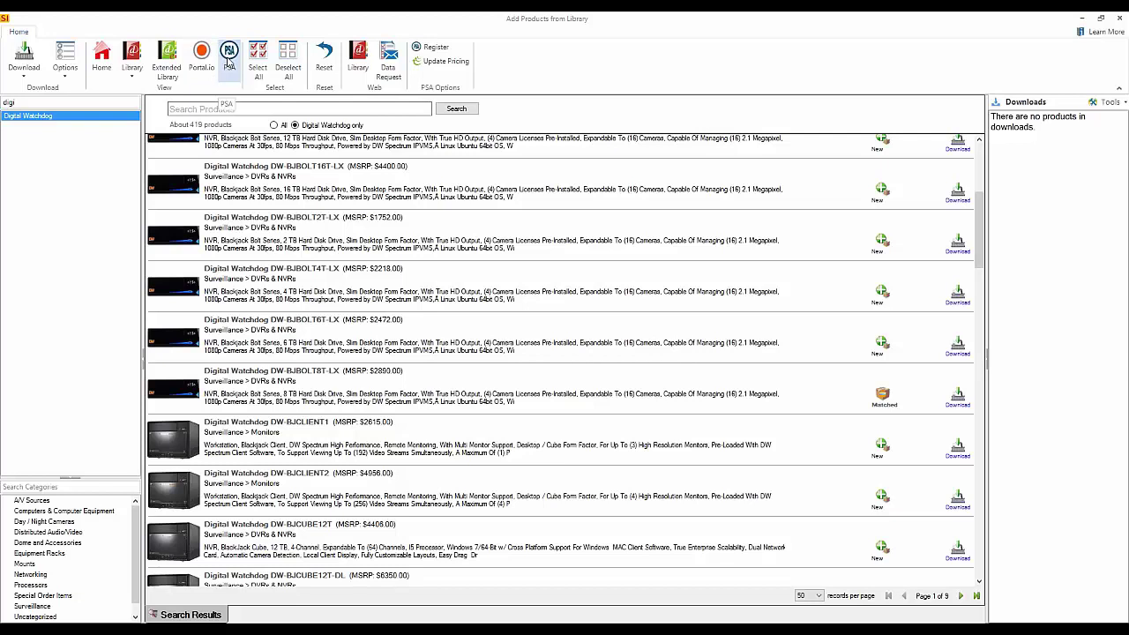
# Close the product library, open Manage Projects, and view the New project options
pyautogui.click(230, 60)
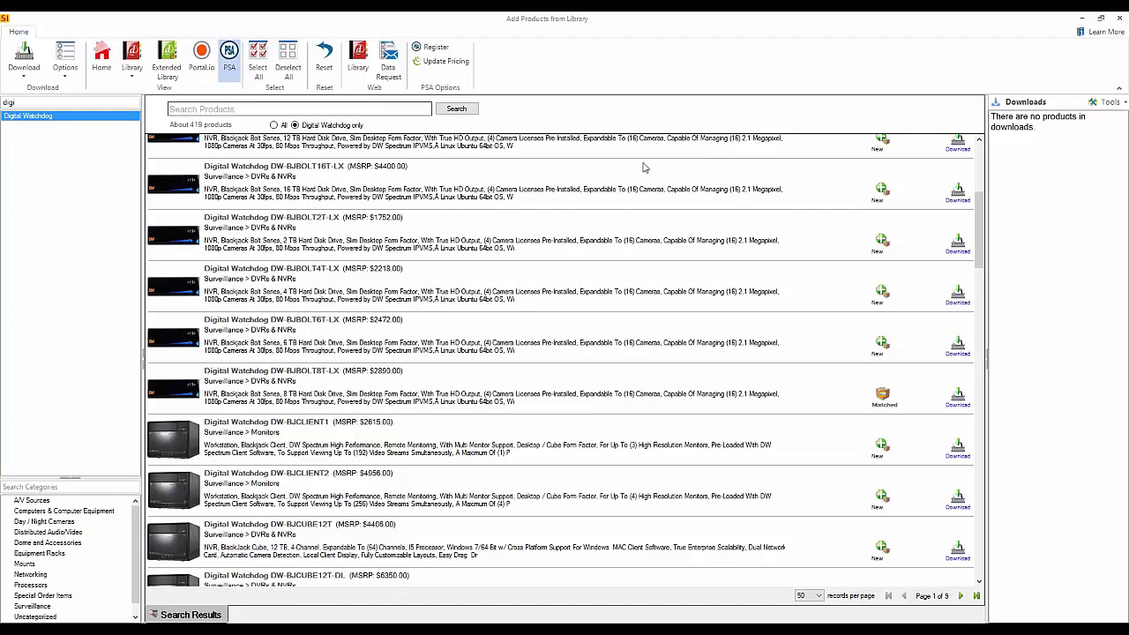
pyautogui.click(1118, 19)
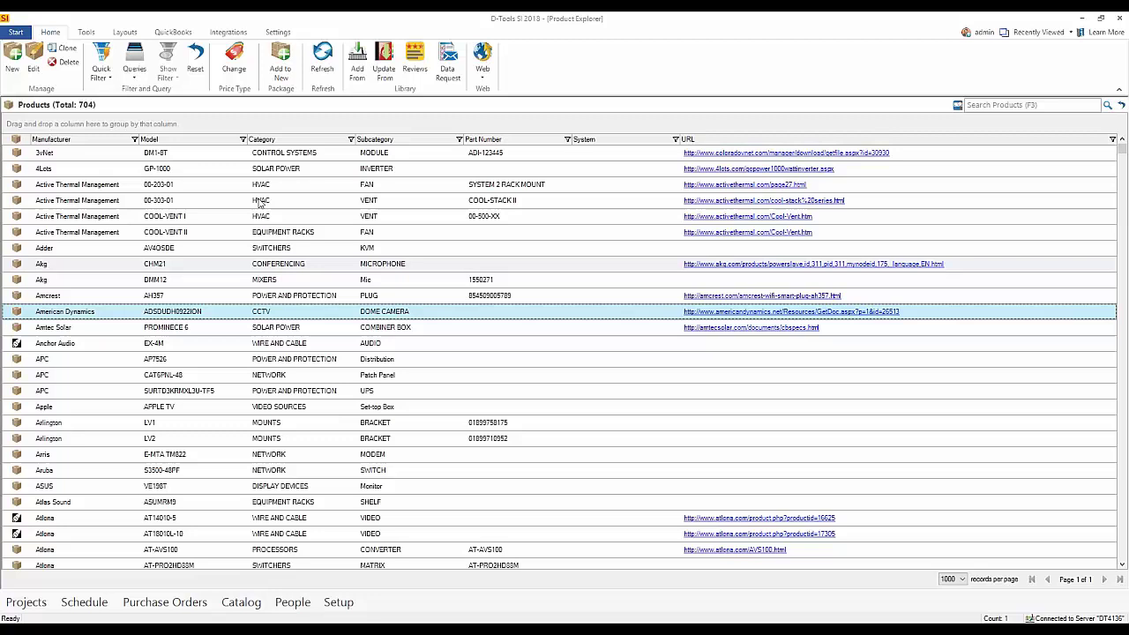
pyautogui.click(16, 32)
pyautogui.moveTo(64, 95)
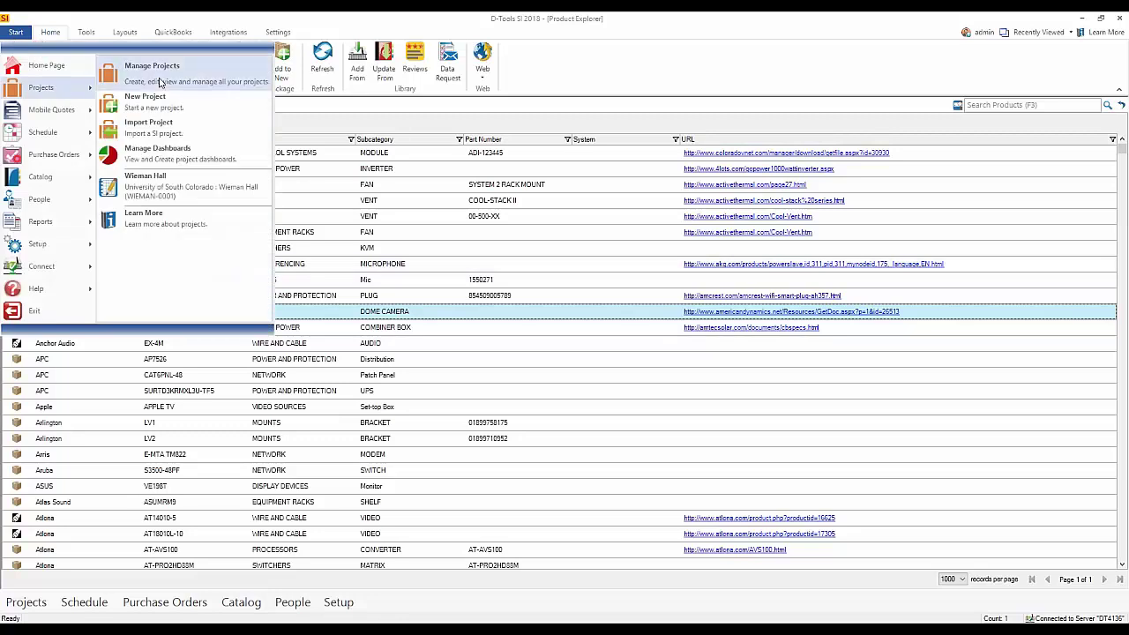
pyautogui.click(128, 80)
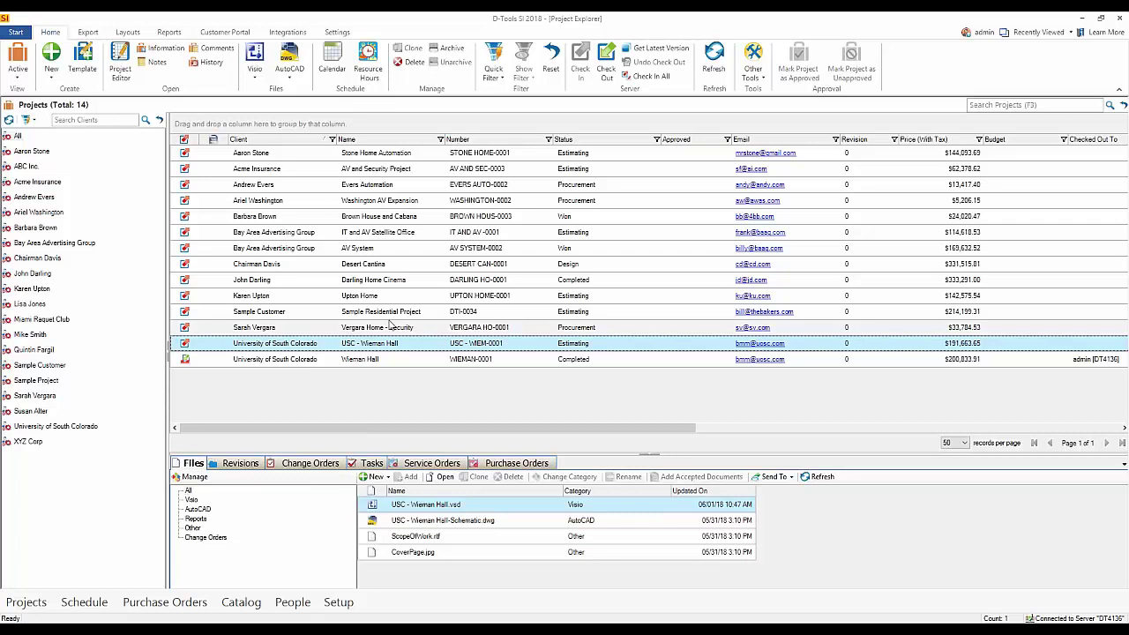
pyautogui.click(51, 74)
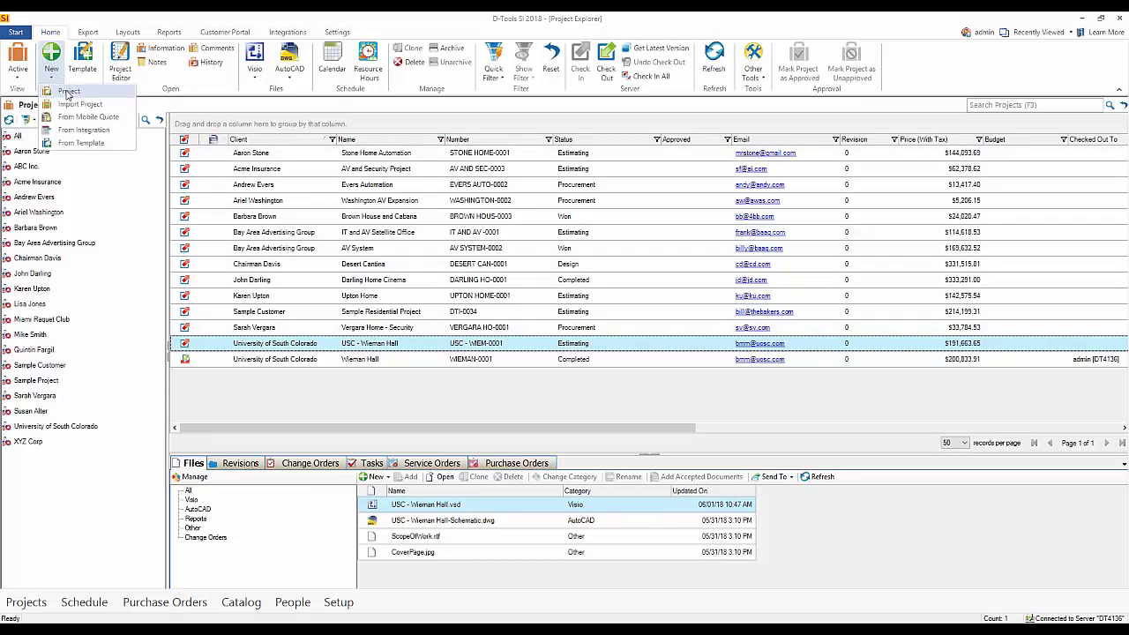
pyautogui.click(69, 92)
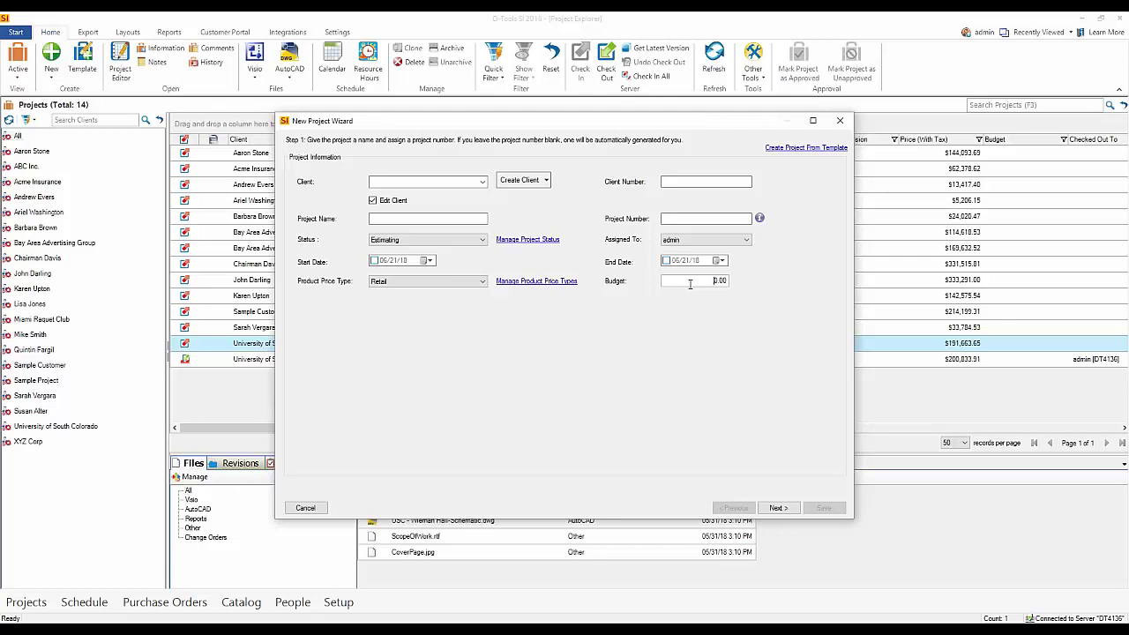
pyautogui.click(840, 120)
pyautogui.click(591, 368)
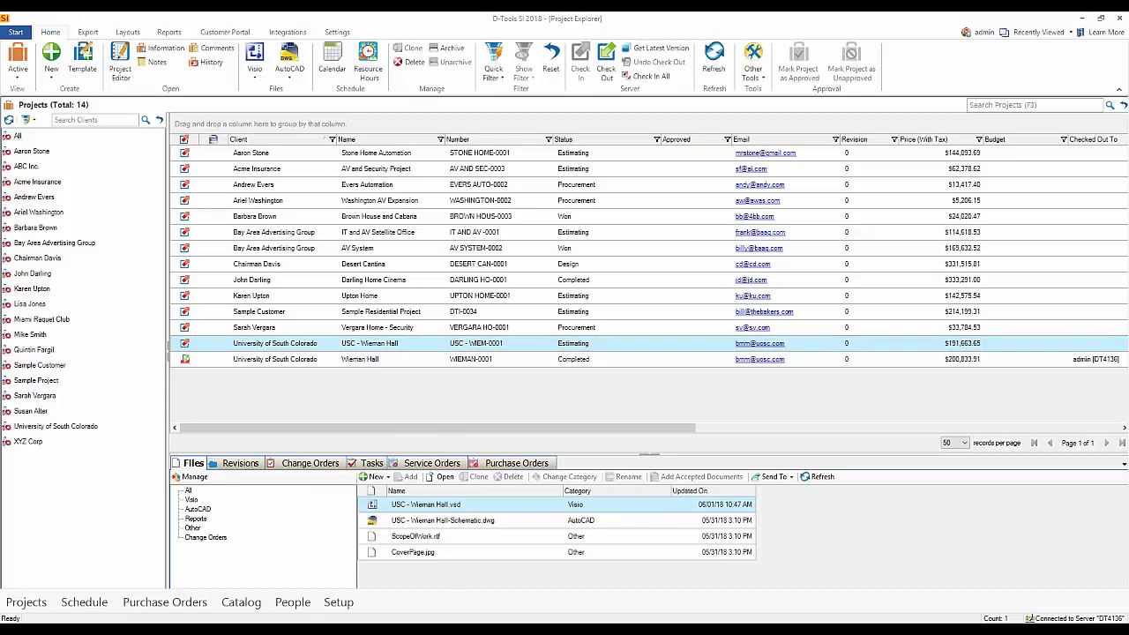
# Bring the Wieman Hall editor forward and start exporting all items to CSV
pyautogui.click(529, 588)
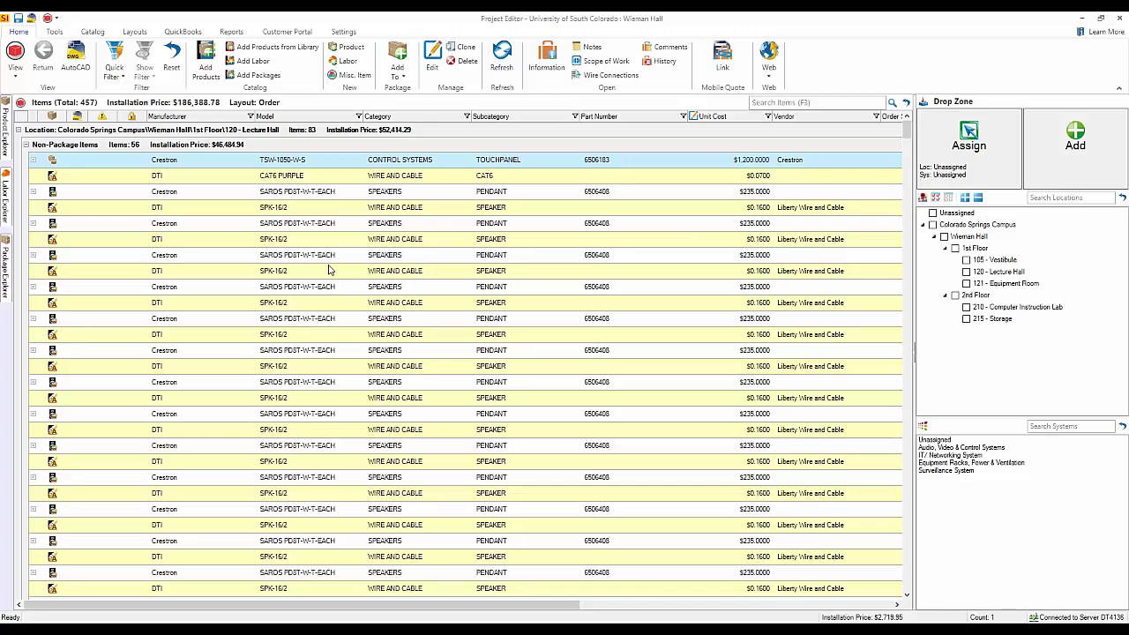
pyautogui.click(58, 32)
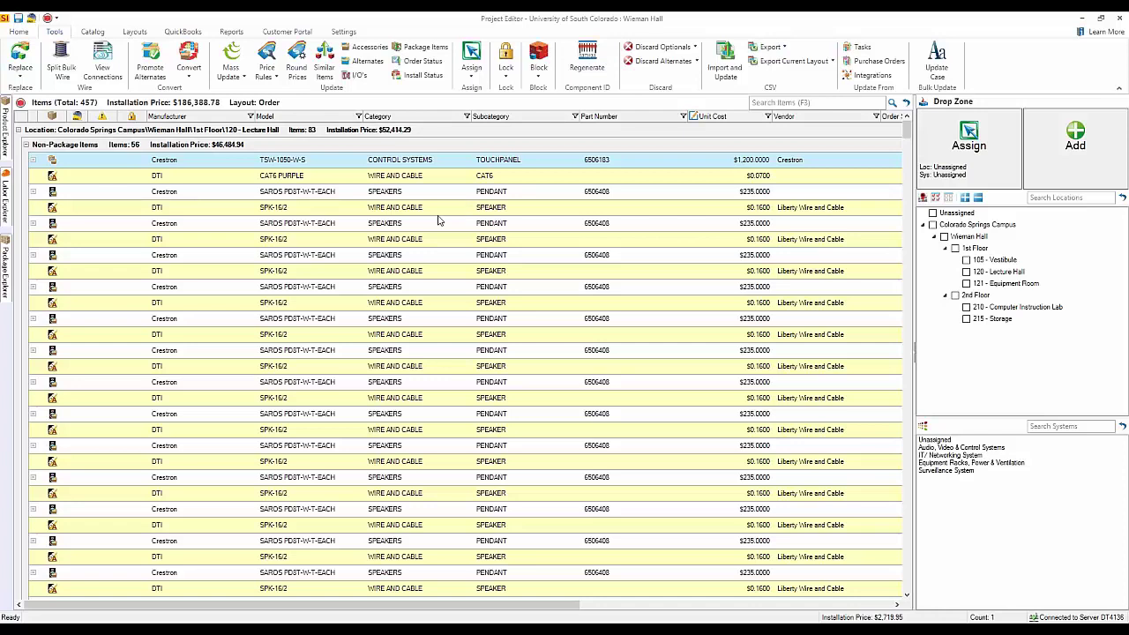
pyautogui.click(771, 48)
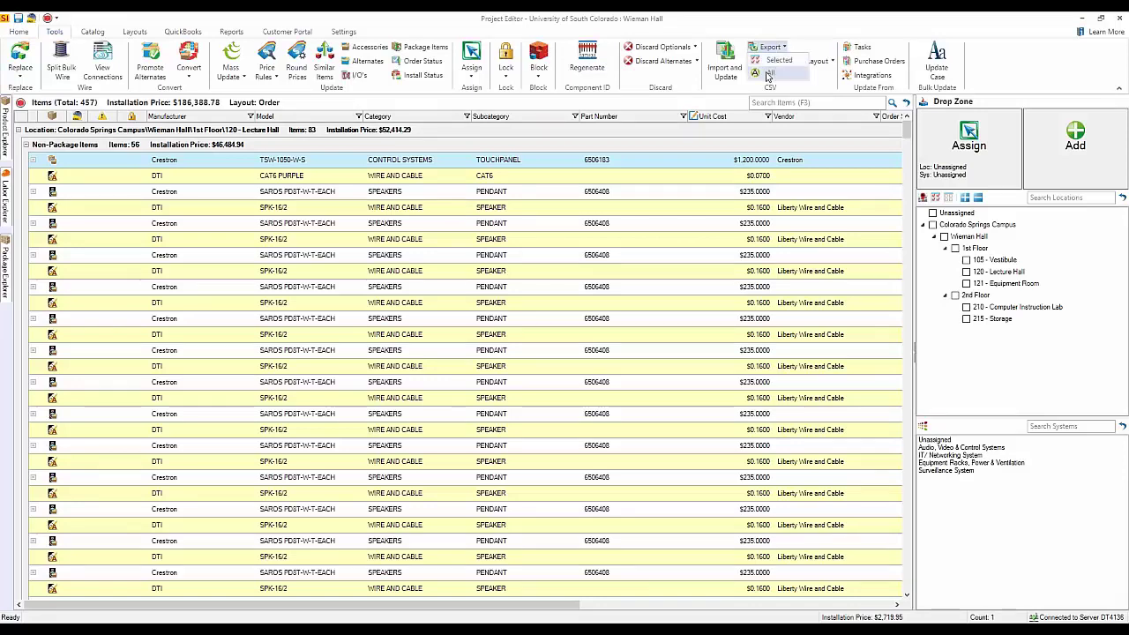
pyautogui.click(770, 72)
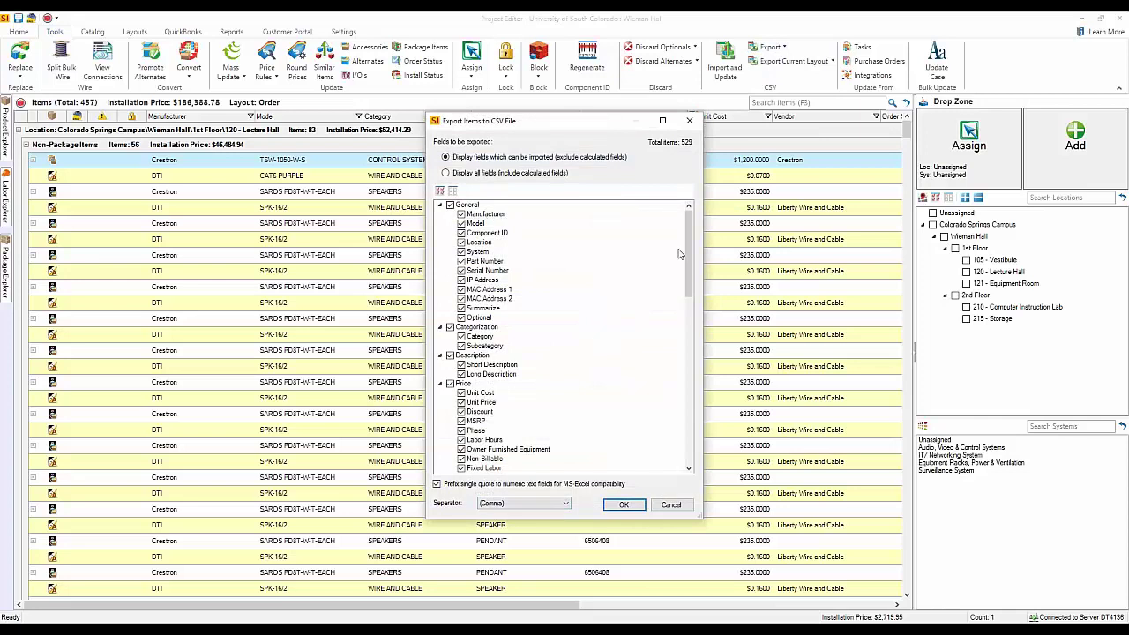
# Try calculated fields and the Manufacturer field in the export list, then cancel
pyautogui.moveTo(691, 265)
pyautogui.mouseDown()
pyautogui.moveTo(691, 447)
pyautogui.moveTo(691, 265)
pyautogui.mouseUp()
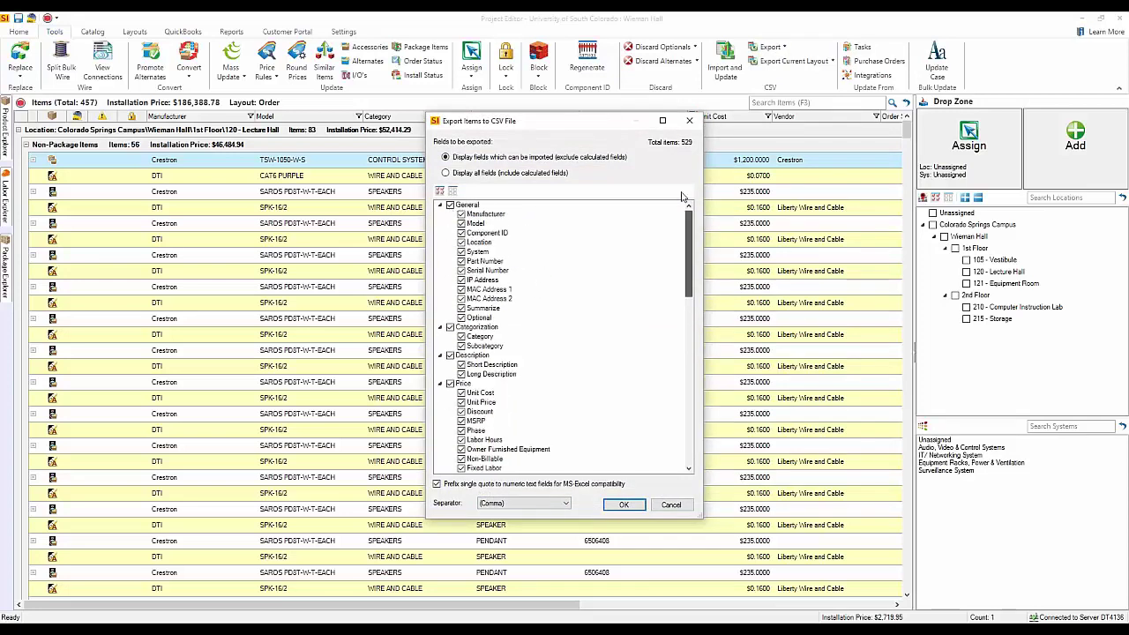
pyautogui.click(490, 174)
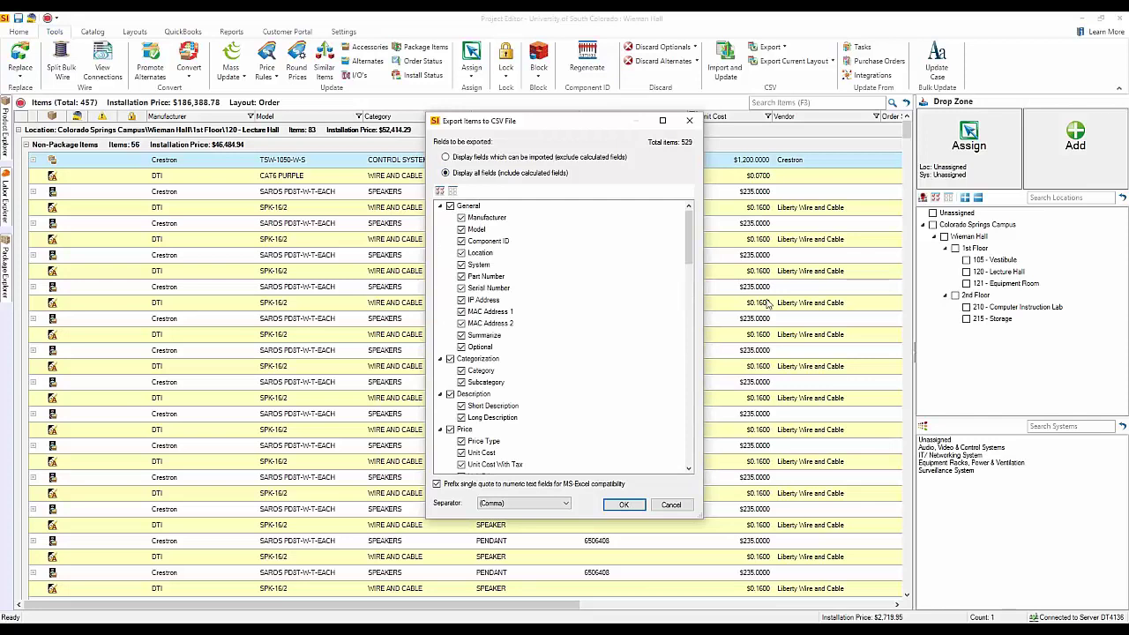
pyautogui.moveTo(690, 231)
pyautogui.mouseDown()
pyautogui.moveTo(692, 414)
pyautogui.moveTo(692, 231)
pyautogui.mouseUp()
pyautogui.click(453, 191)
pyautogui.click(460, 217)
pyautogui.click(461, 229)
pyautogui.click(671, 505)
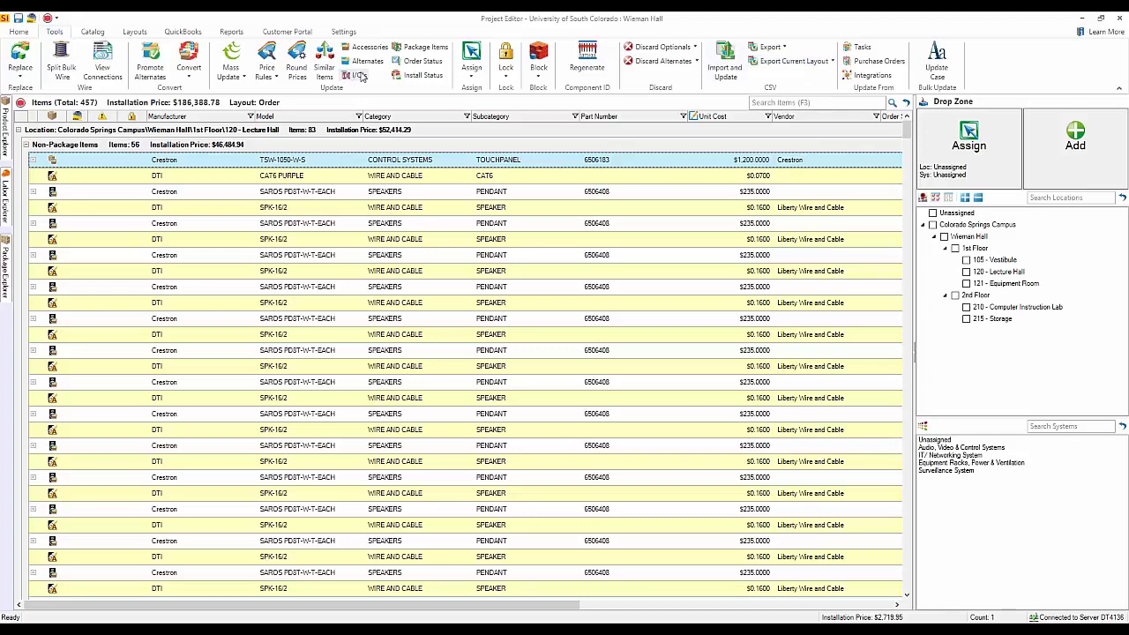
# Apply the Price grid layout, then open and dismiss the Export menu on Tools
pyautogui.click(134, 31)
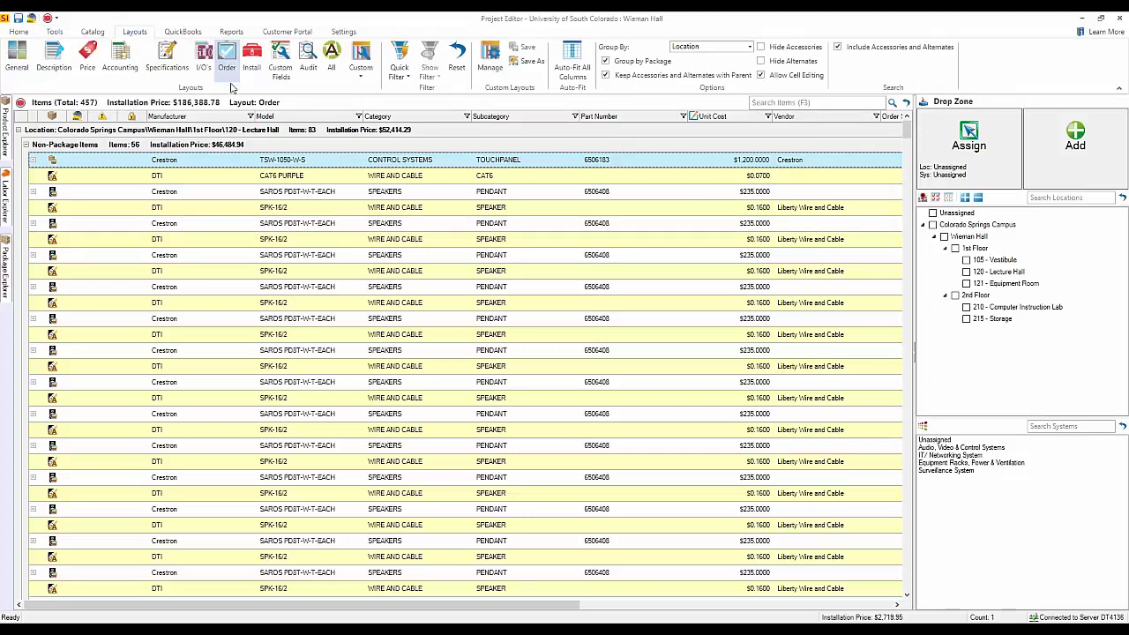
pyautogui.click(86, 68)
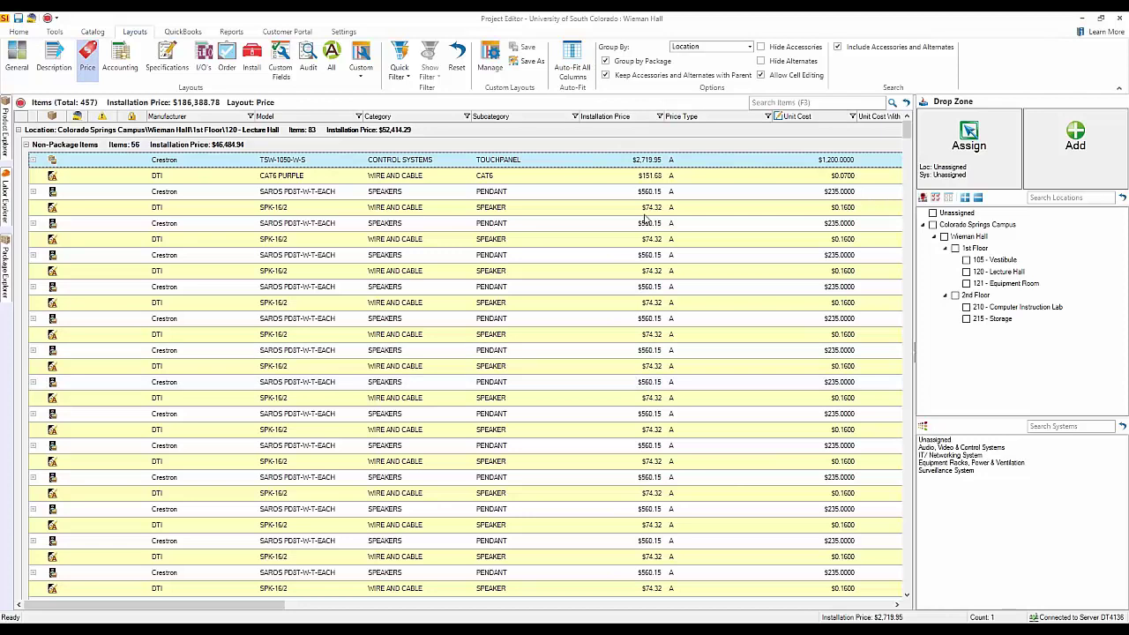
pyautogui.click(55, 32)
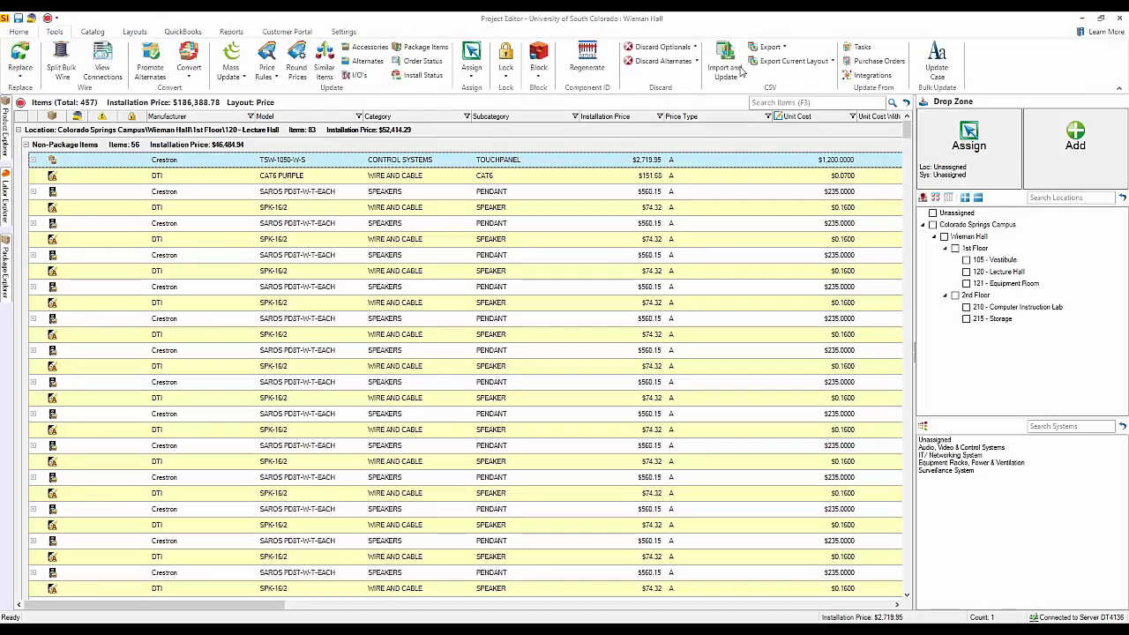
pyautogui.click(771, 49)
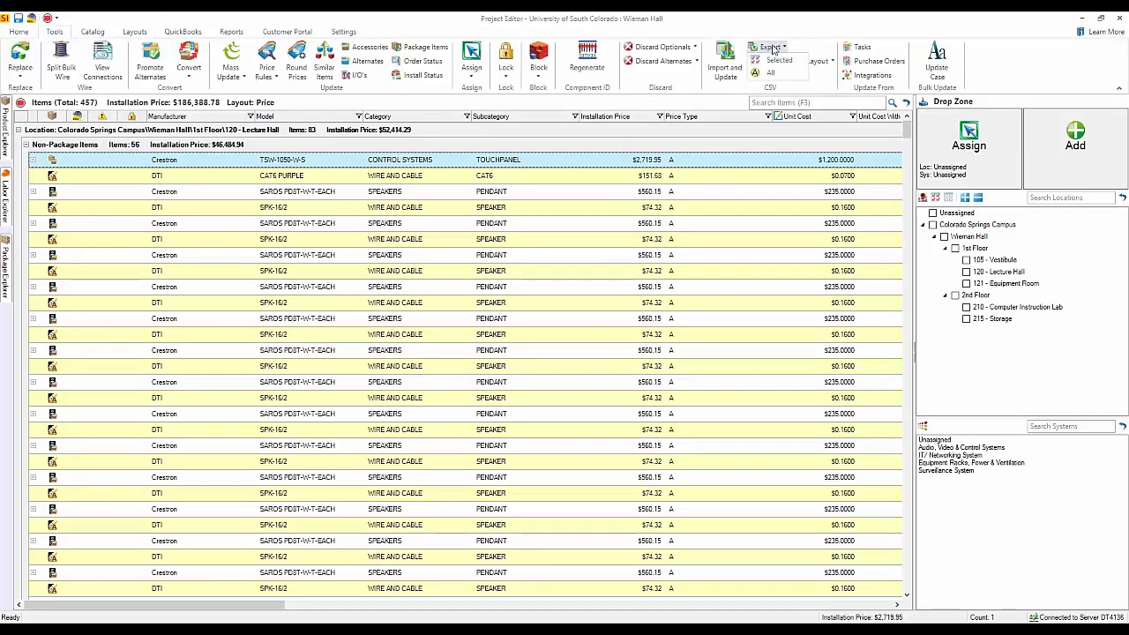
pyautogui.click(841, 41)
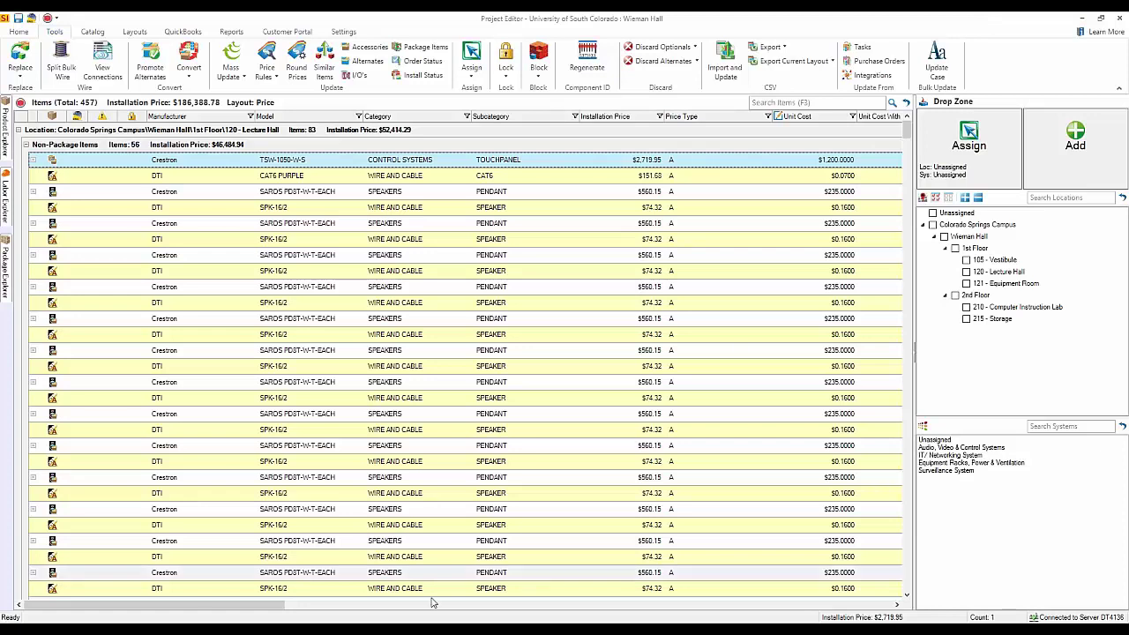
pyautogui.hotkey('alt', 'Tab')
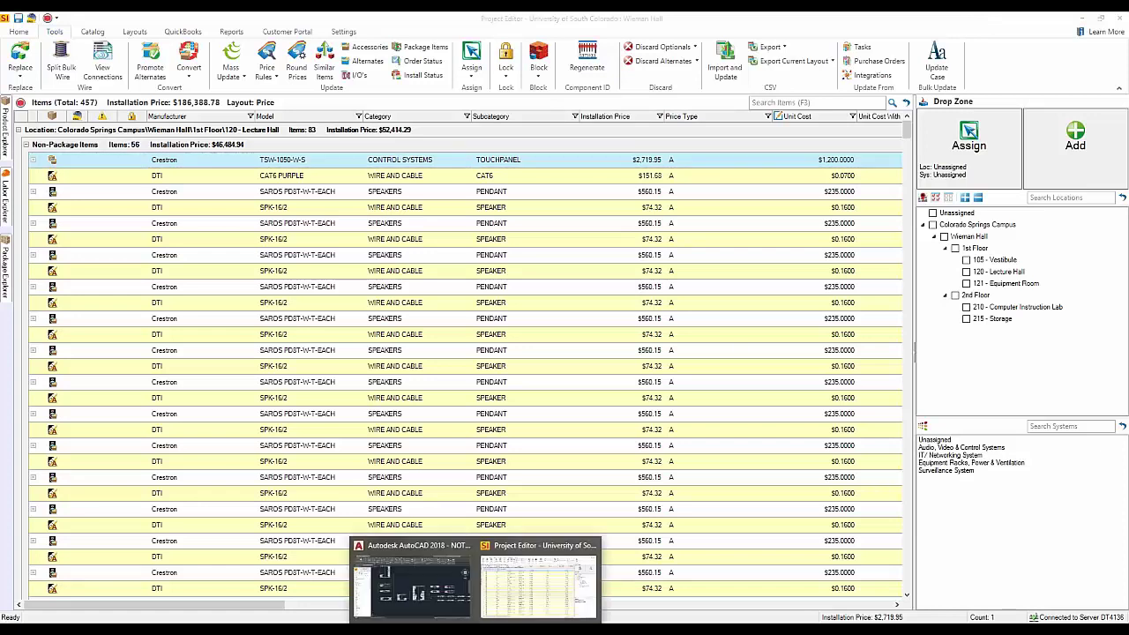
pyautogui.hotkey('alt', 'Tab')
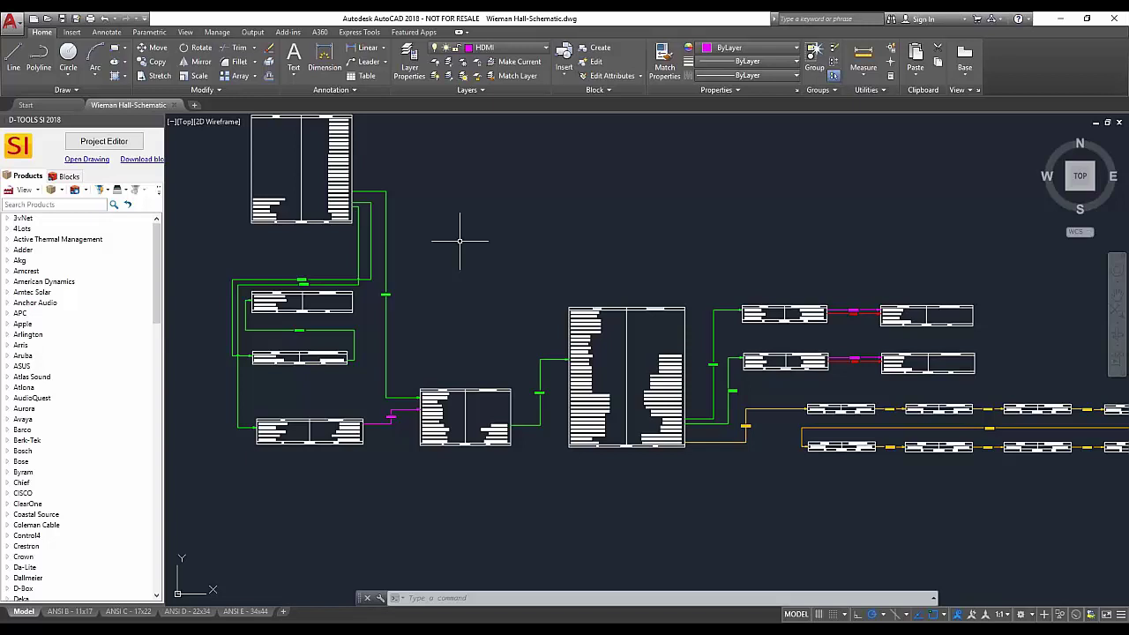
pyautogui.scroll(6, 773, 441)
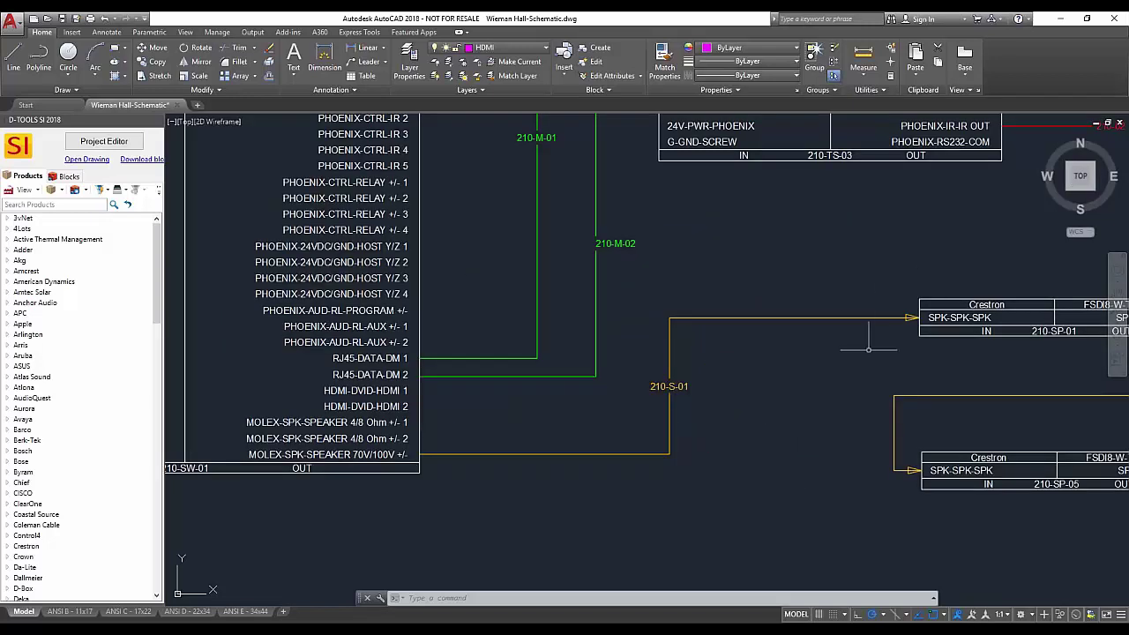
pyautogui.scroll(-2, 709, 372)
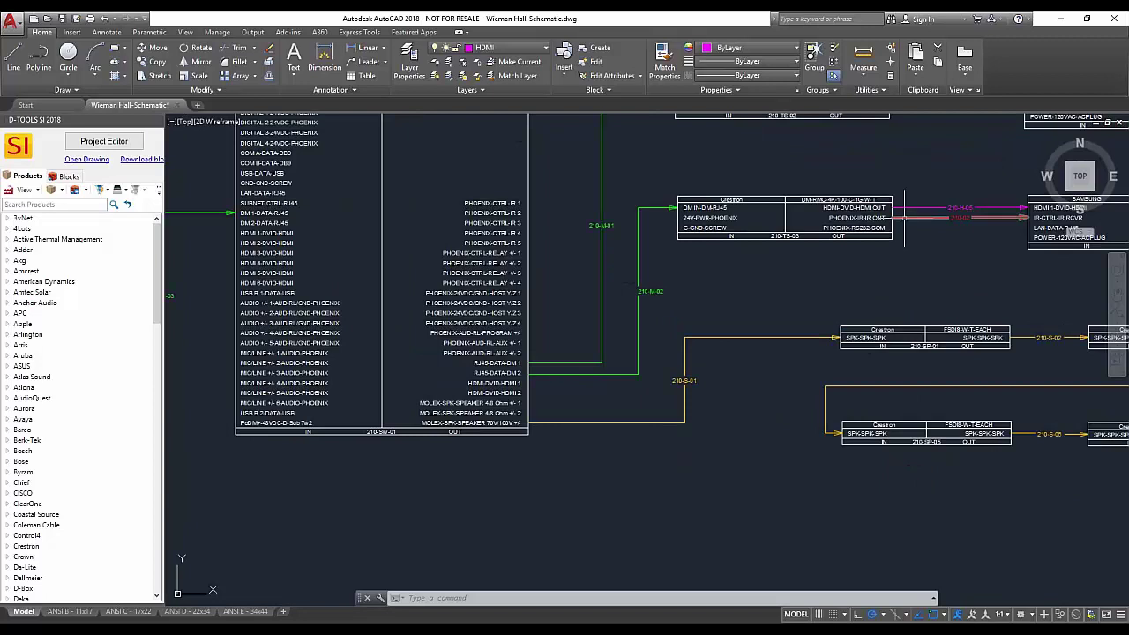
pyautogui.click(935, 218)
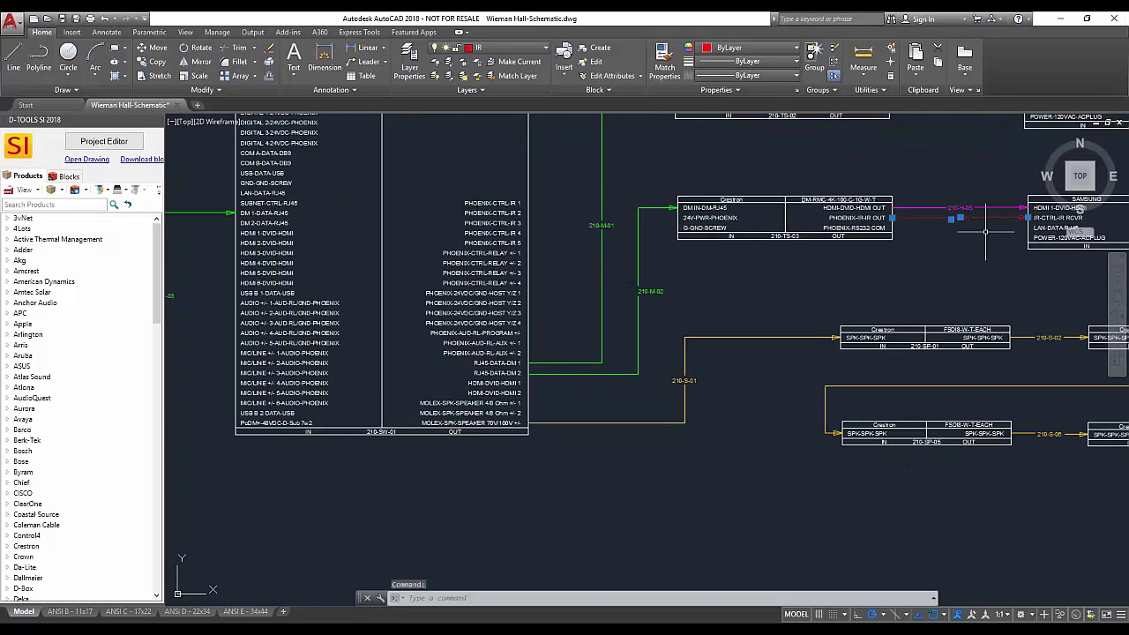
pyautogui.press('Escape')
pyautogui.press('Escape')
pyautogui.scroll(4, 934, 228)
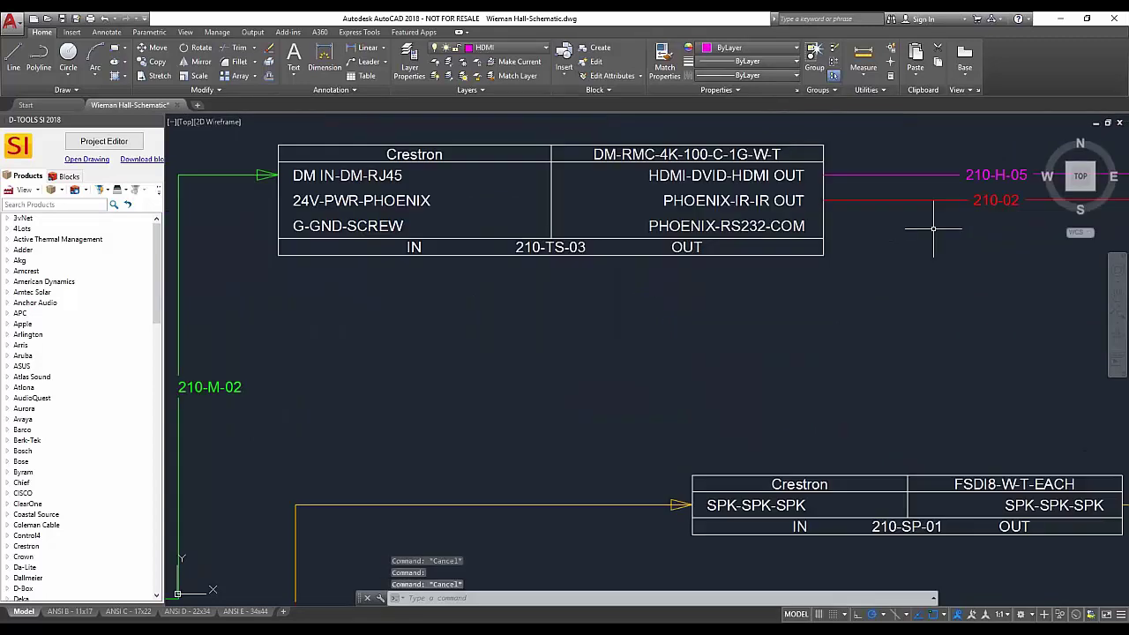
pyautogui.scroll(-5, 933, 229)
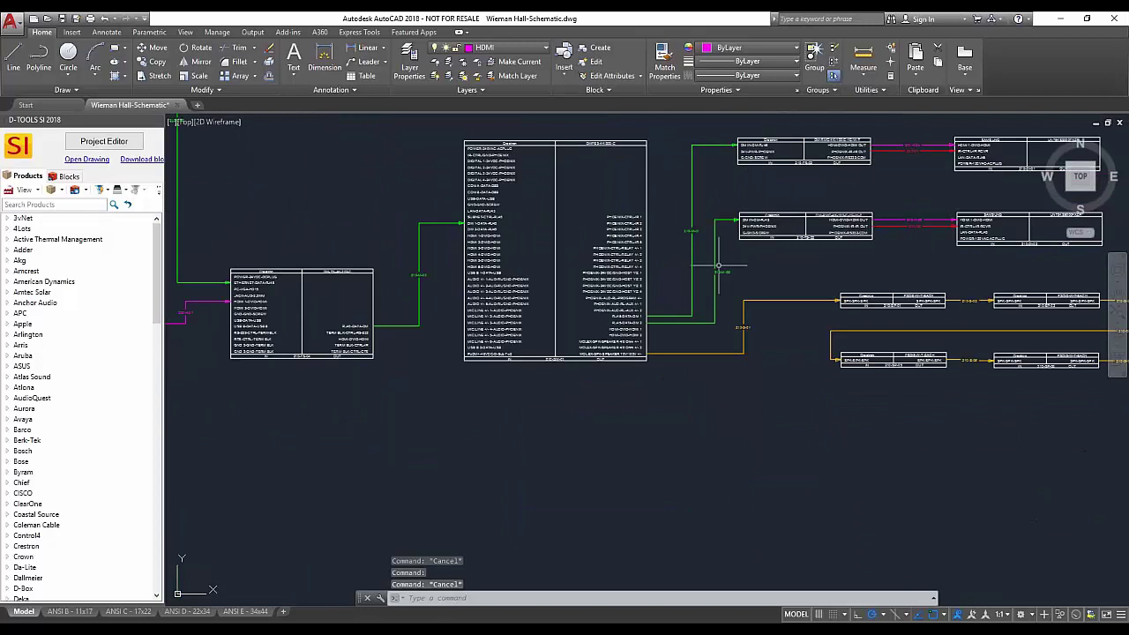
pyautogui.scroll(-2, 719, 267)
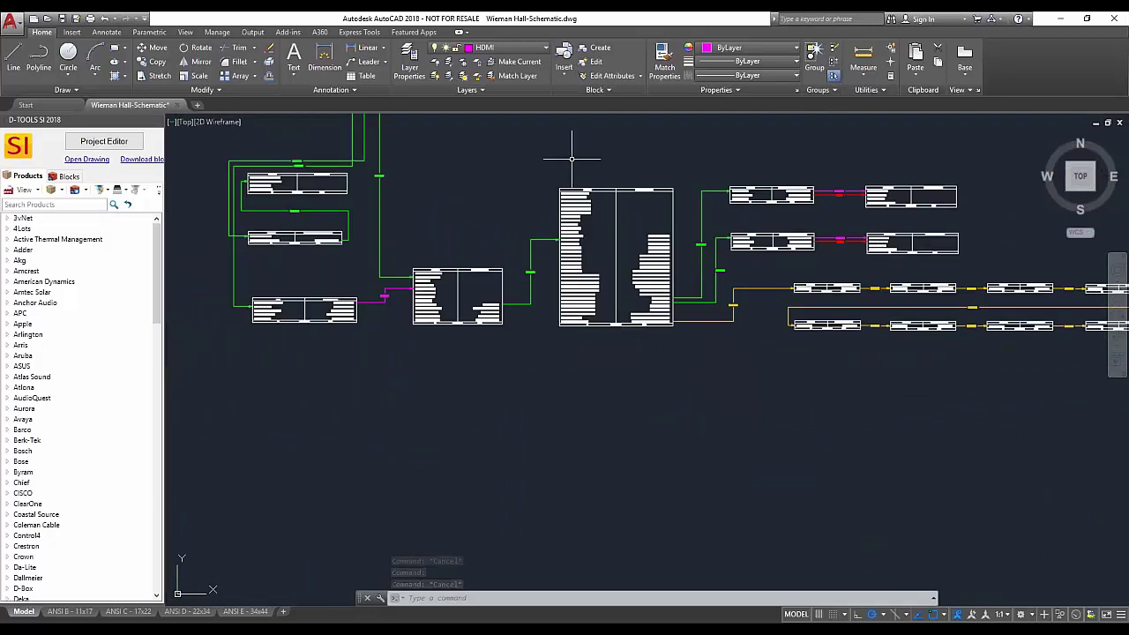
pyautogui.click(479, 48)
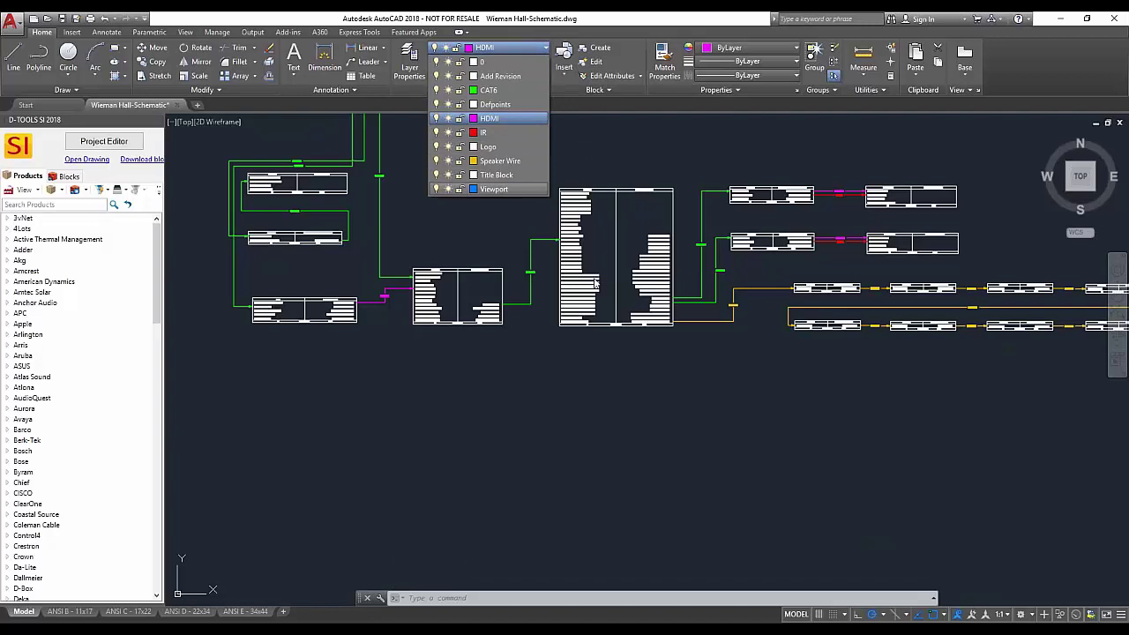
pyautogui.click(705, 227)
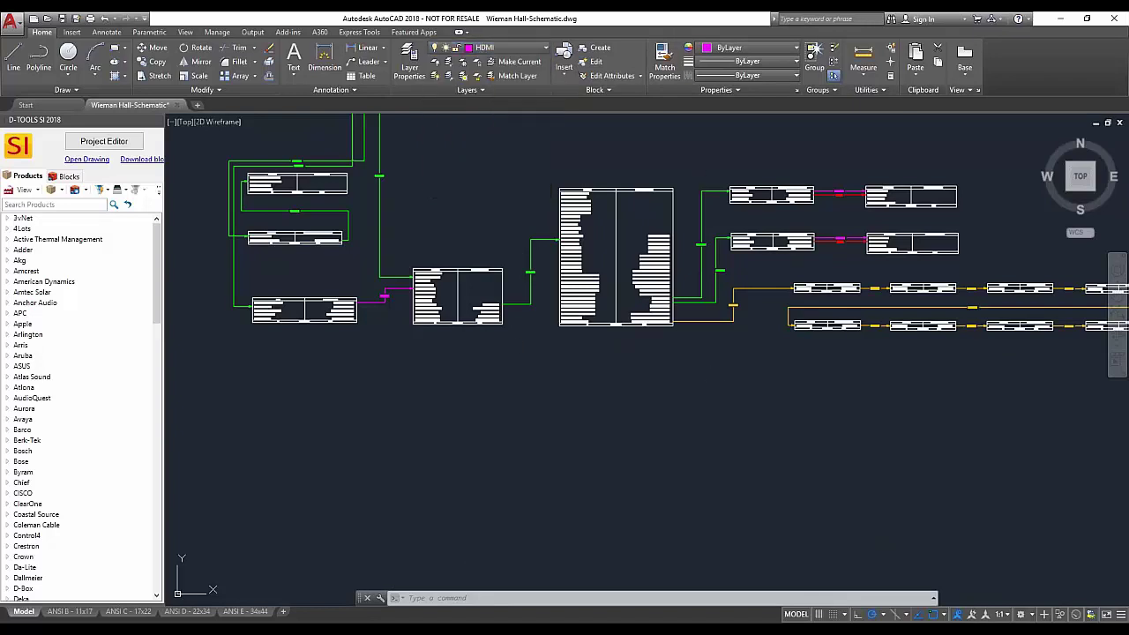
pyautogui.scroll(-2, 747, 340)
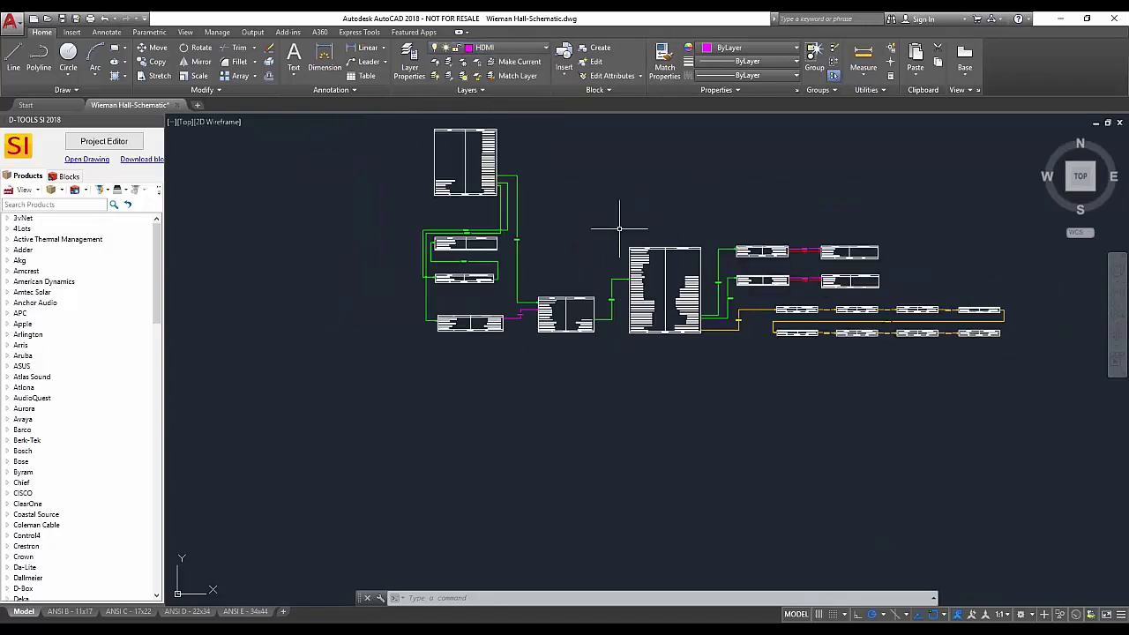
pyautogui.scroll(4, 598, 191)
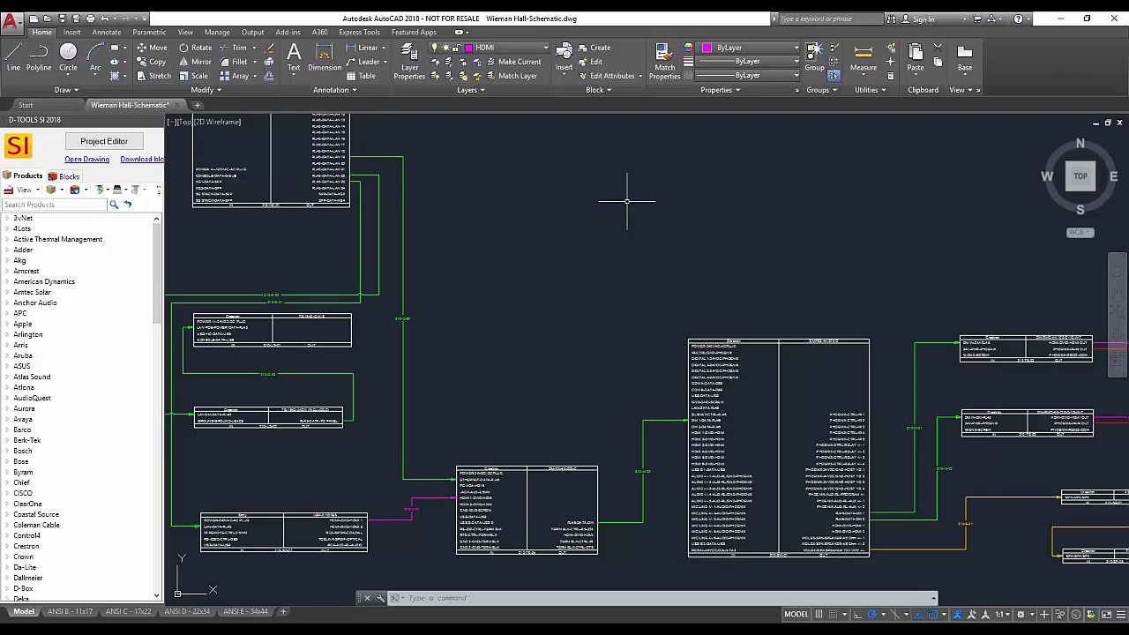
pyautogui.scroll(-2, 702, 251)
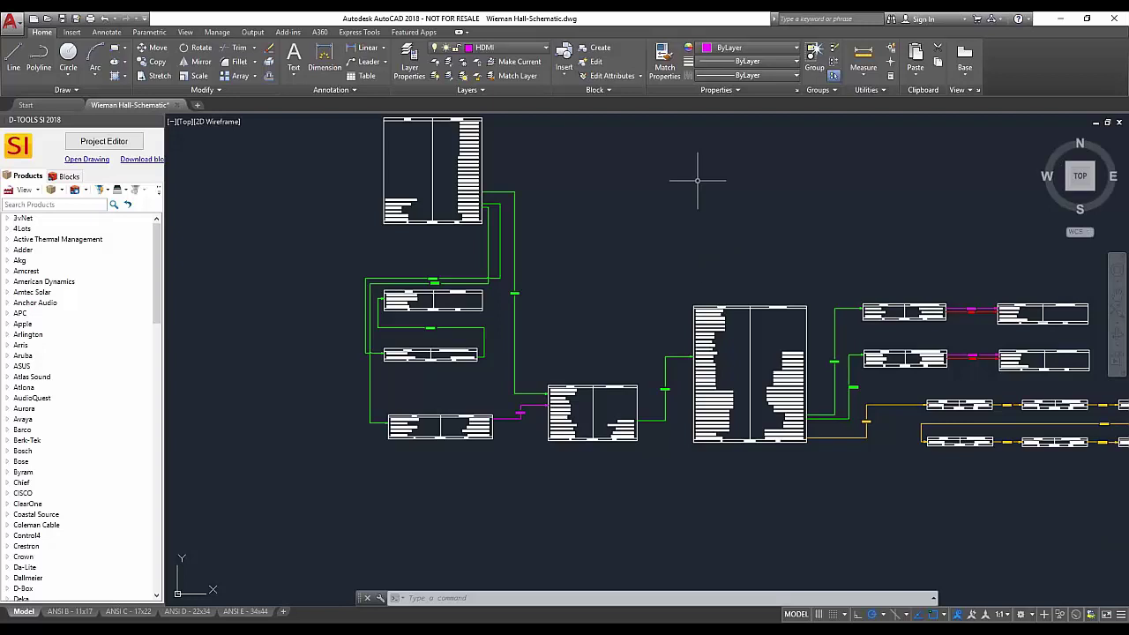
pyautogui.click(1064, 18)
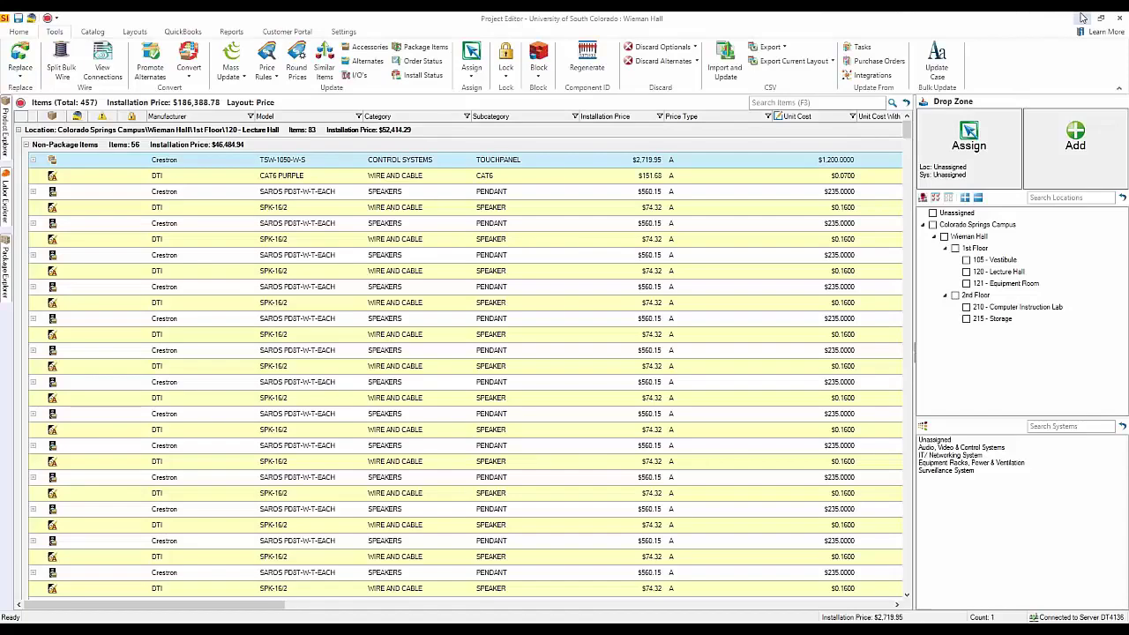
# Close the Project Editor, check out USC - Wieman Hall, and view its Revisions tab
pyautogui.click(1082, 17)
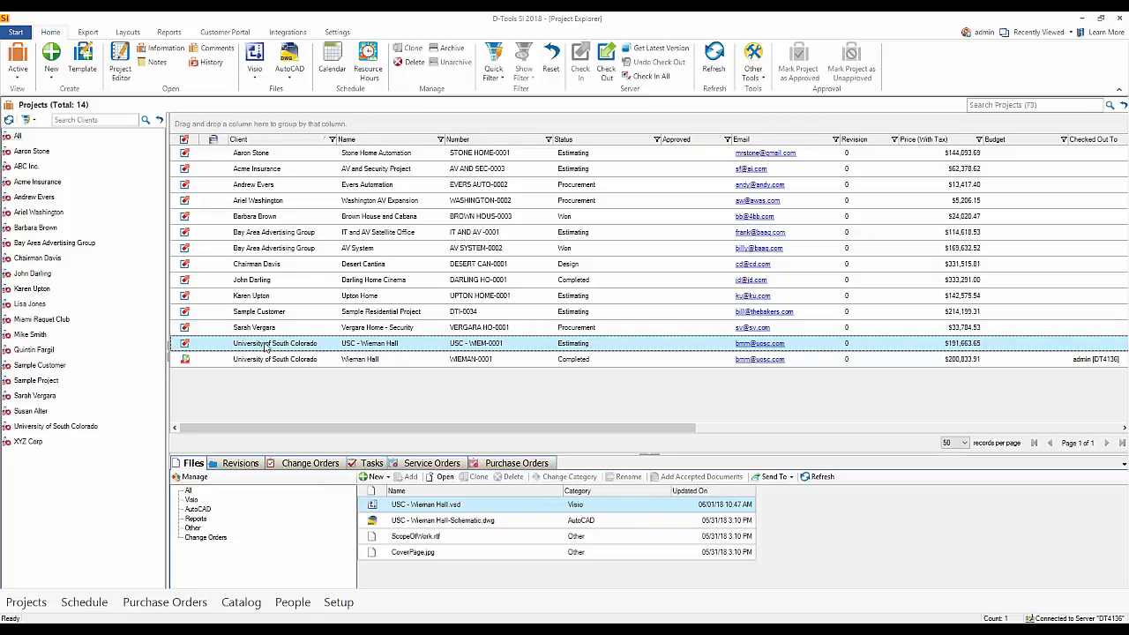
pyautogui.click(606, 66)
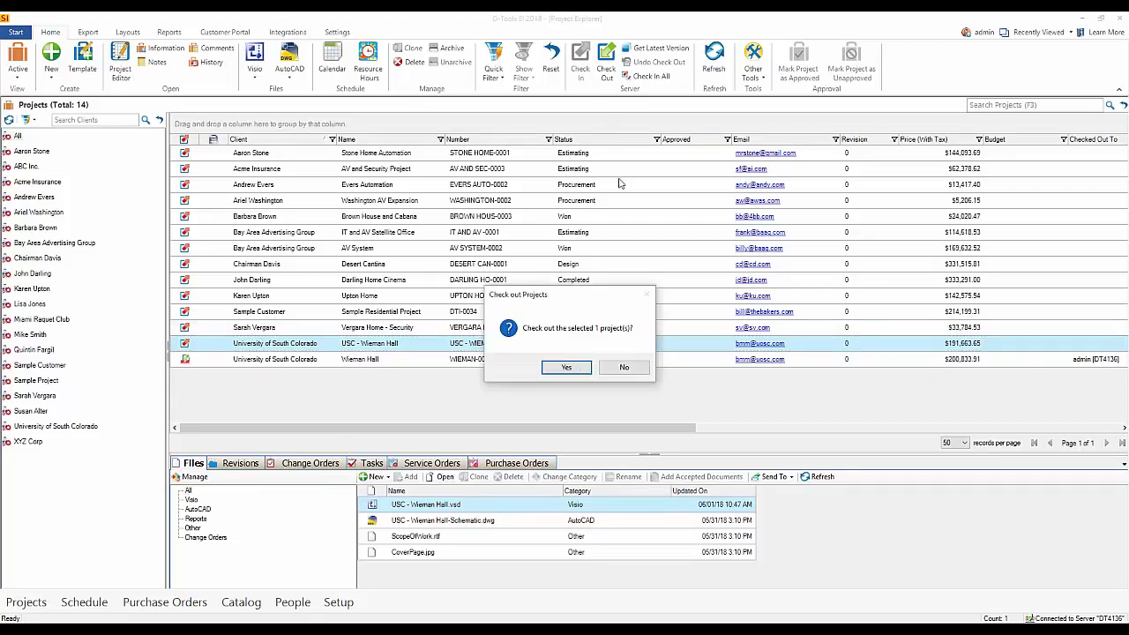
pyautogui.click(568, 367)
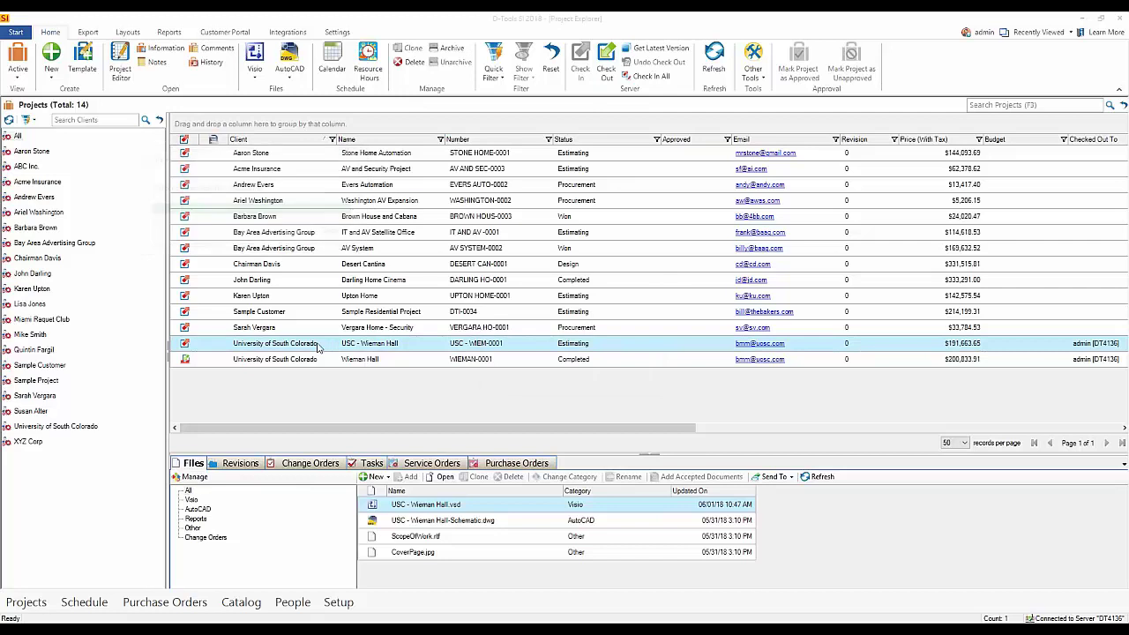
pyautogui.click(241, 463)
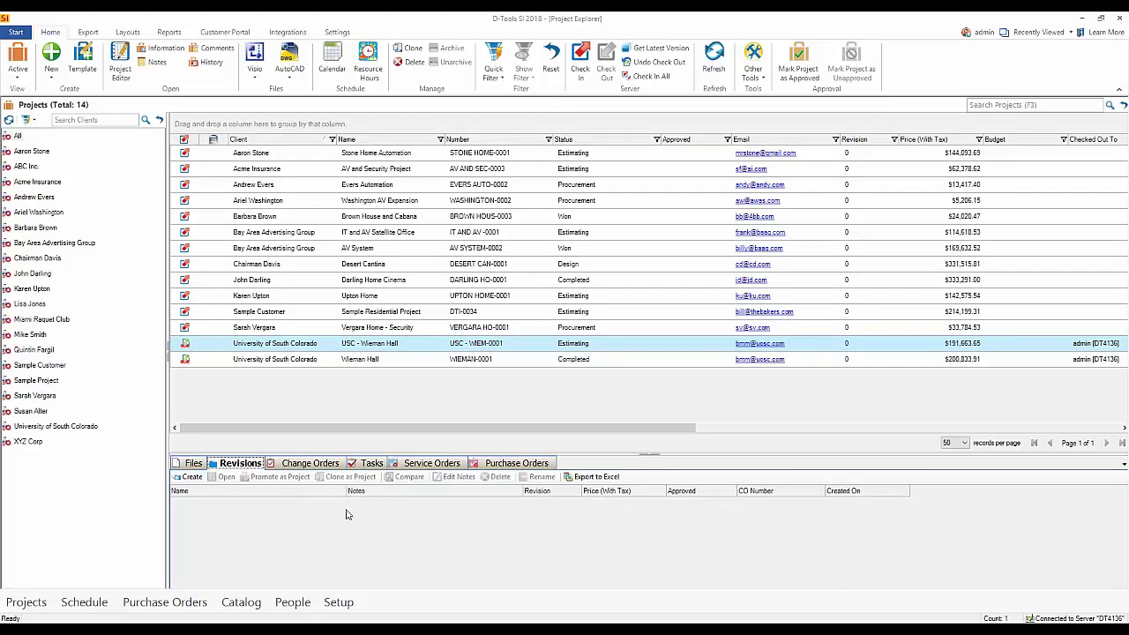
pyautogui.click(504, 345)
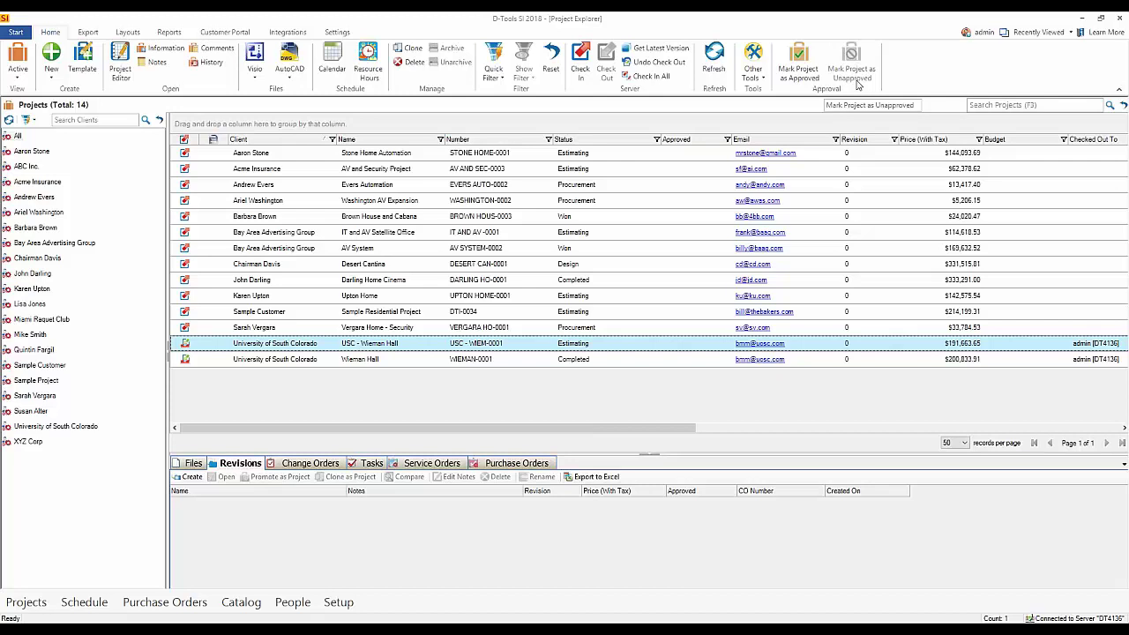
# Approve USC - Wieman Hall with status Won, keeping the Rev 0 file name and note
pyautogui.click(797, 70)
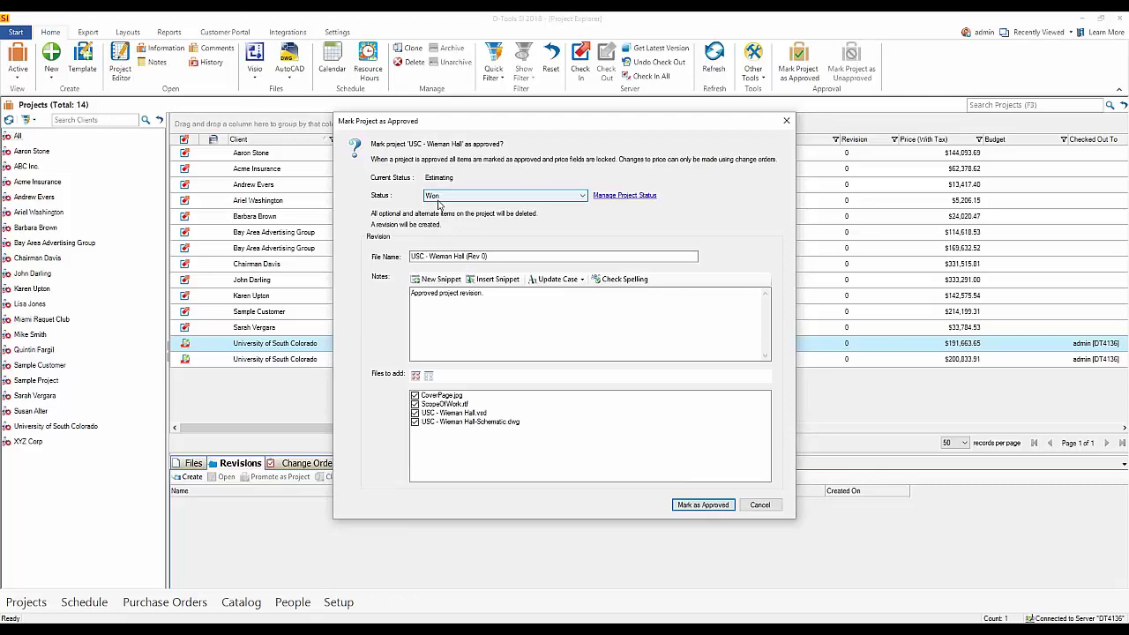
pyautogui.click(621, 195)
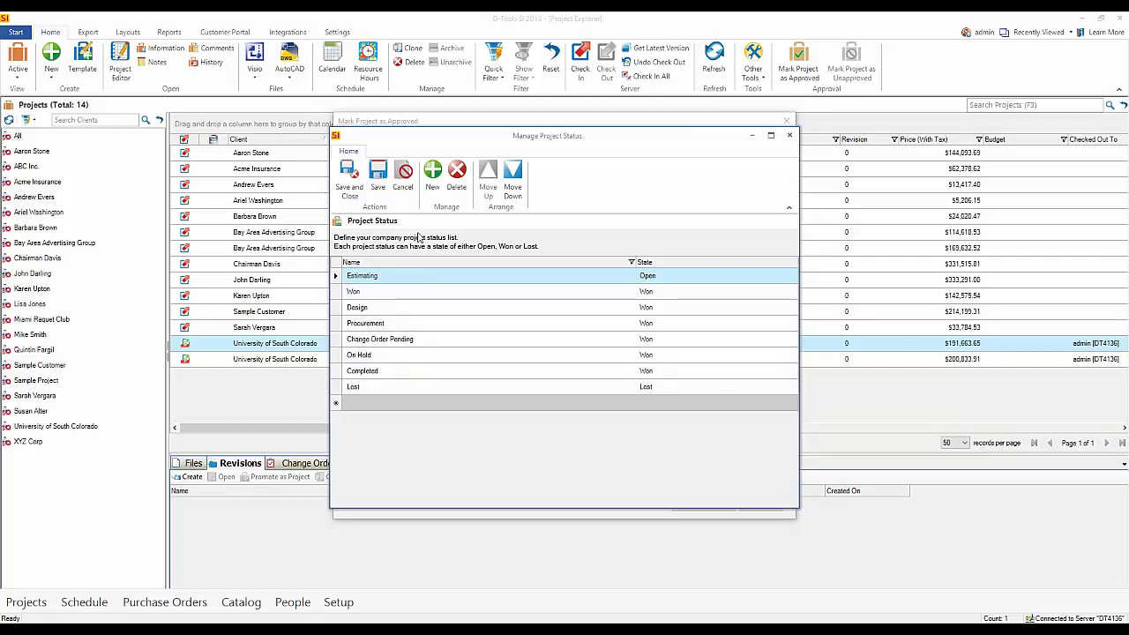
pyautogui.click(395, 291)
pyautogui.click(790, 135)
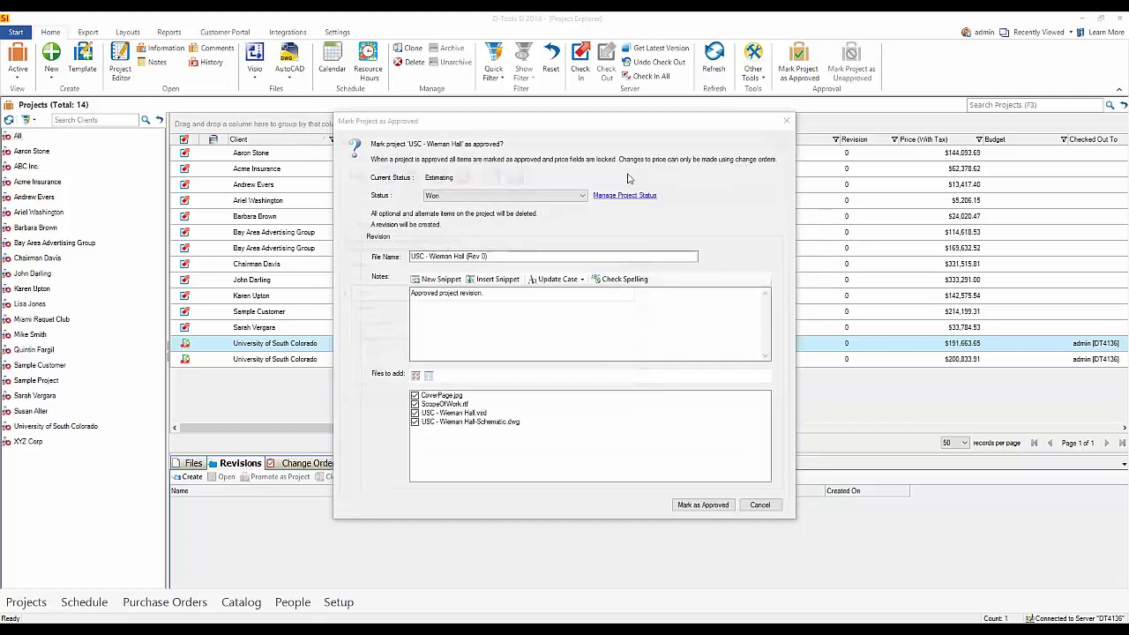
pyautogui.click(563, 199)
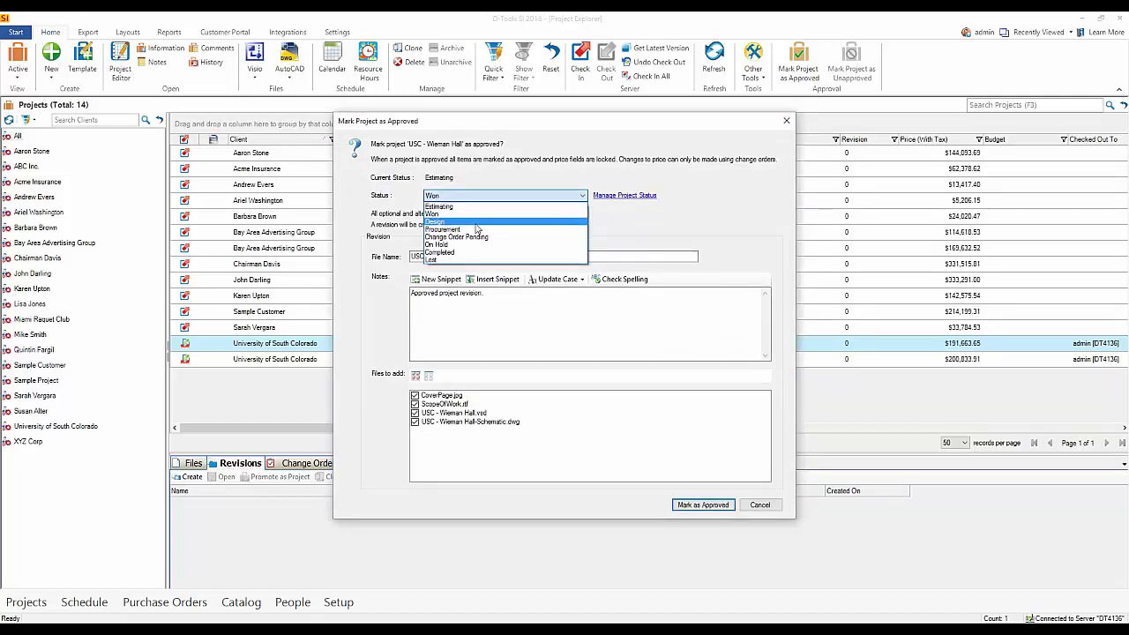
pyautogui.click(517, 169)
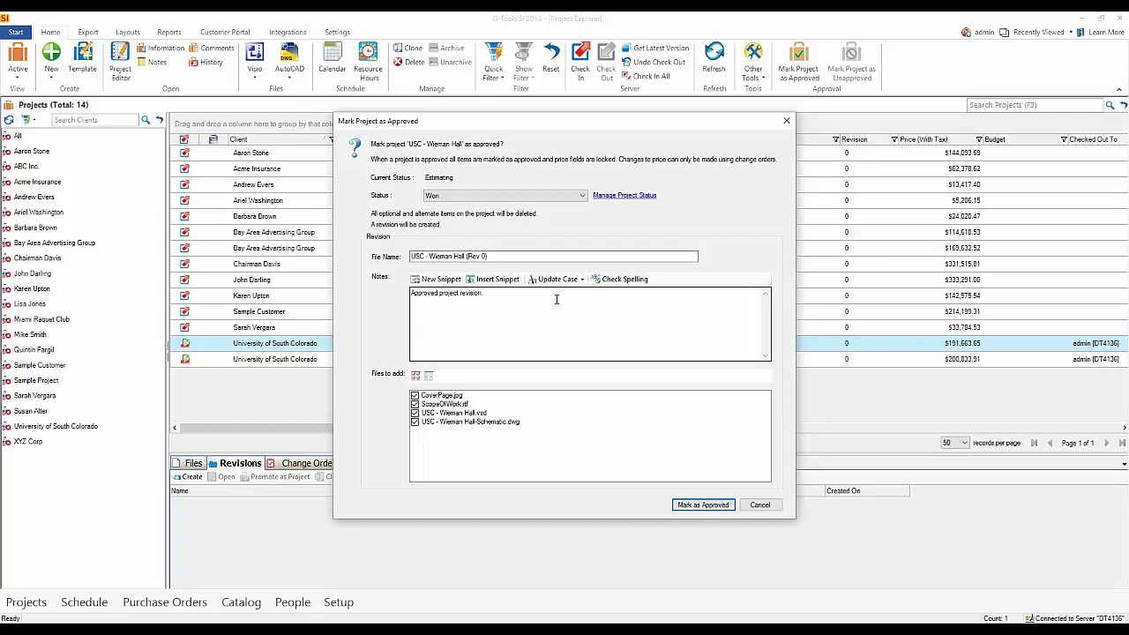
pyautogui.click(474, 314)
pyautogui.hotkey('ctrl', 'a')
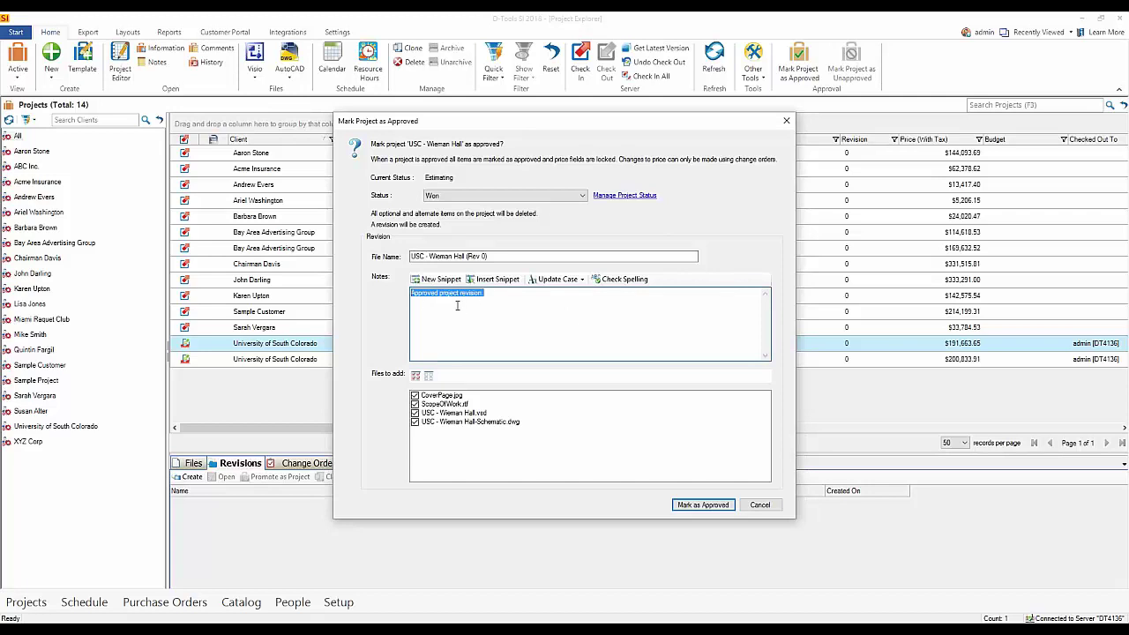
pyautogui.click(703, 504)
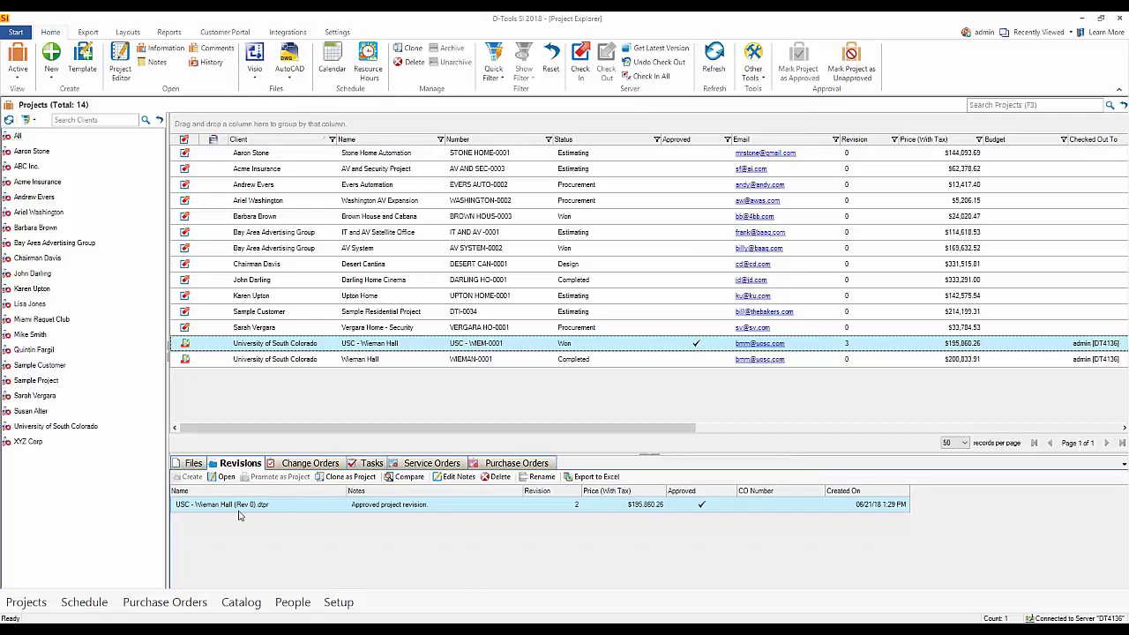
# Display the Change Orders panel for USC - Wieman Hall, which lists no change orders
pyautogui.click(313, 465)
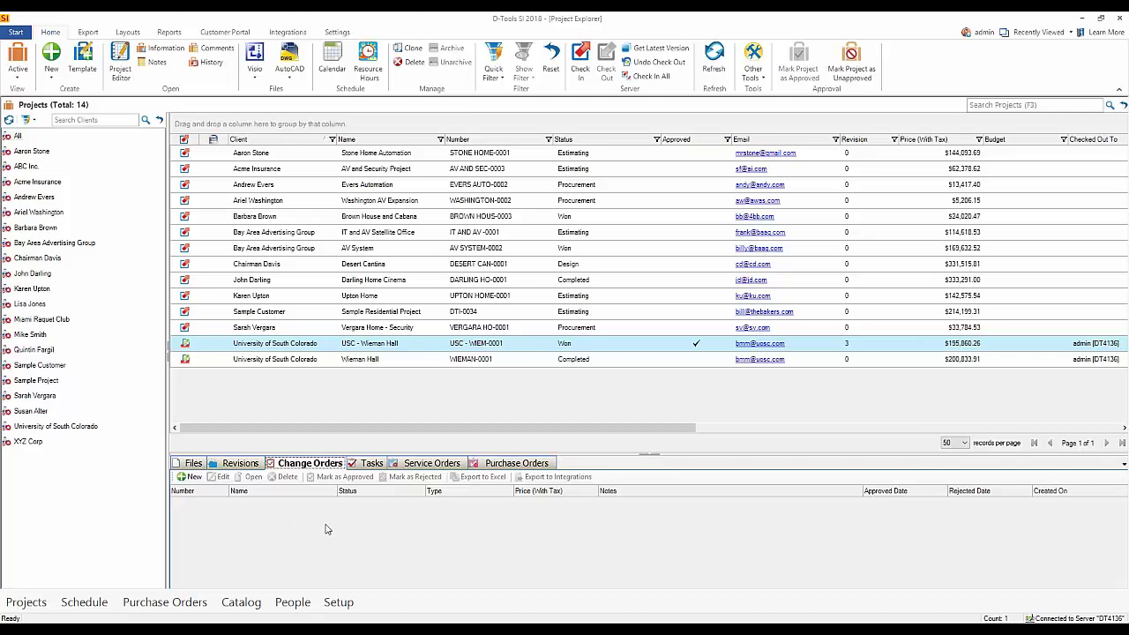
# Open USC - Wieman Hall in Project Editor and select the four SAROS speaker and SPK-16/2 cable rows
pyautogui.doubleClick(475, 345)
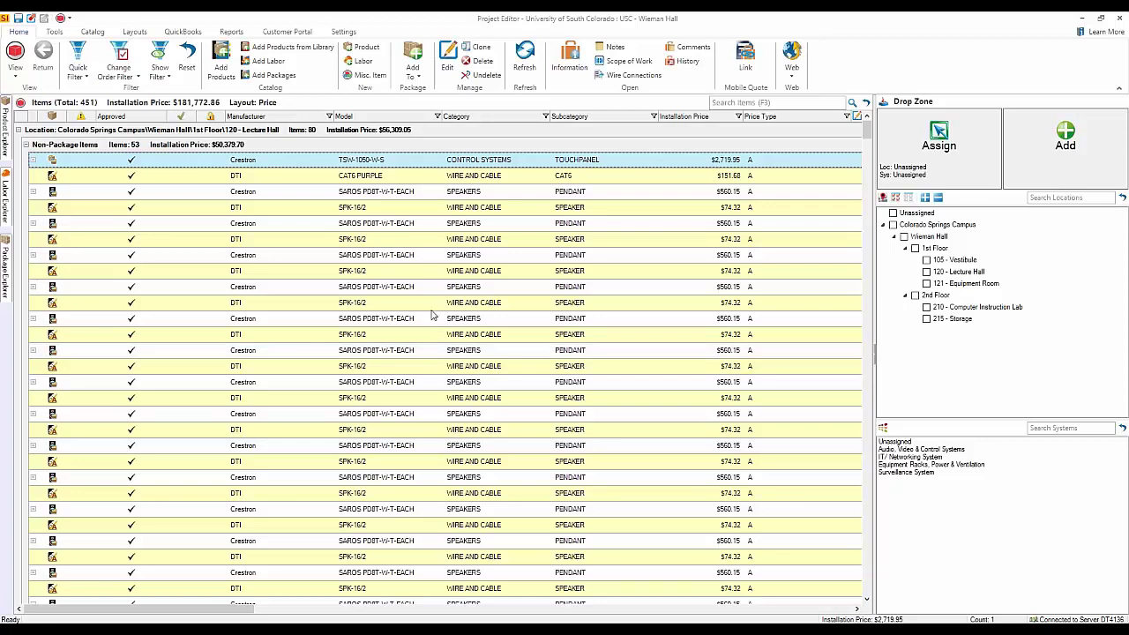
pyautogui.click(366, 196)
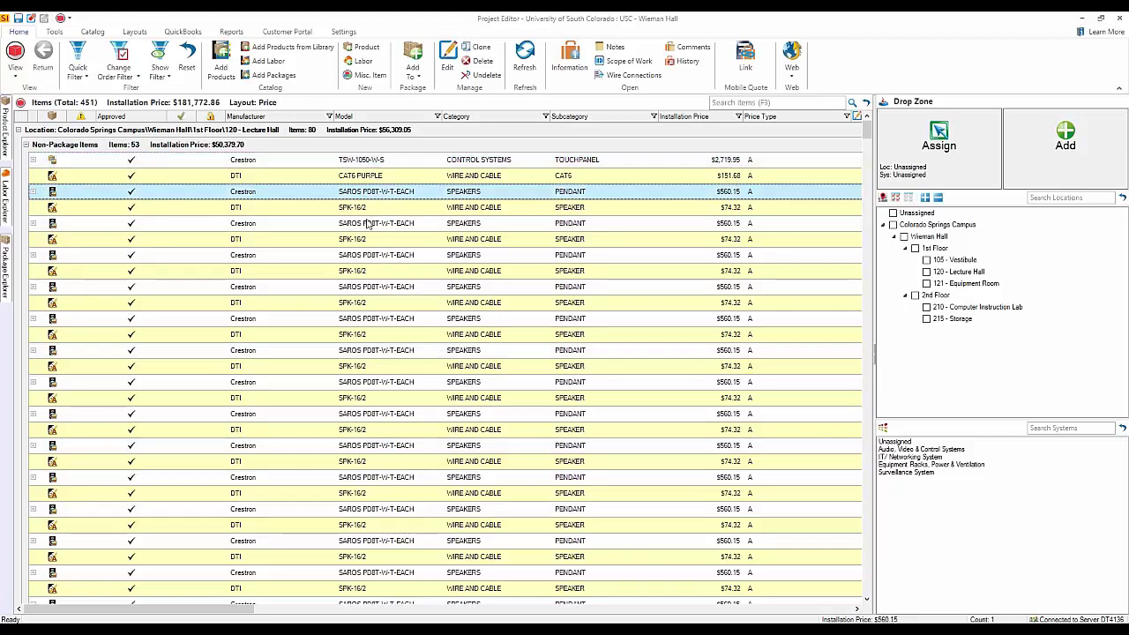
pyautogui.keyDown('shift'); pyautogui.click(366, 240); pyautogui.keyUp('shift')
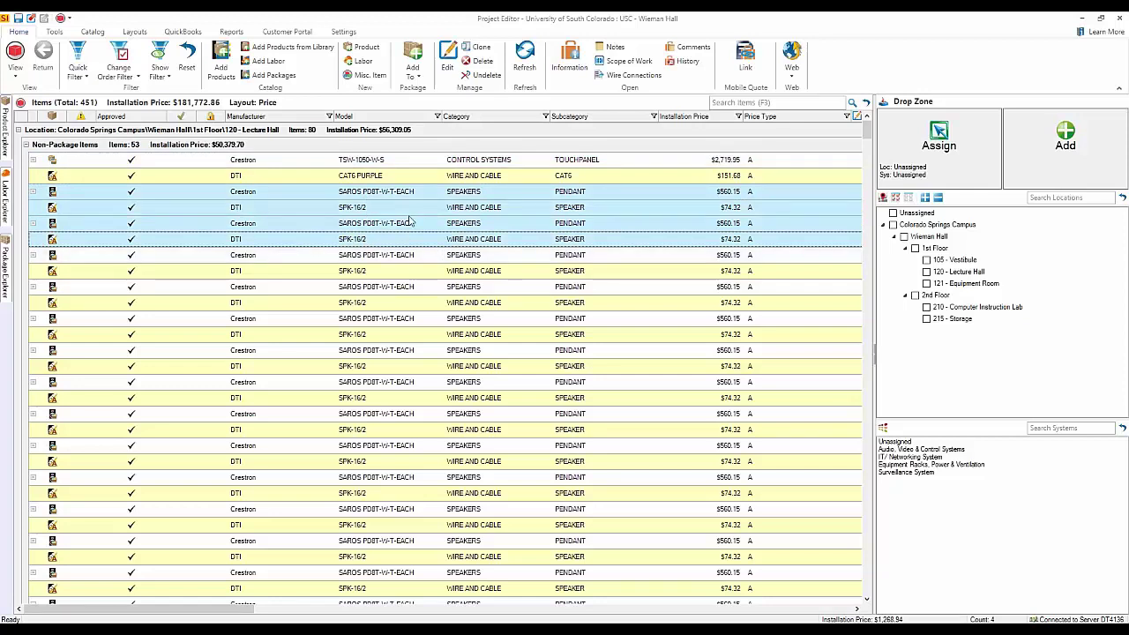
# Delete the four selected speaker and cable items and agree to create a new change order
pyautogui.rightClick(307, 196)
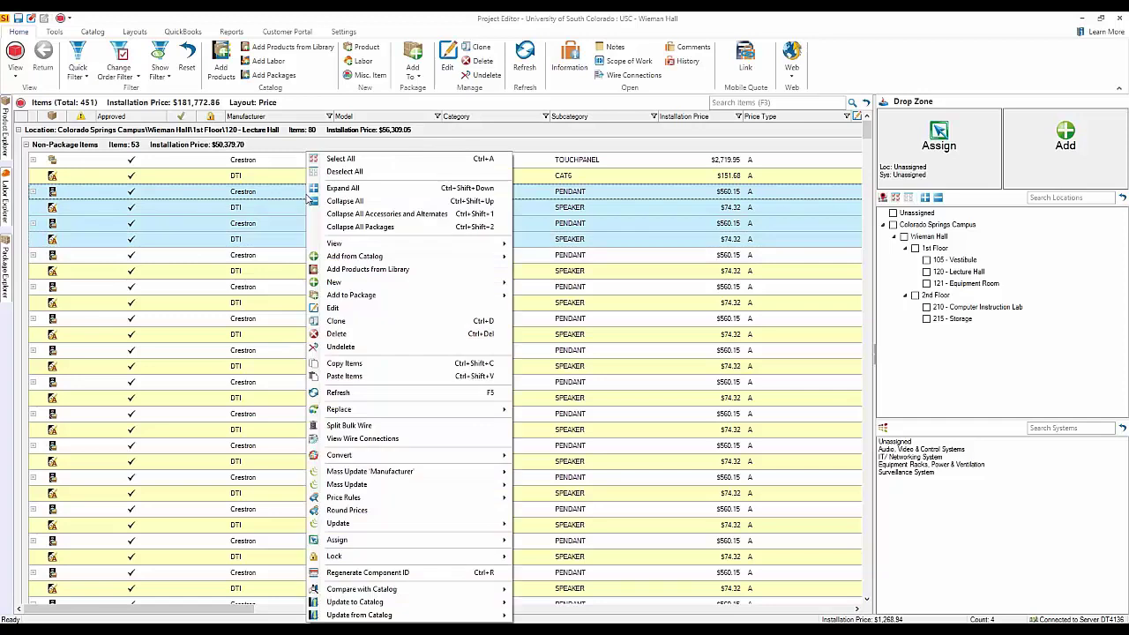
pyautogui.click(372, 334)
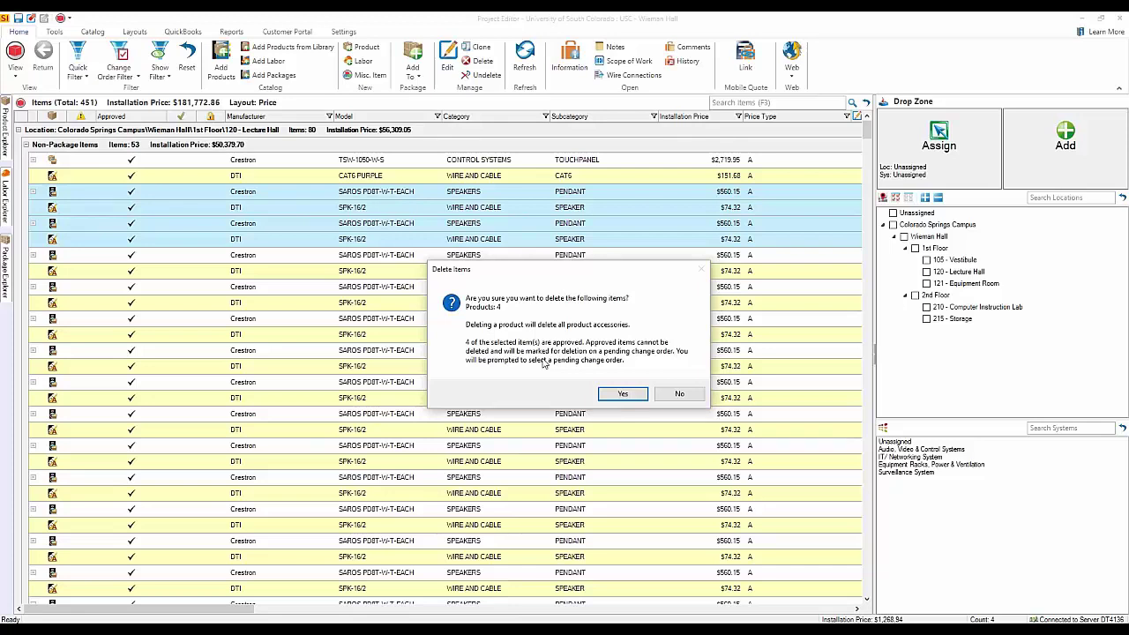
pyautogui.click(621, 396)
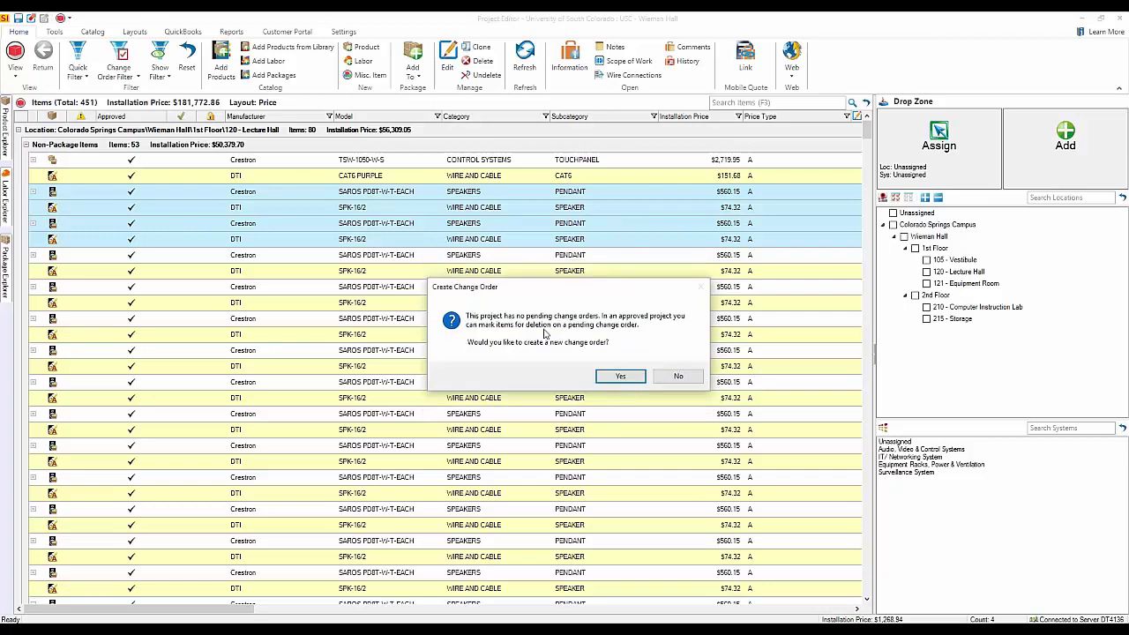
pyautogui.click(621, 376)
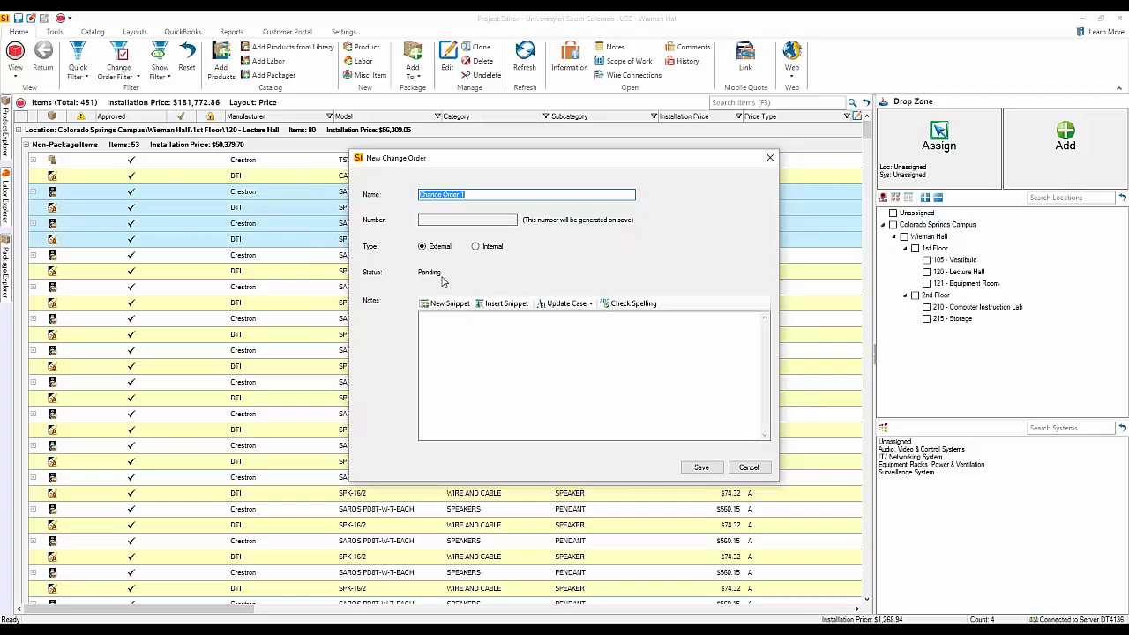
# Save Change Order 1 so the four SAROS items are marked for deletion
pyautogui.click(484, 355)
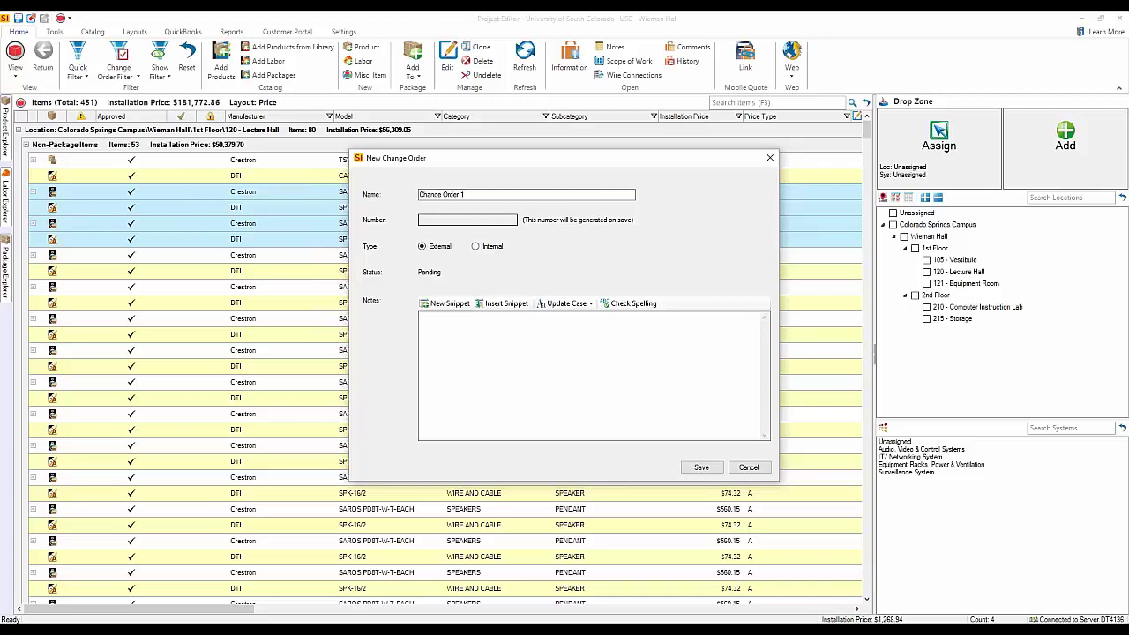
pyautogui.click(701, 469)
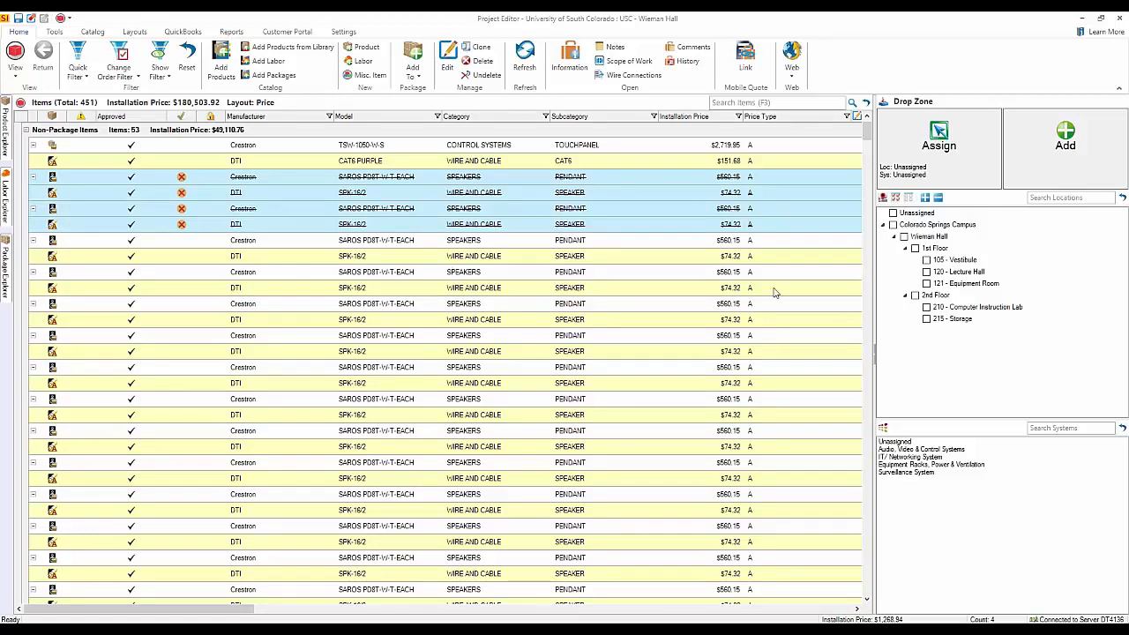
# Search the catalog for 'screen' and drag the 1TMEX160GW into 120 - Lecture Hall, Audio, Video & Control Systems
pyautogui.click(926, 272)
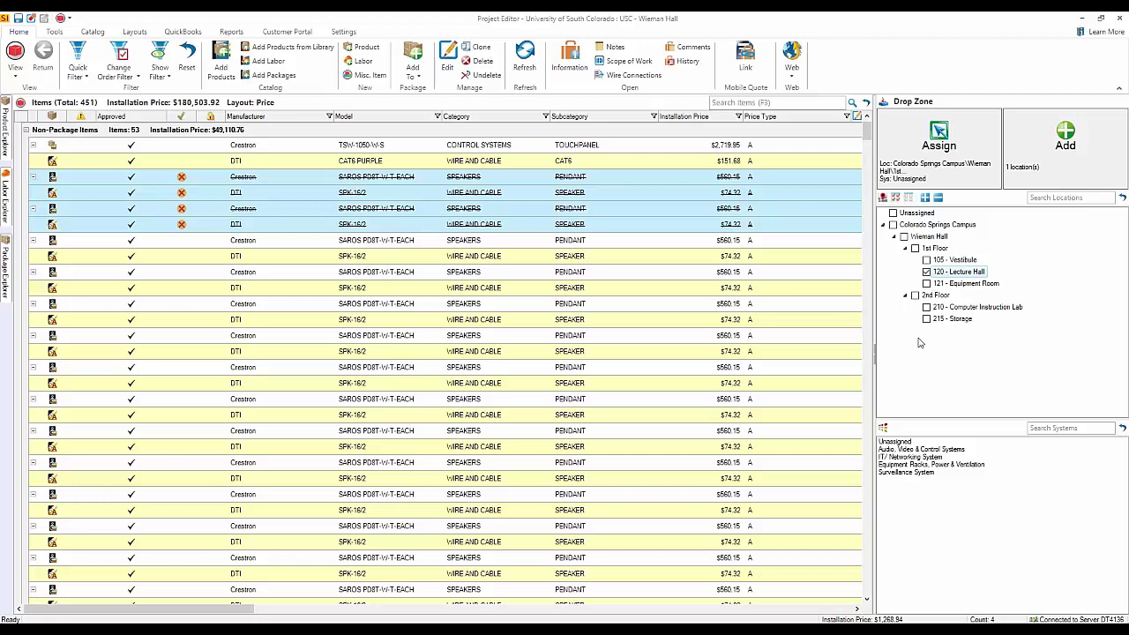
pyautogui.click(919, 450)
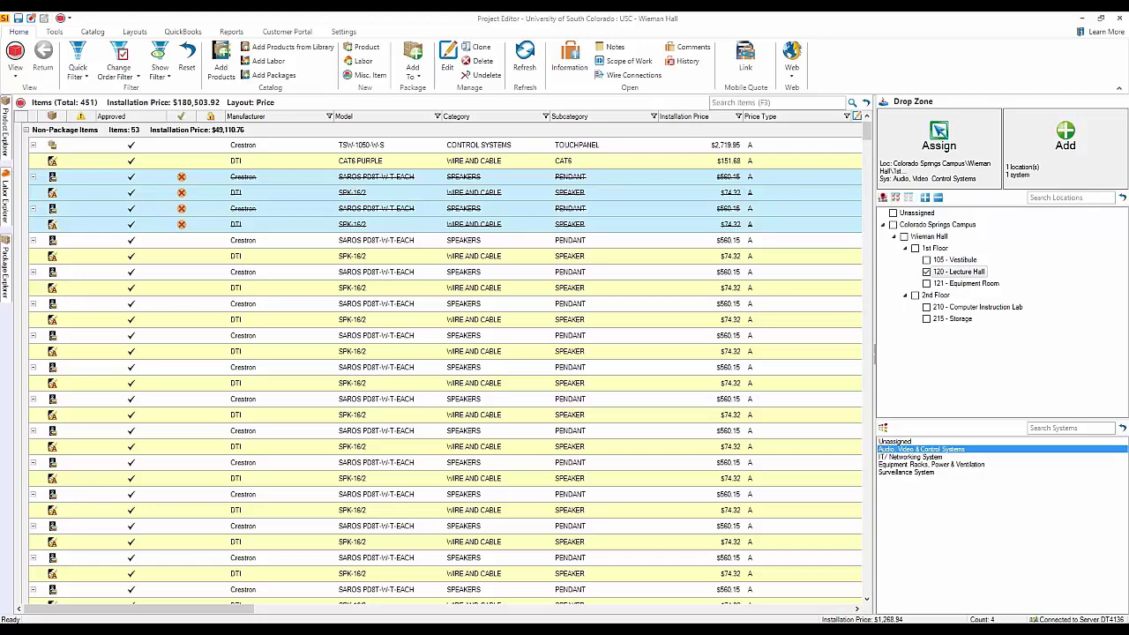
pyautogui.click(5, 133)
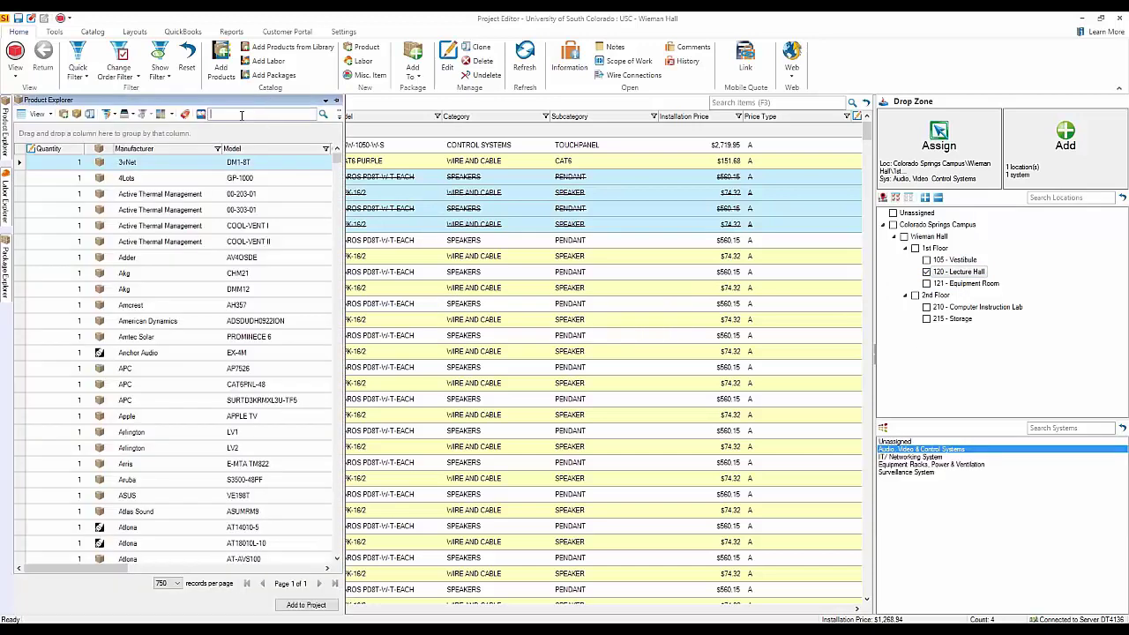
pyautogui.write('screen')
pyautogui.scroll(-5, 245, 529)
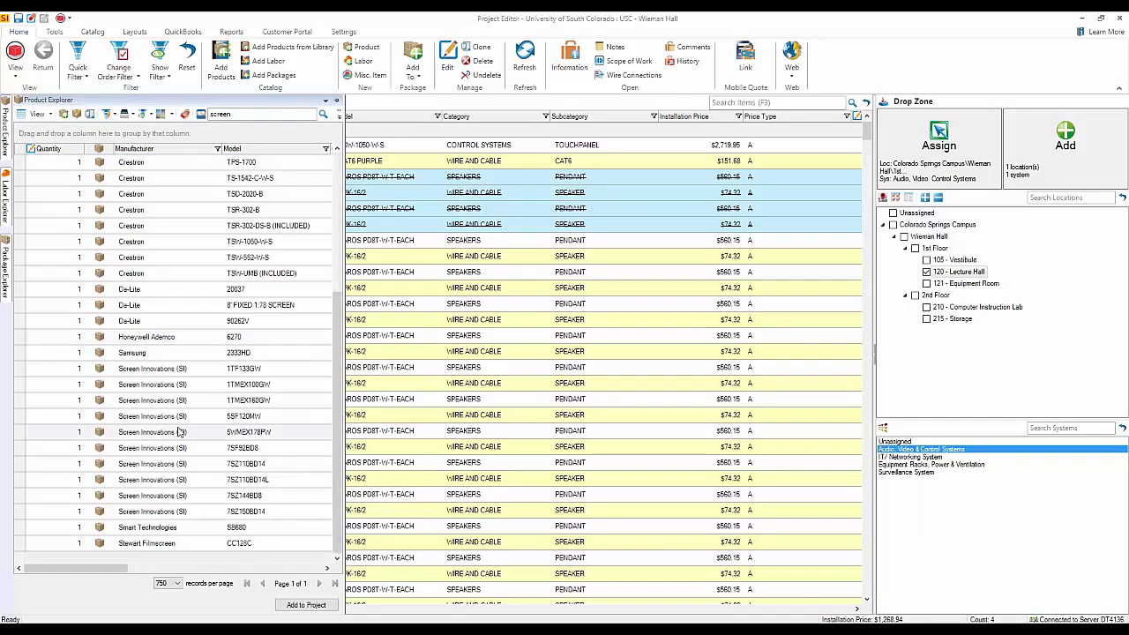
pyautogui.click(195, 402)
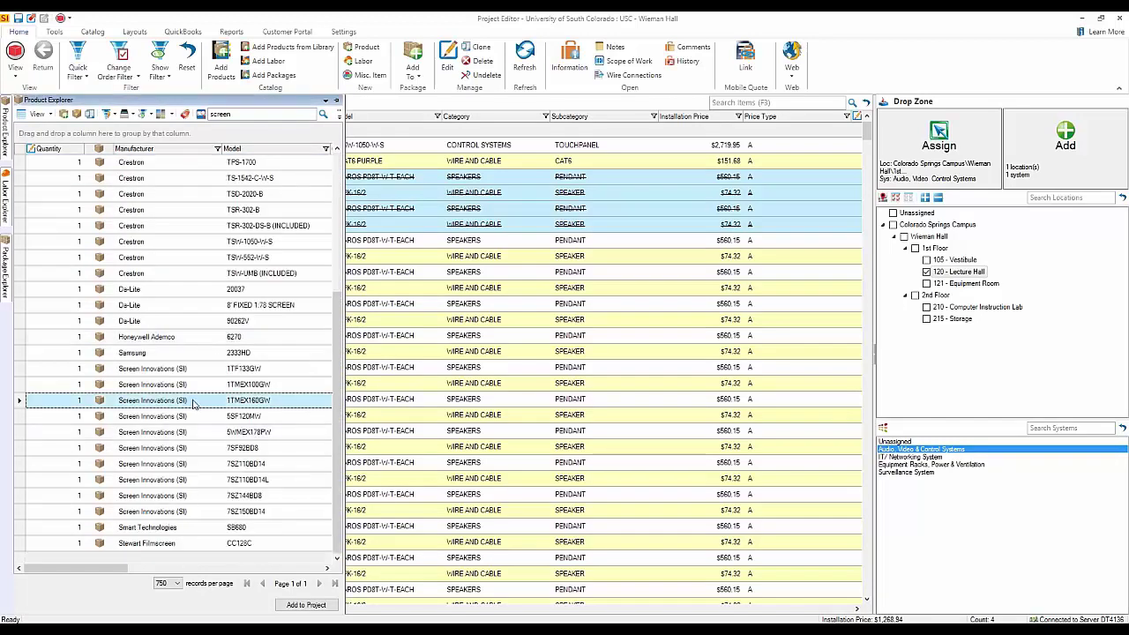
pyautogui.moveTo(194, 406); pyautogui.dragTo(575, 374)
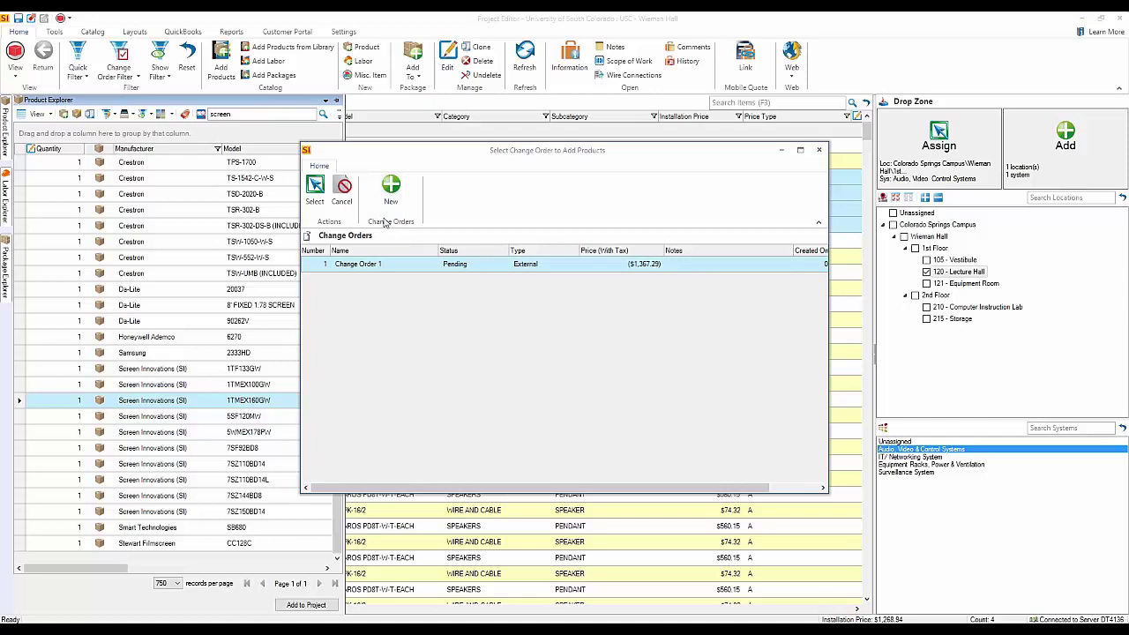
# Assign the 1TMEX160GW screen to Change Order 1 and return to the top of the item grid
pyautogui.click(315, 189)
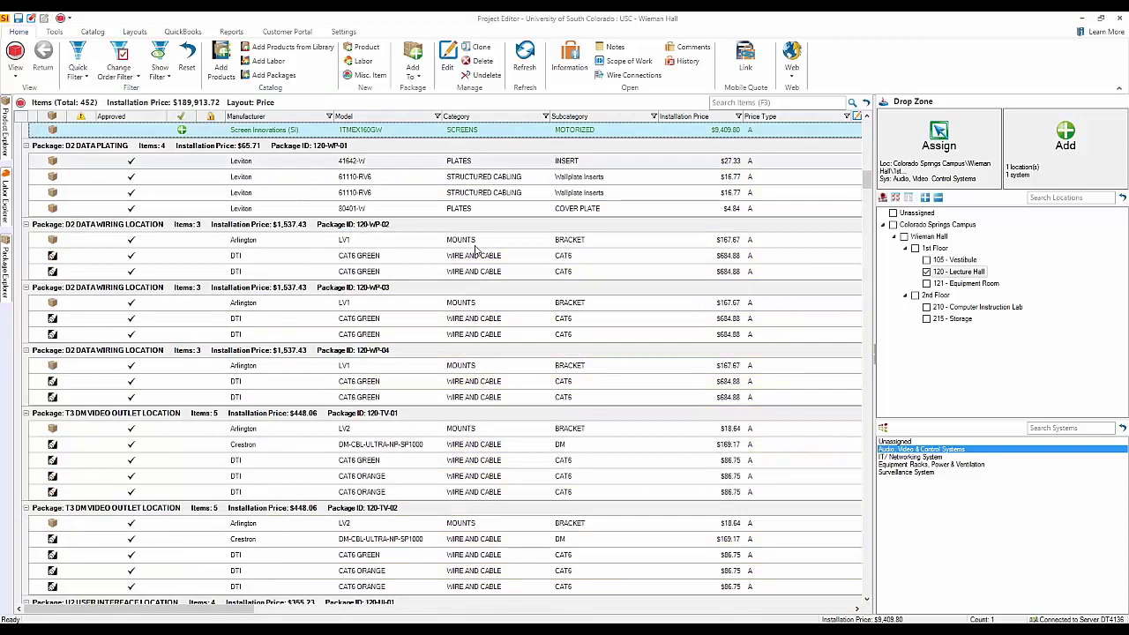
pyautogui.click(229, 256)
pyautogui.scroll(2, 185, 141)
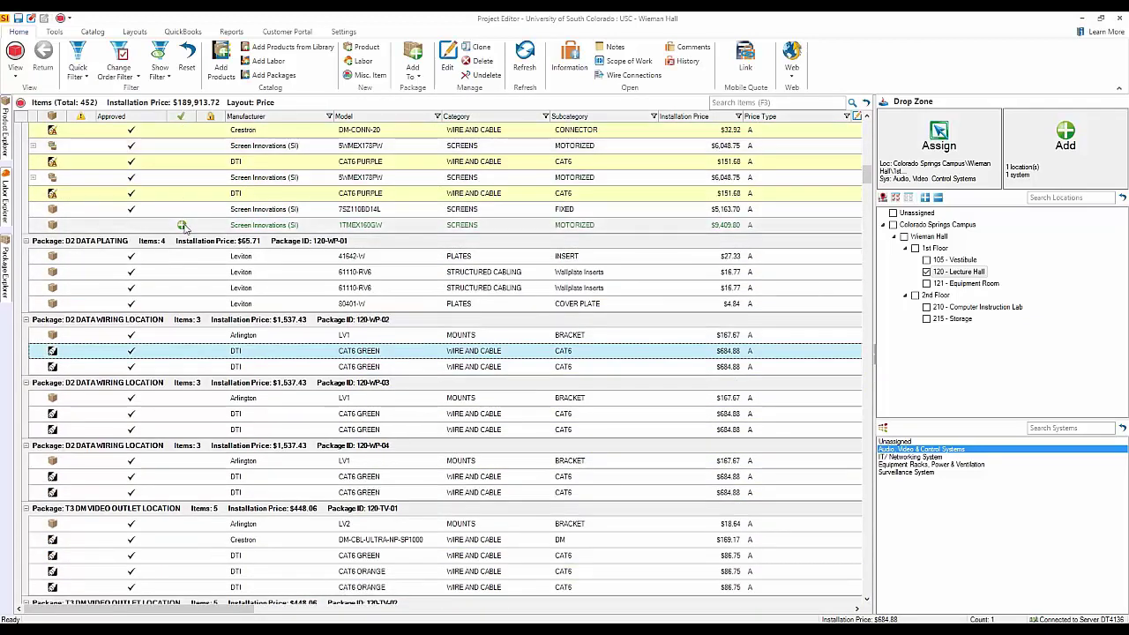
pyautogui.click(450, 227)
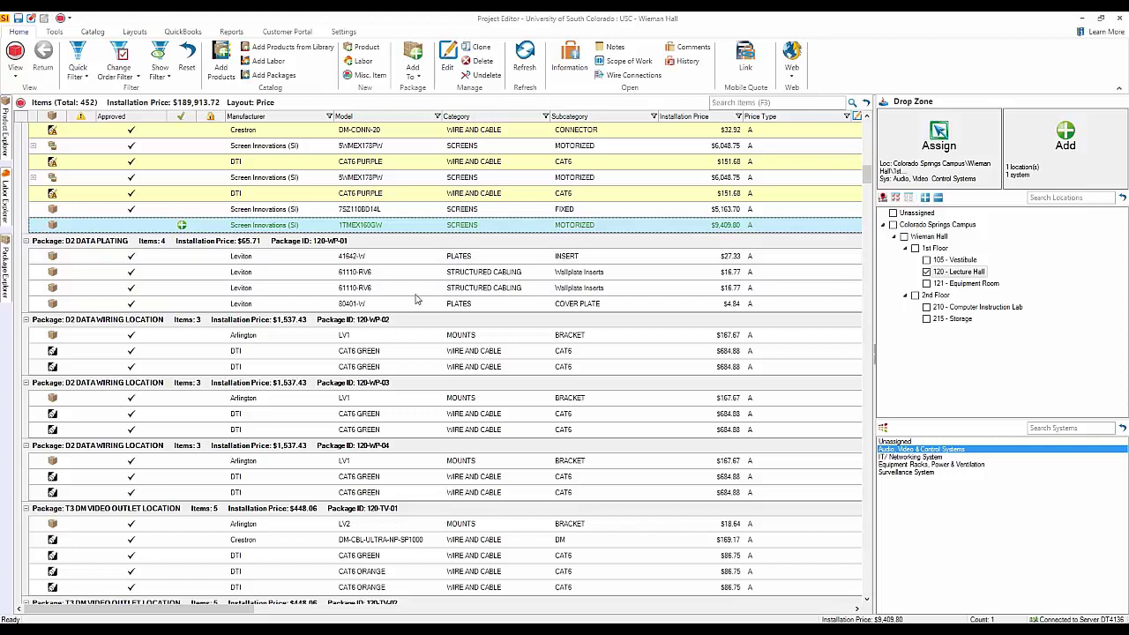
pyautogui.scroll(3, 417, 300)
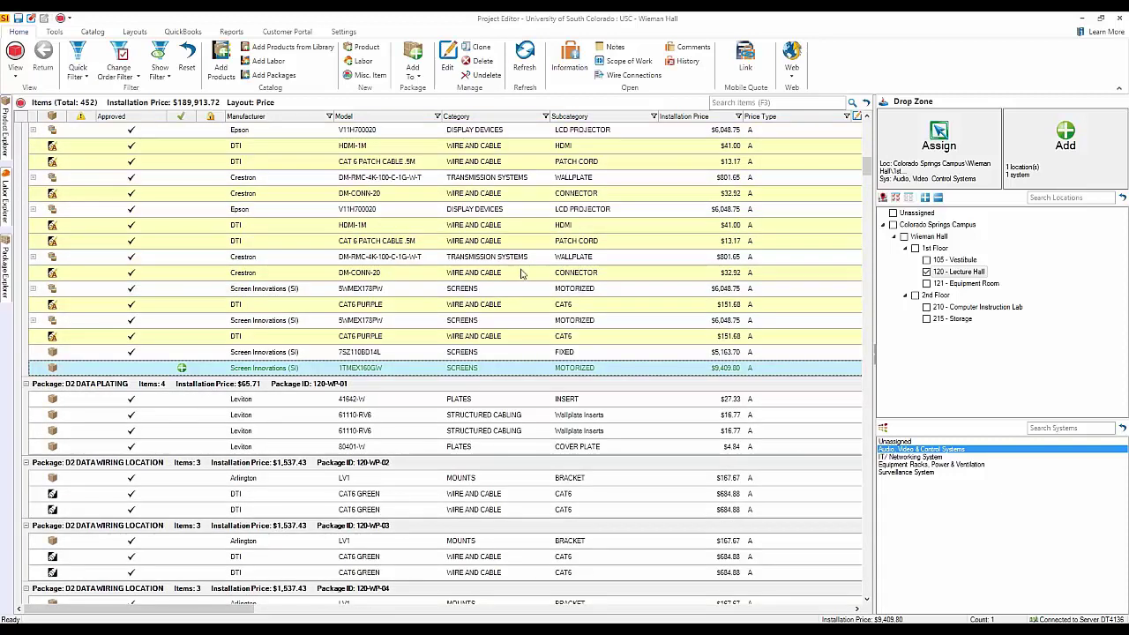
pyautogui.scroll(5, 514, 270)
pyautogui.scroll(3, 514, 271)
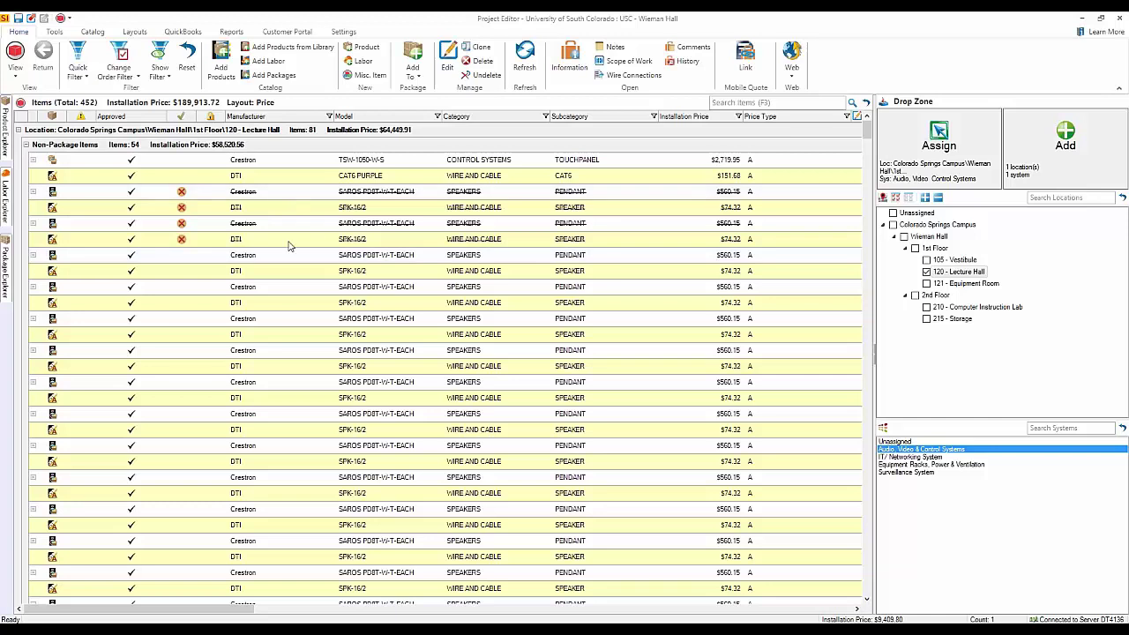
# Delete the four struck-through speaker items on a newly created Change Order 2
pyautogui.click(305, 193)
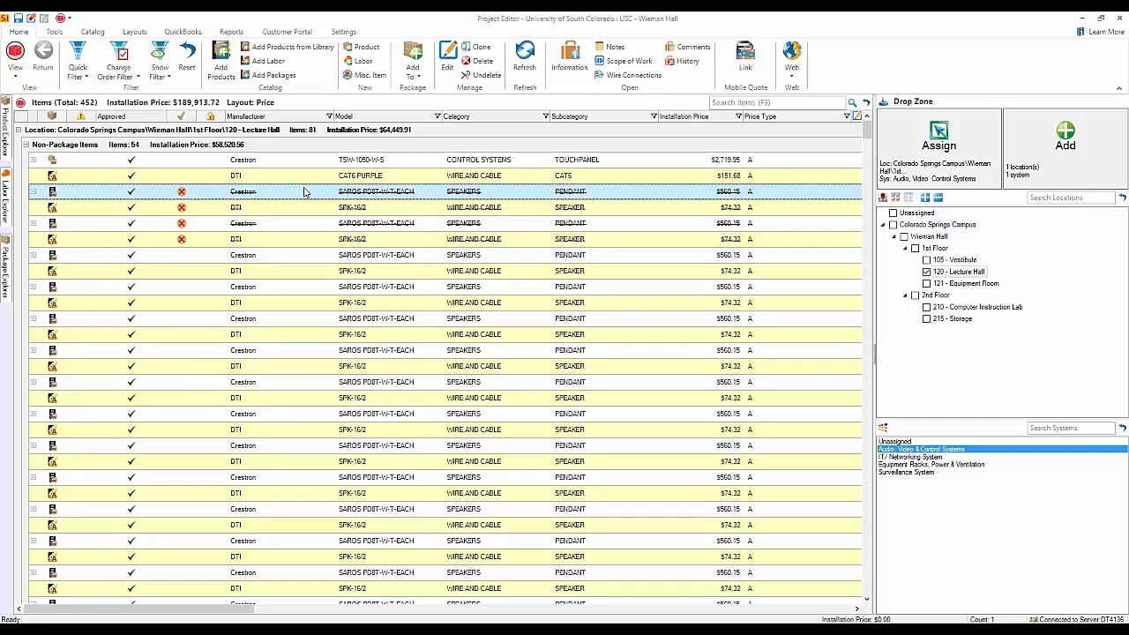
pyautogui.keyDown('shift'); pyautogui.click(298, 239); pyautogui.keyUp('shift')
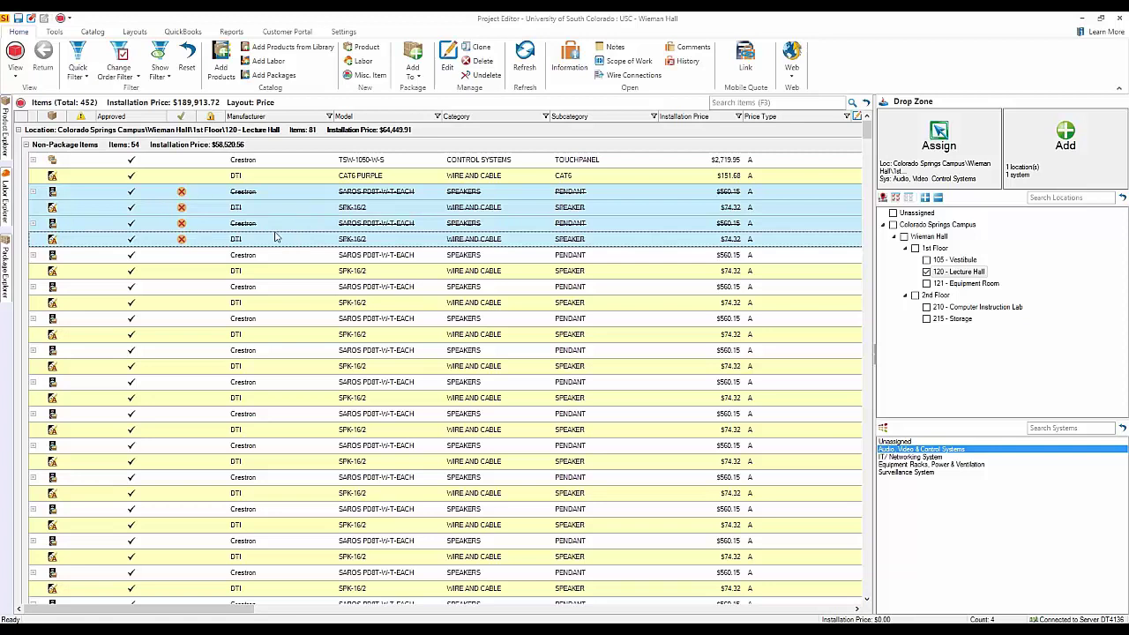
pyautogui.click(477, 61)
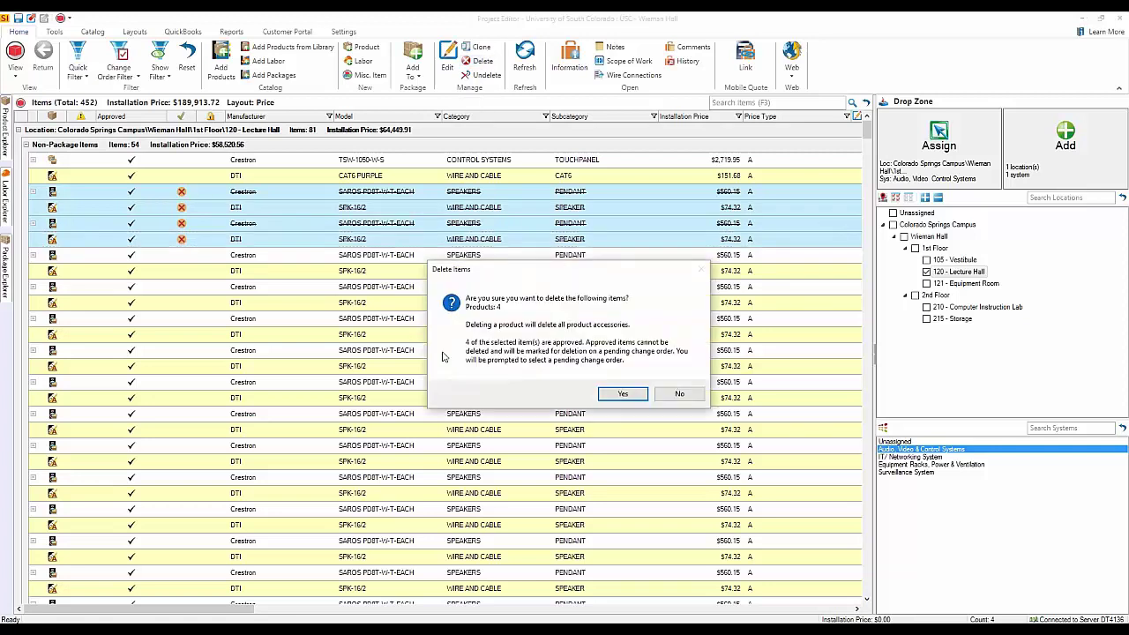
pyautogui.click(623, 395)
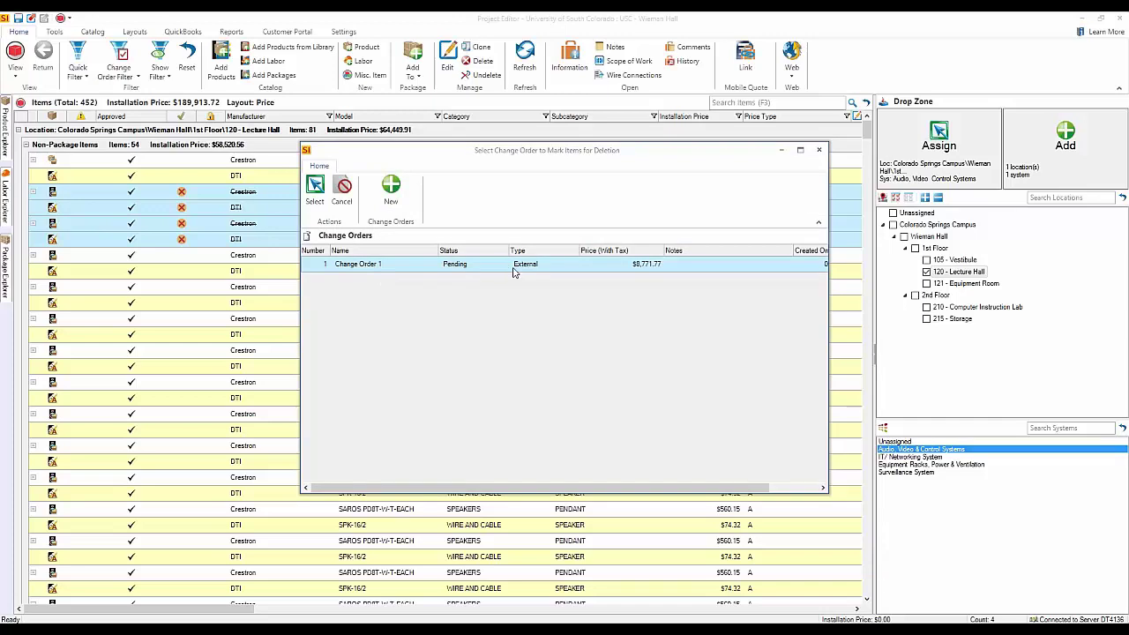
pyautogui.click(391, 189)
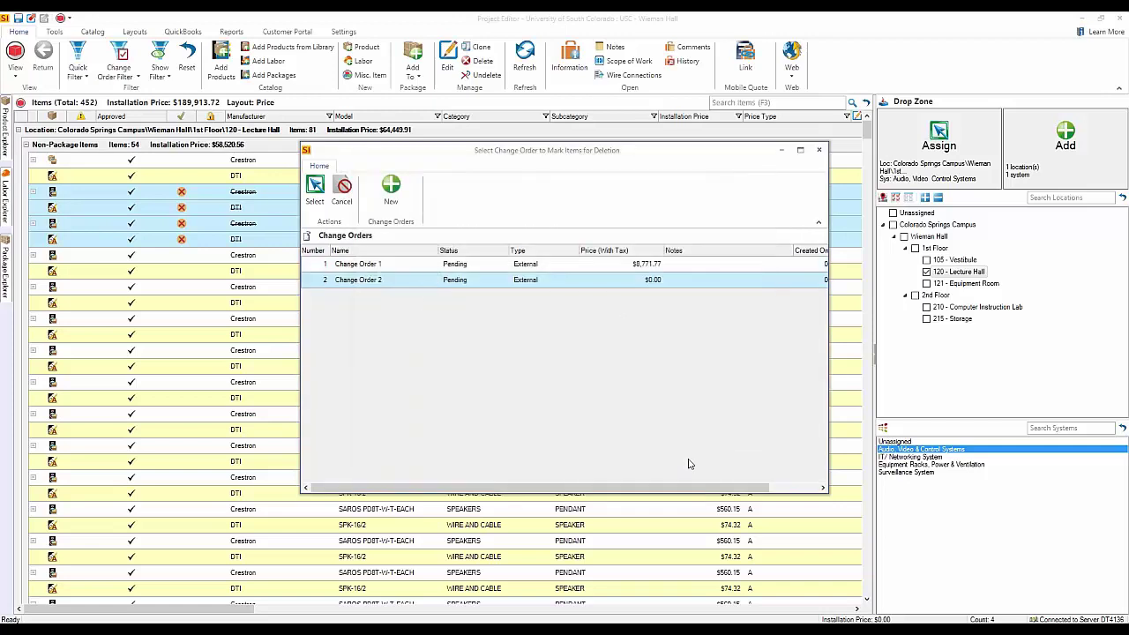
pyautogui.click(315, 188)
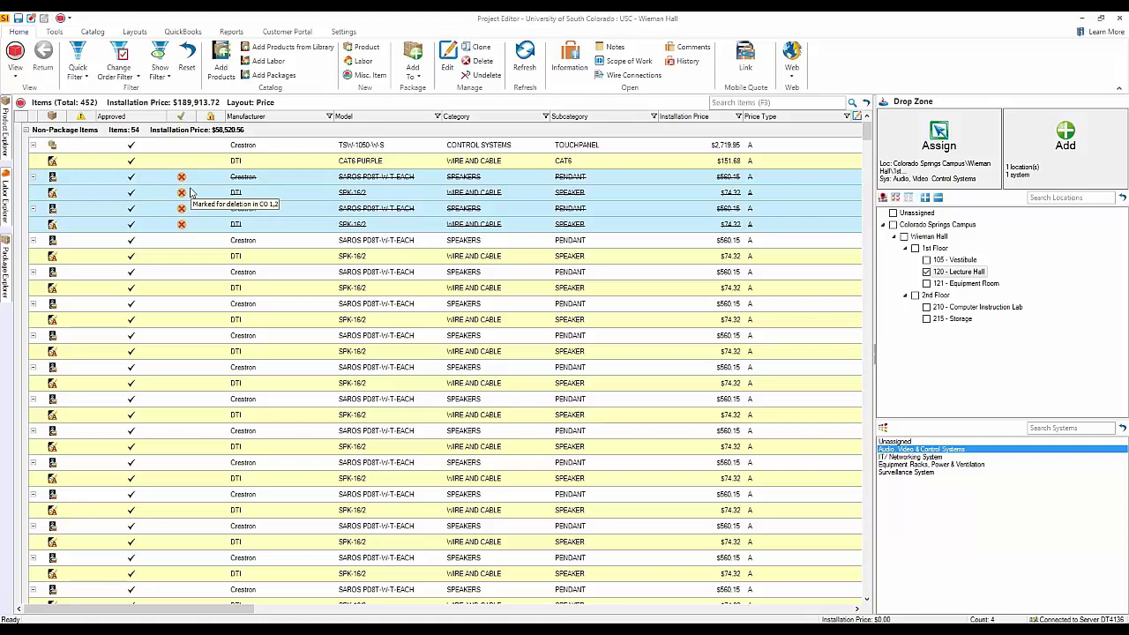
# Add screens 7SZ110BD14, 7SZ110BD14L, 7SZ144BD8 and 7SZ150BD14 to the project on Change Order 2
pyautogui.click(8, 135)
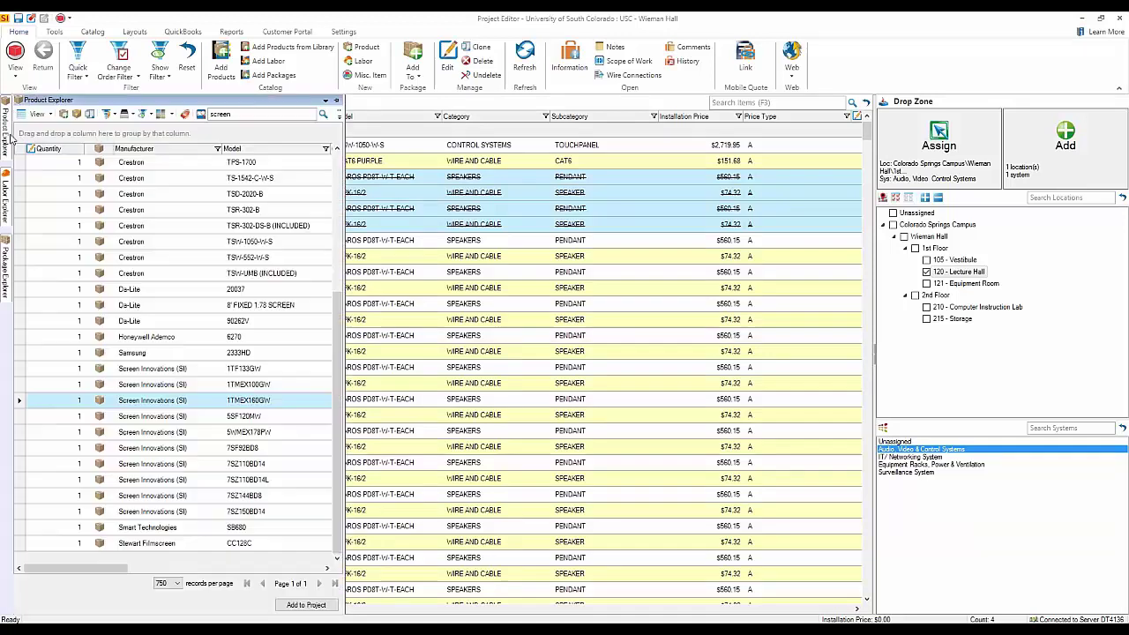
pyautogui.click(208, 464)
pyautogui.keyDown('shift'); pyautogui.click(205, 510); pyautogui.keyUp('shift')
pyautogui.moveTo(170, 472); pyautogui.dragTo(558, 414)
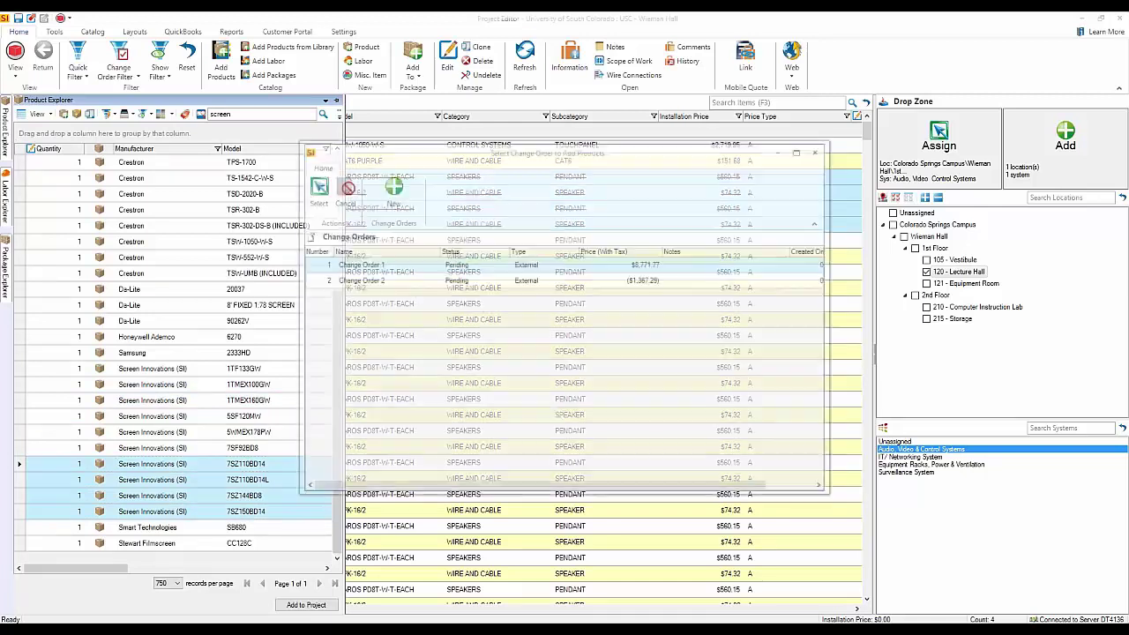
pyautogui.click(392, 281)
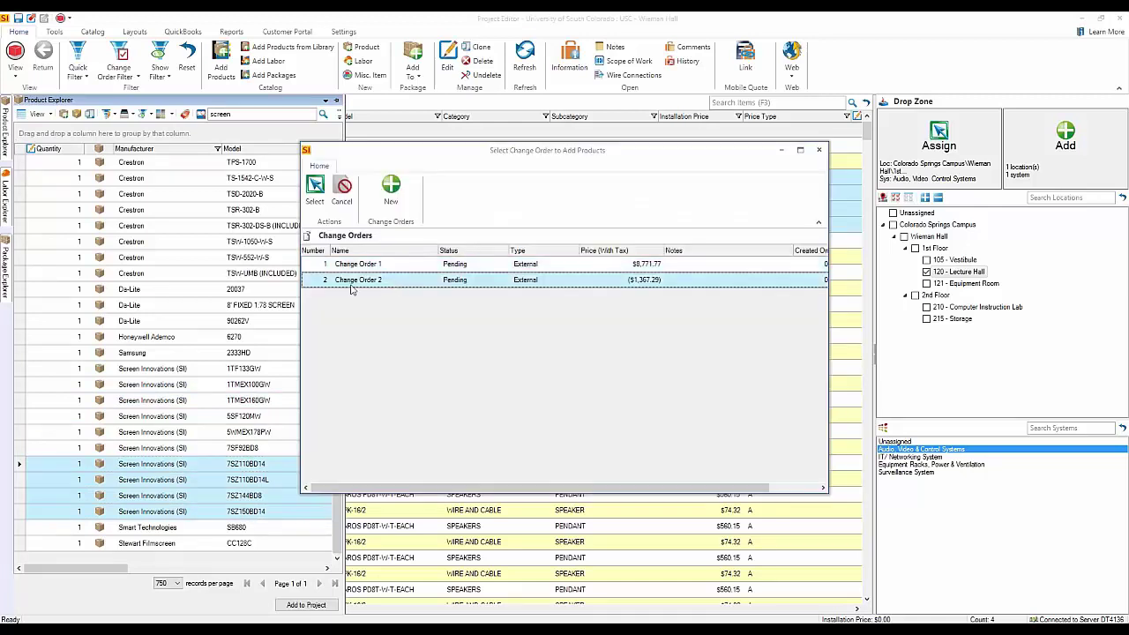
pyautogui.click(315, 190)
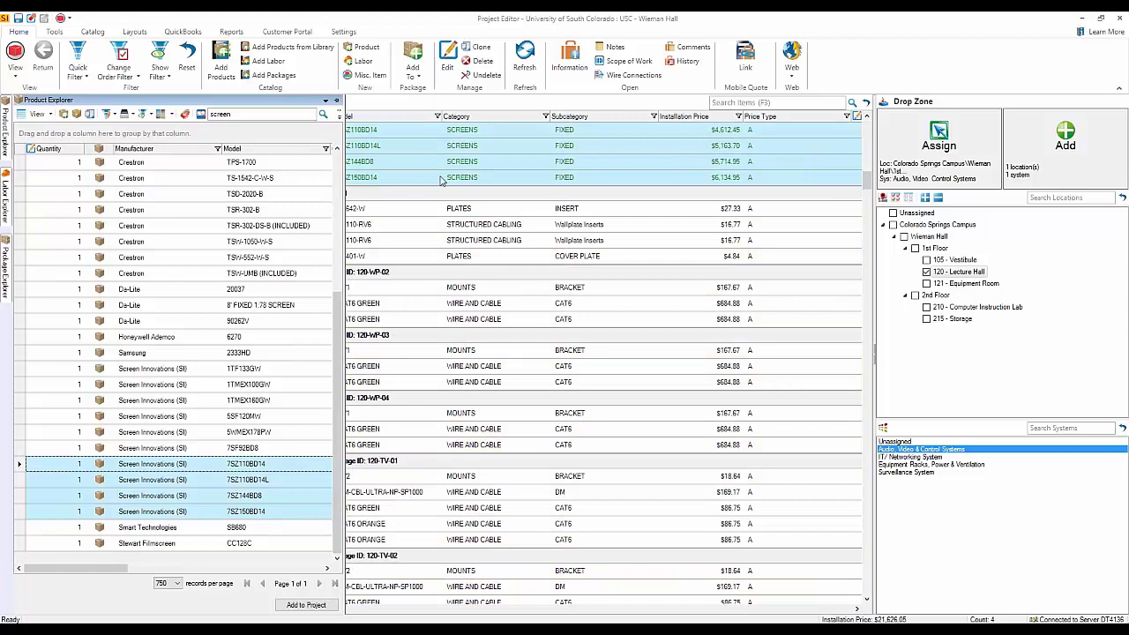
pyautogui.click(652, 179)
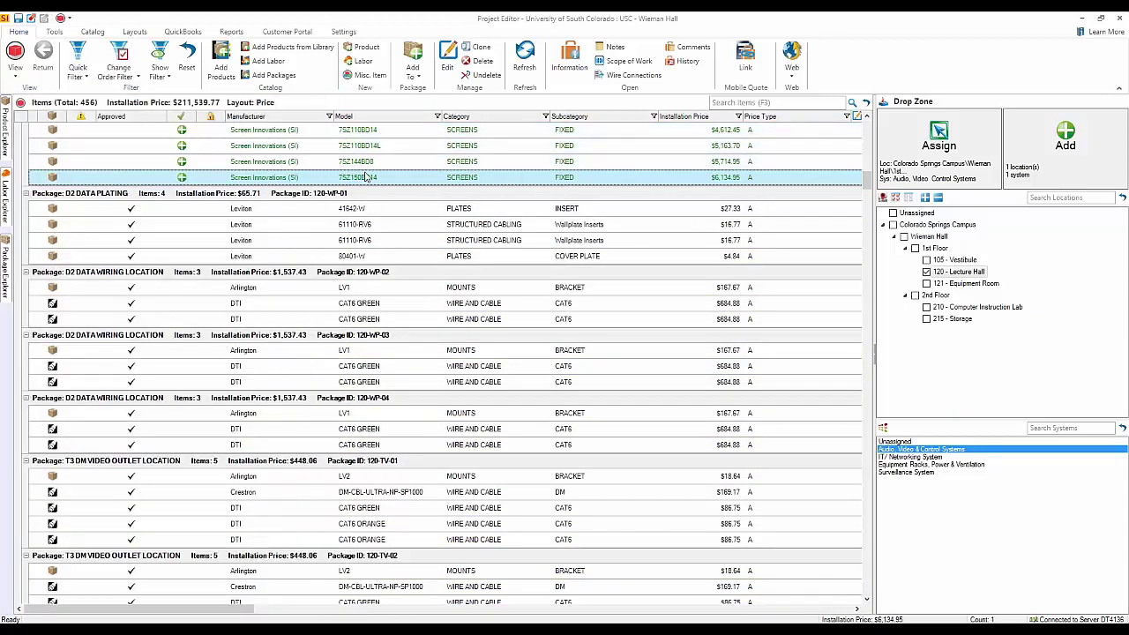
# Apply the Change Orders grid layout and review the CO Number and CO Approved columns
pyautogui.click(134, 32)
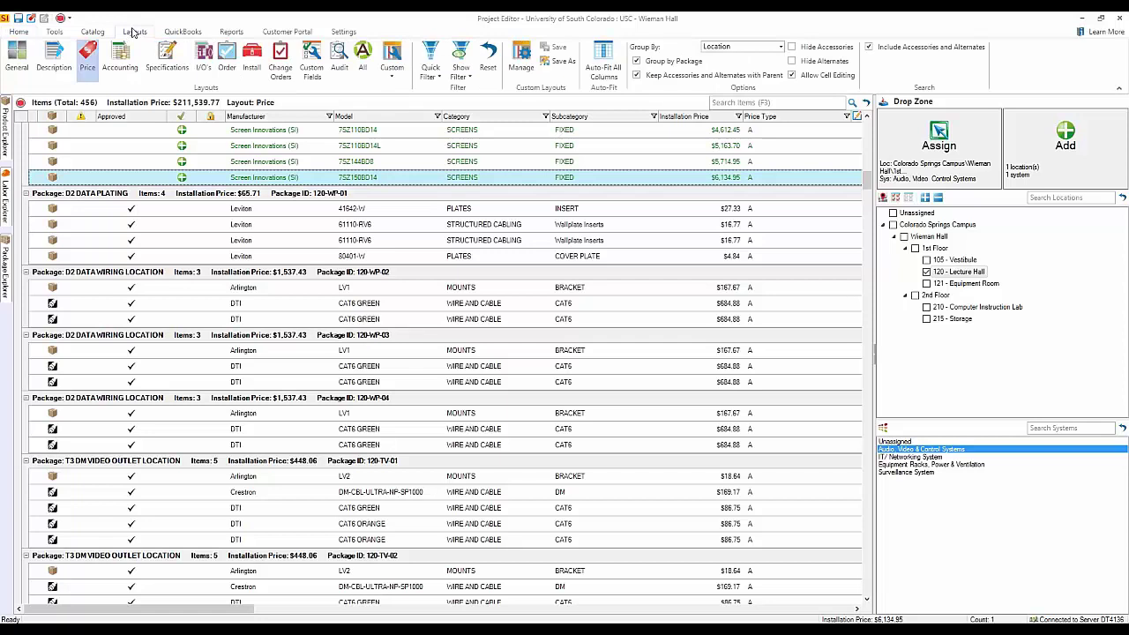
pyautogui.click(279, 69)
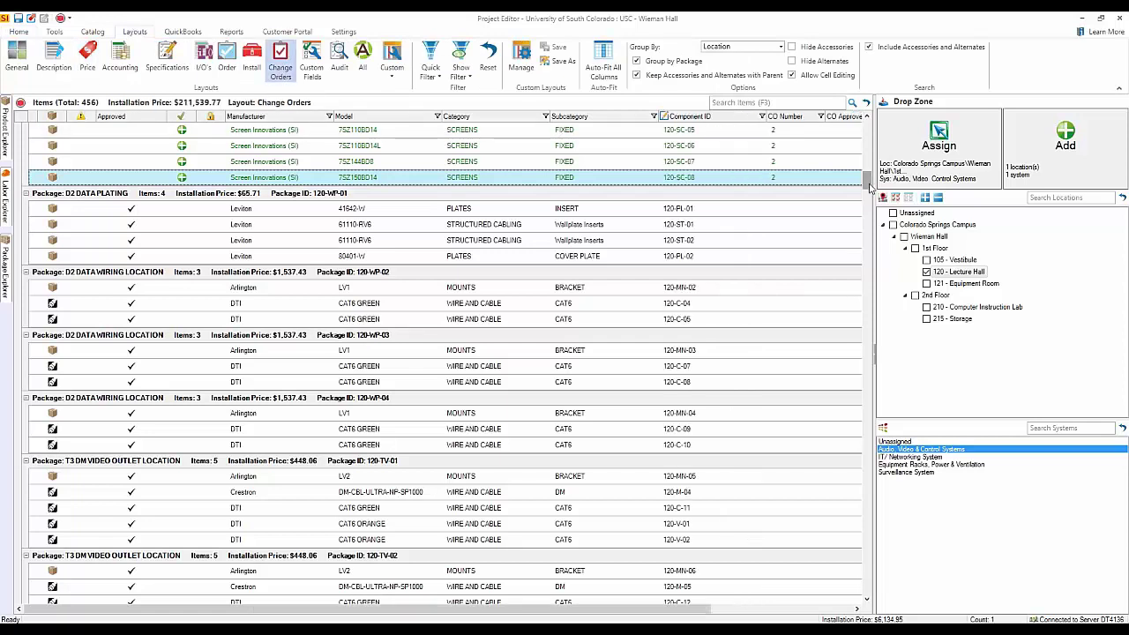
pyautogui.scroll(4, 870, 185)
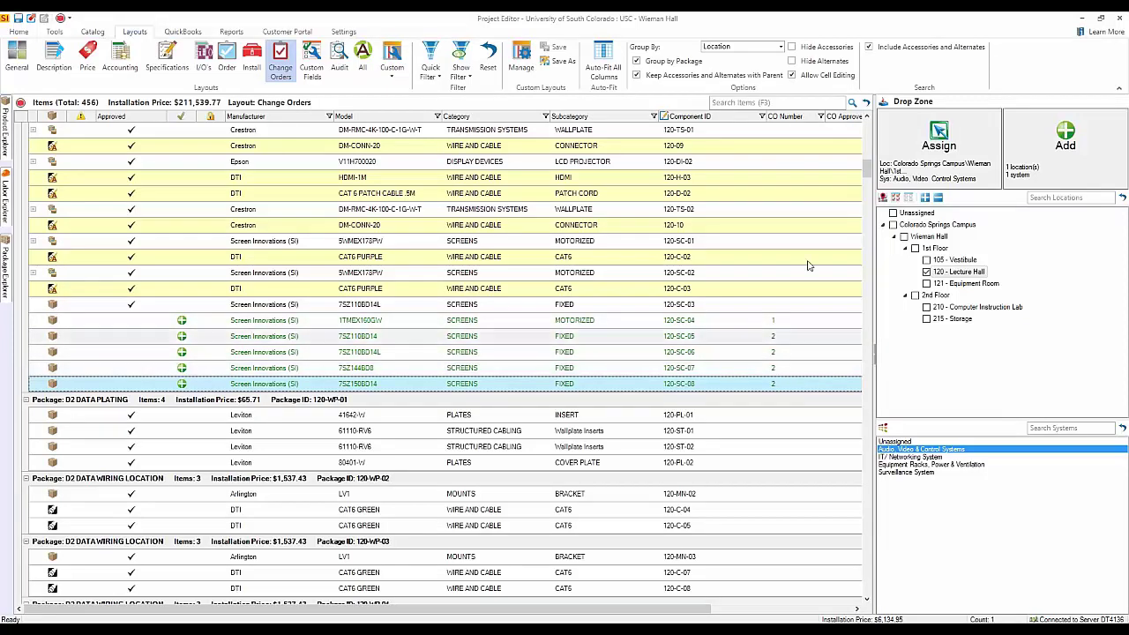
pyautogui.scroll(10, 818, 262)
pyautogui.scroll(5, 818, 263)
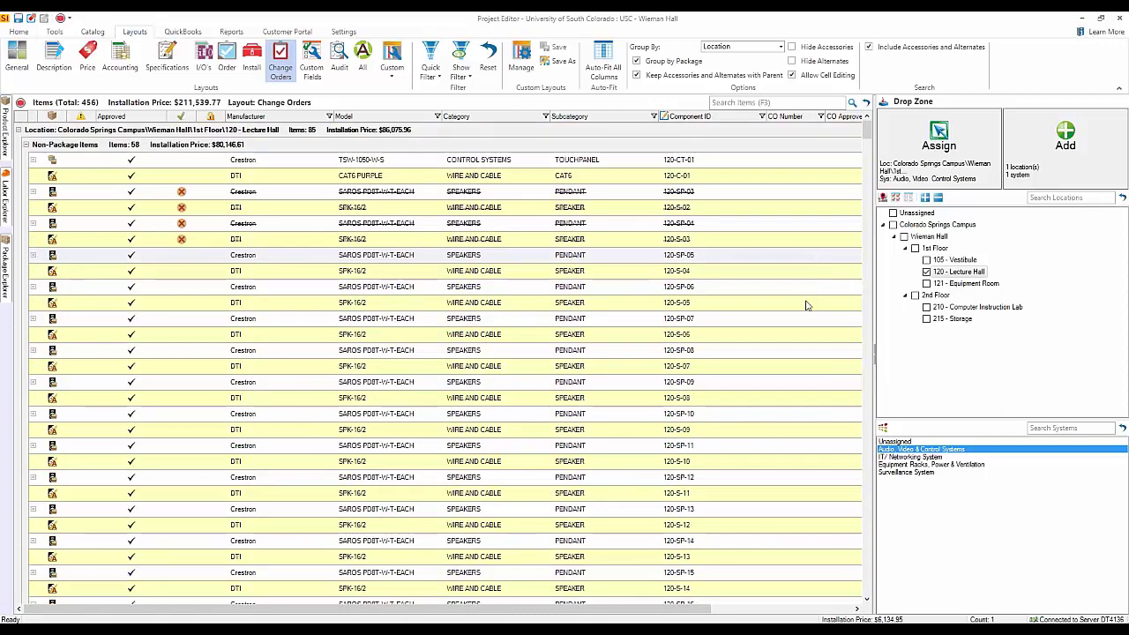
pyautogui.moveTo(691, 609); pyautogui.dragTo(847, 611)
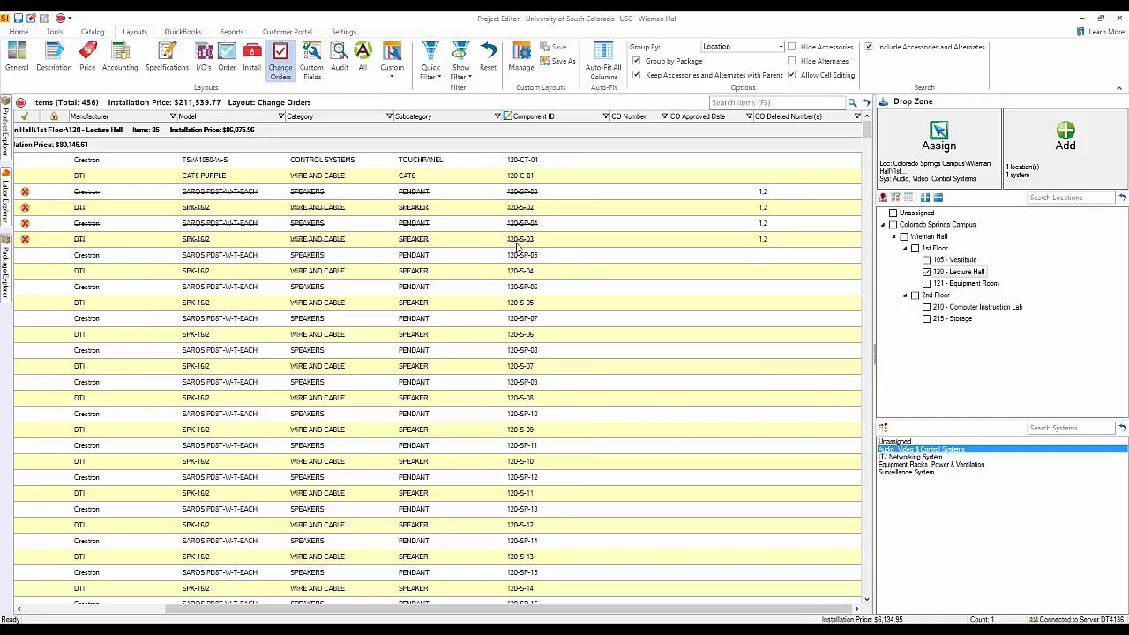
pyautogui.moveTo(646, 614); pyautogui.dragTo(495, 612)
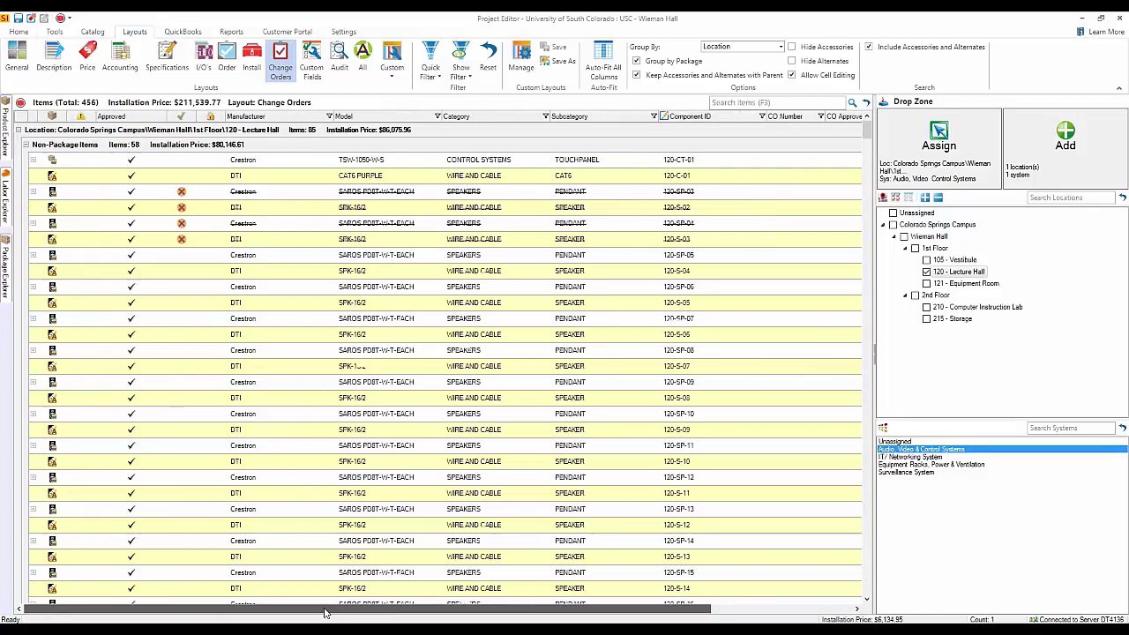
pyautogui.click(280, 72)
pyautogui.click(15, 33)
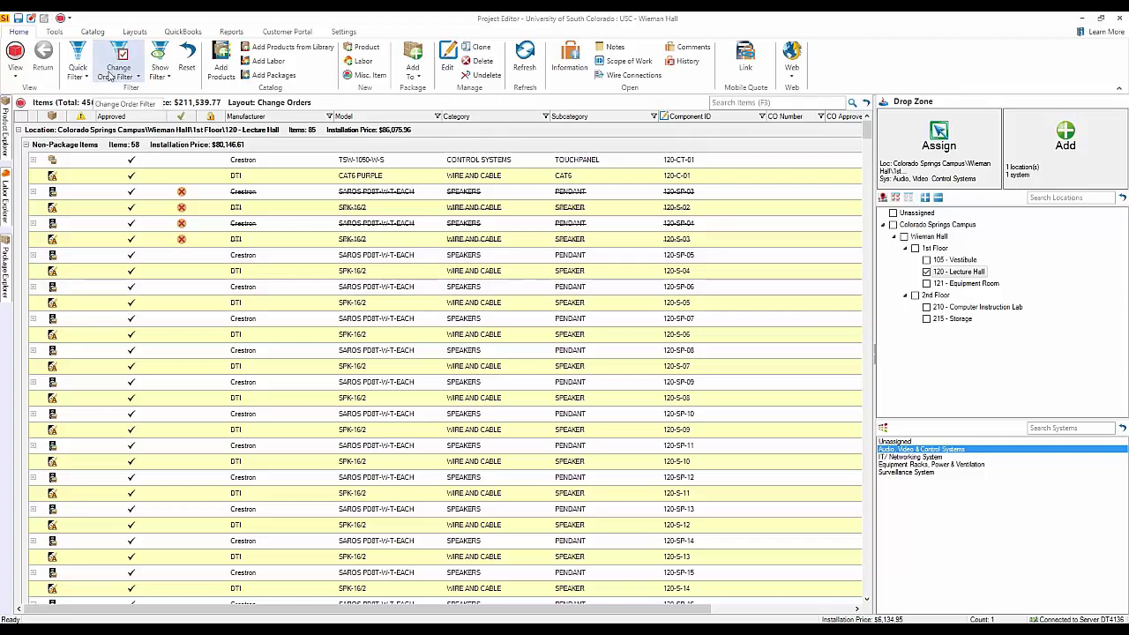
pyautogui.click(130, 72)
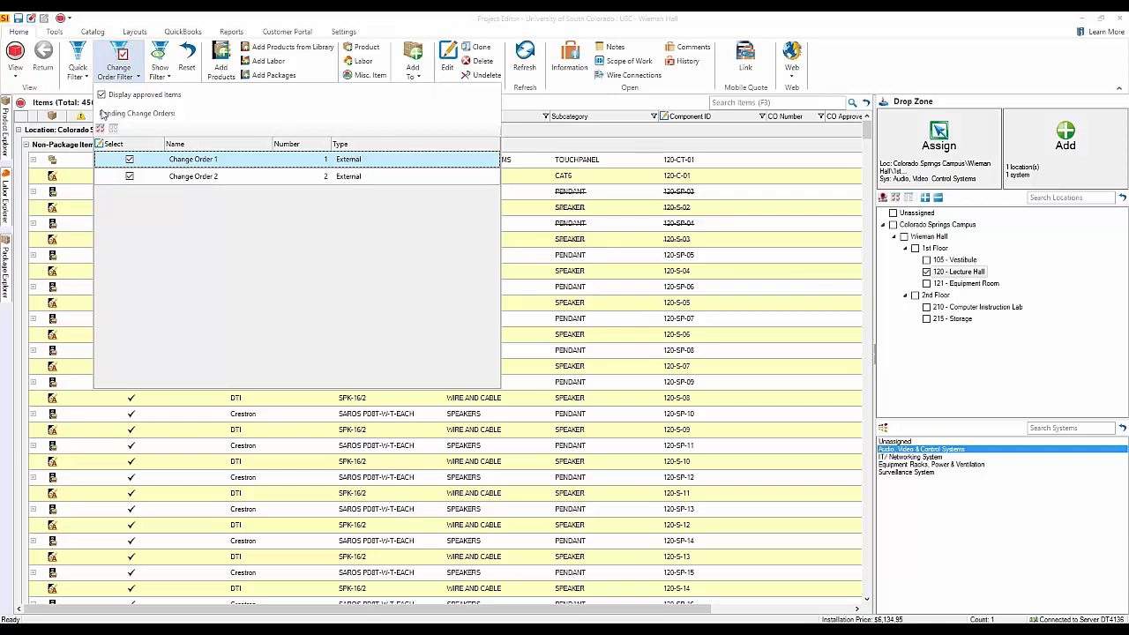
pyautogui.click(102, 95)
pyautogui.click(129, 177)
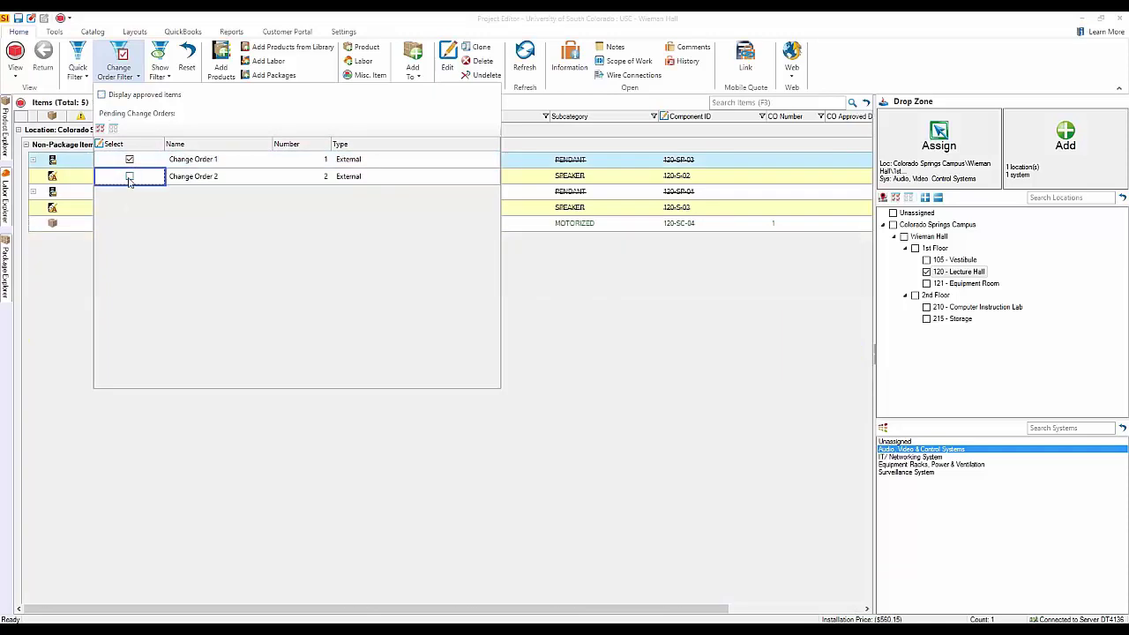
pyautogui.click(700, 338)
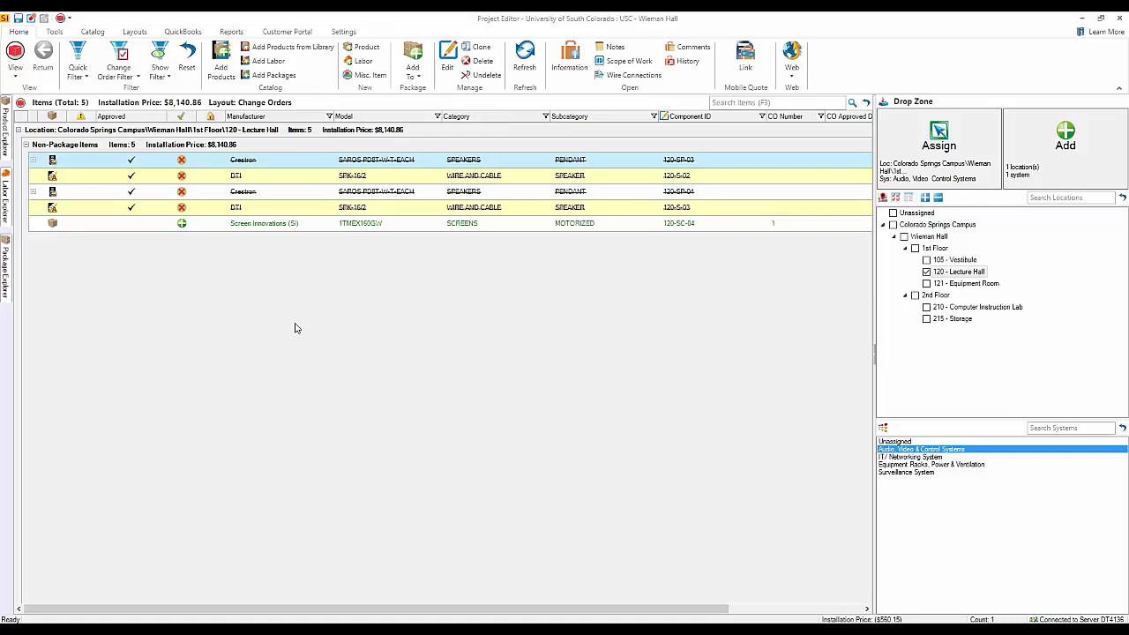
pyautogui.click(117, 74)
pyautogui.click(130, 177)
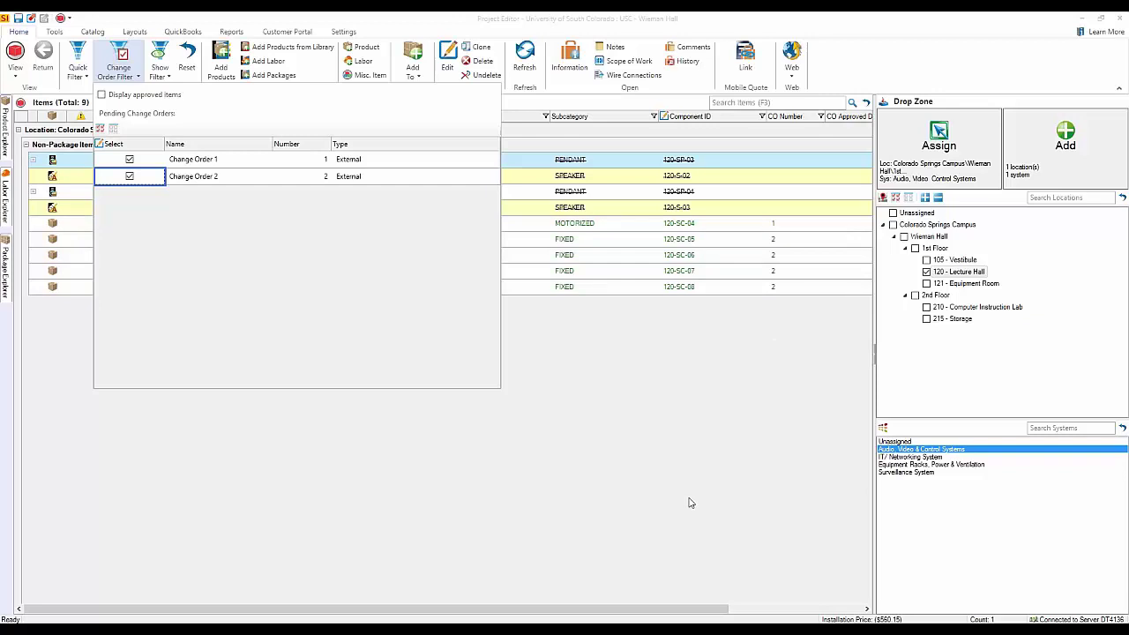
pyautogui.click(670, 616)
pyautogui.moveTo(670, 616); pyautogui.dragTo(807, 615)
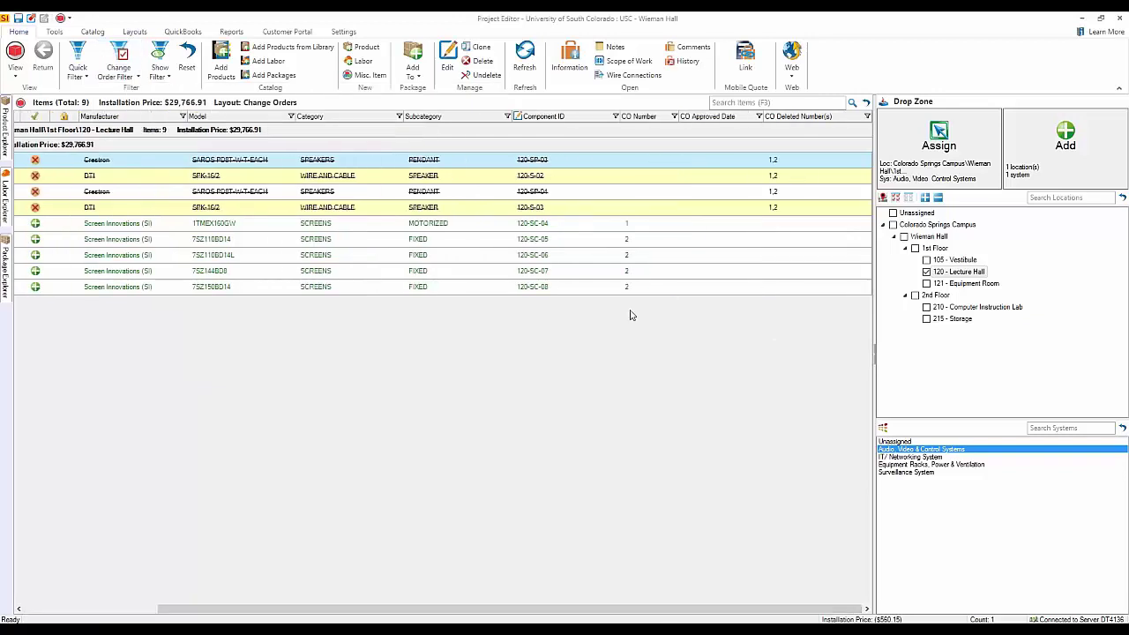
pyautogui.moveTo(511, 609); pyautogui.dragTo(371, 609)
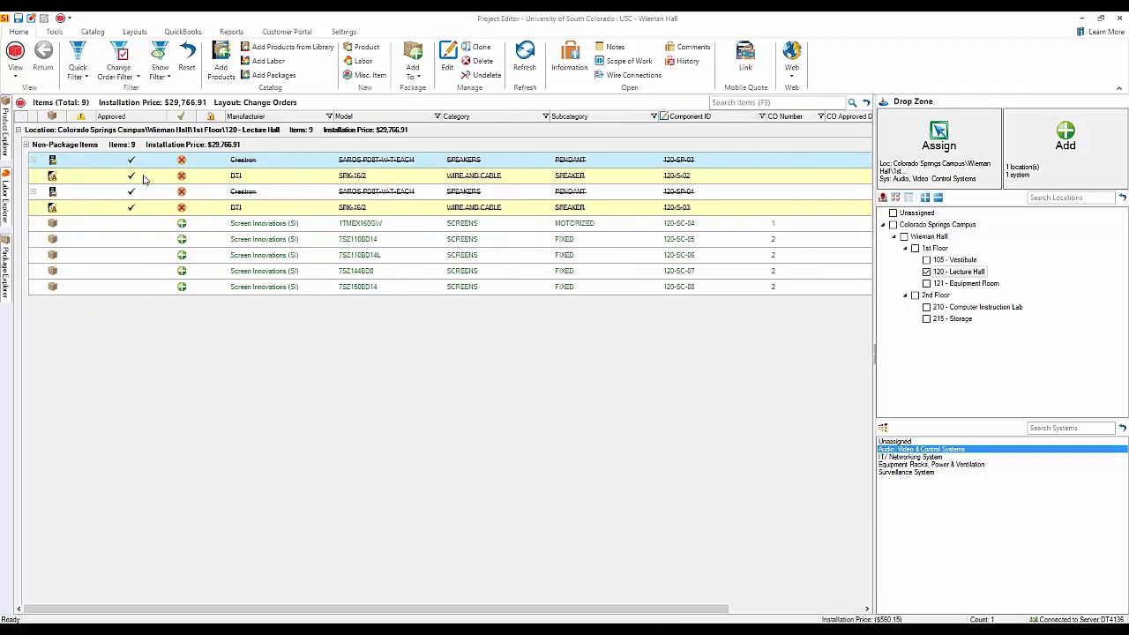
pyautogui.click(122, 72)
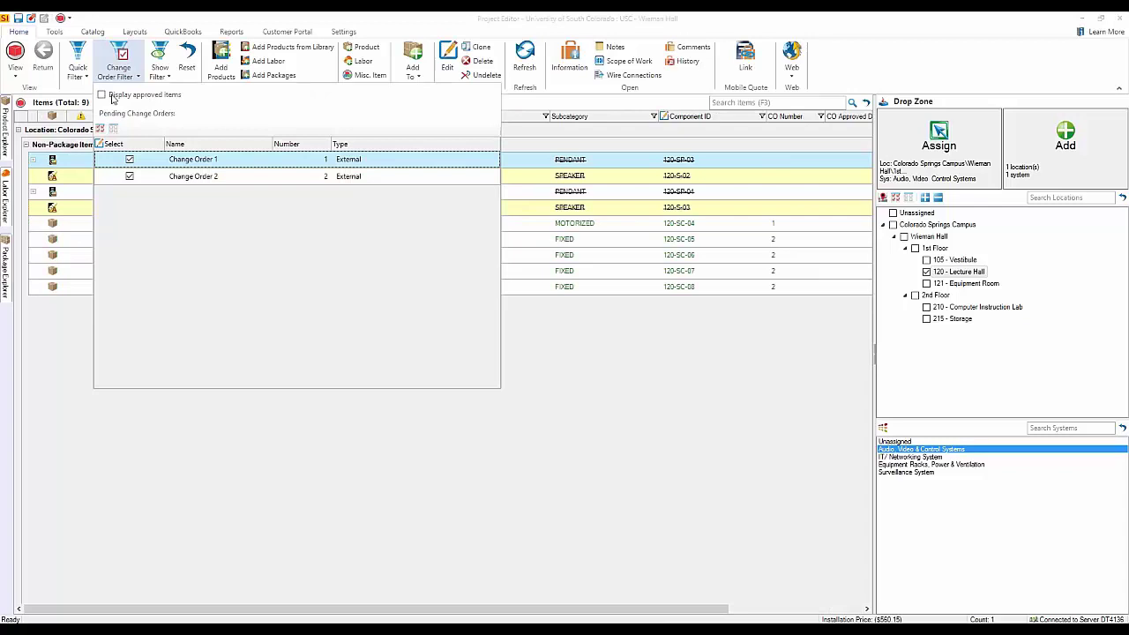
pyautogui.click(101, 95)
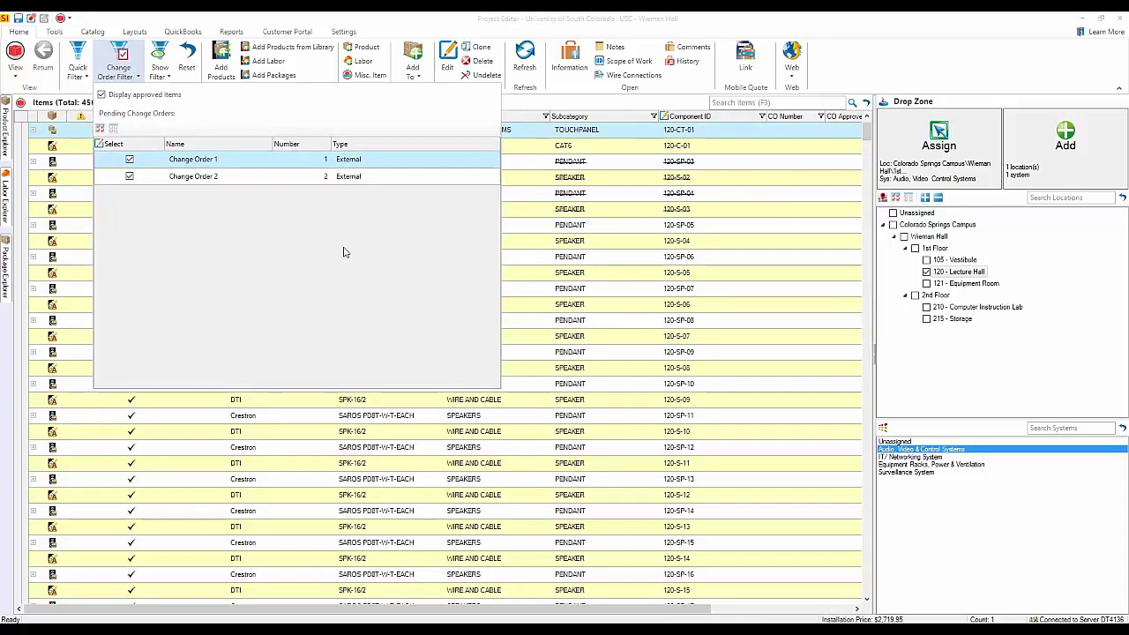
pyautogui.click(386, 31)
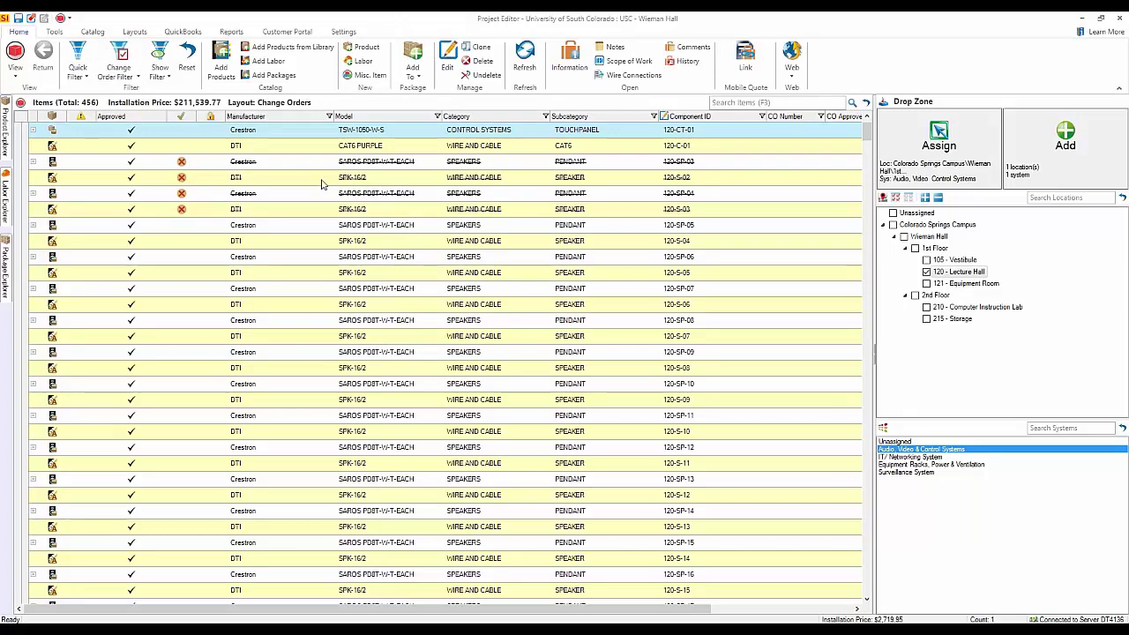
pyautogui.click(345, 32)
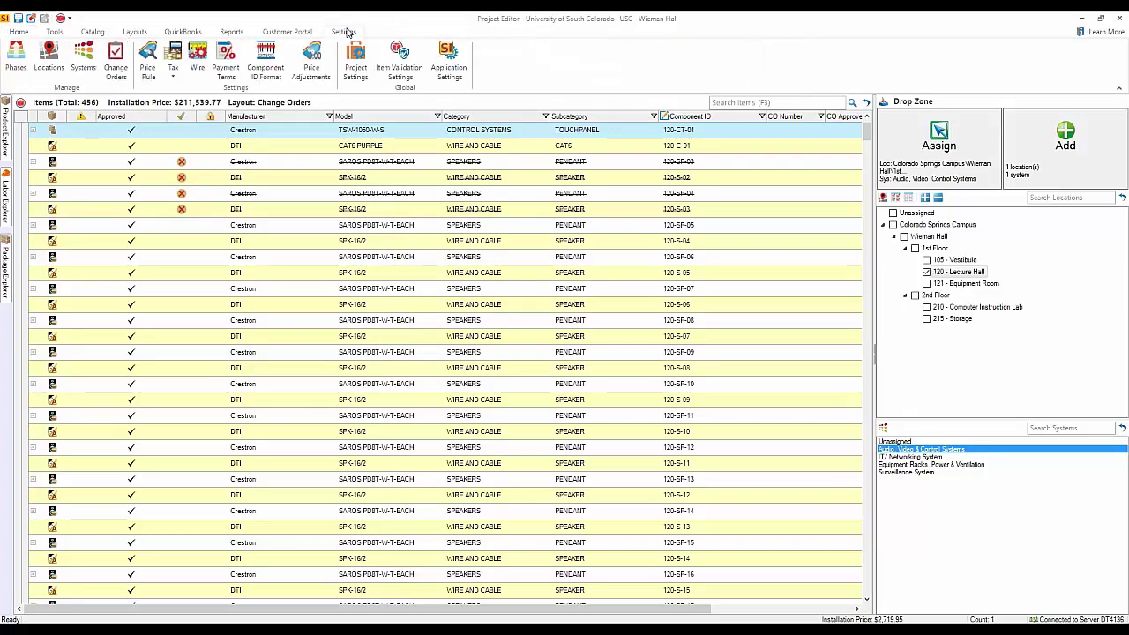
pyautogui.click(115, 69)
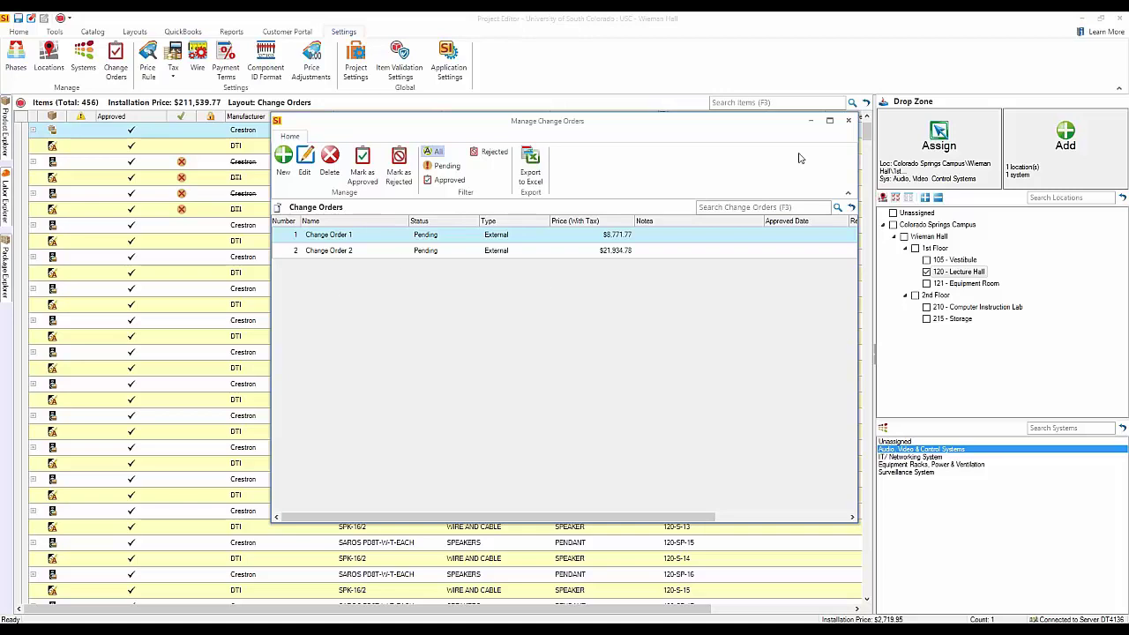
pyautogui.click(849, 121)
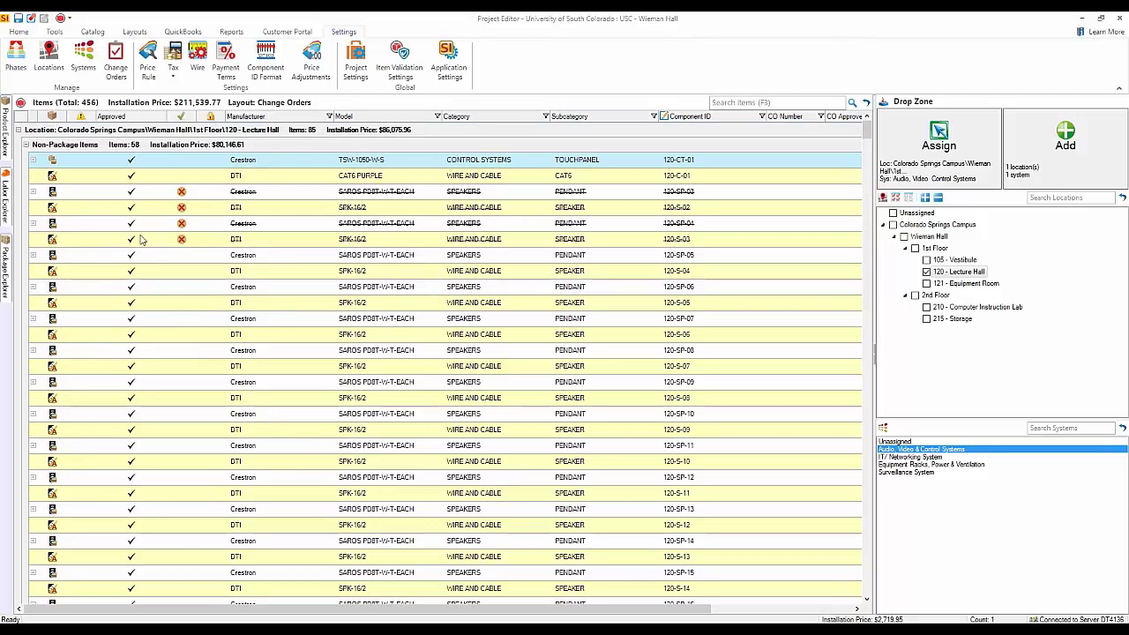
pyautogui.click(21, 31)
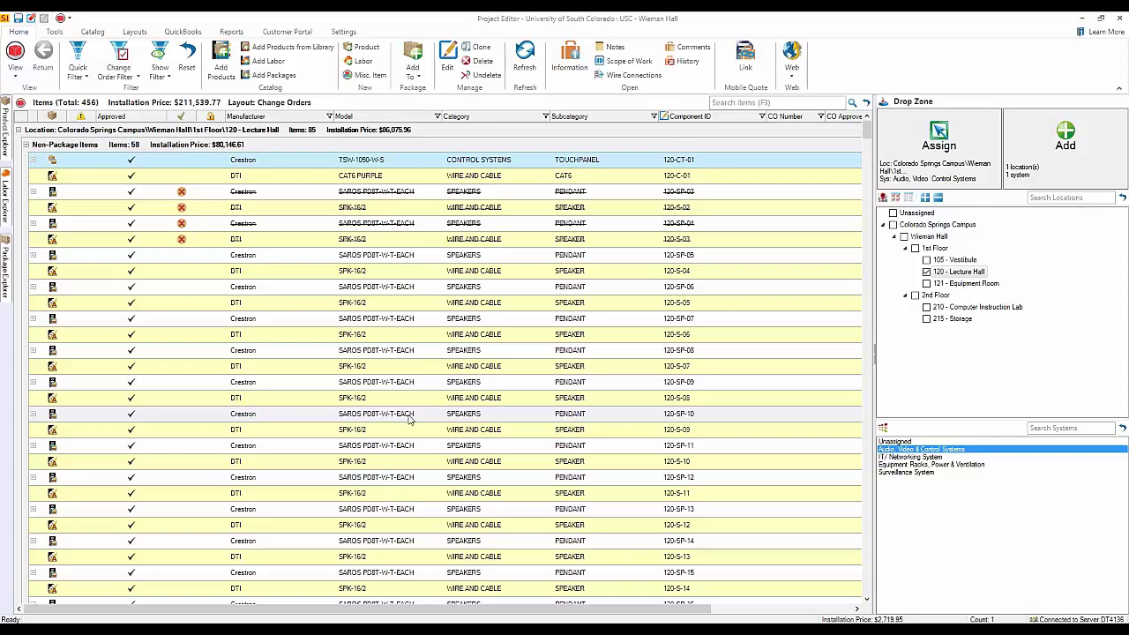
pyautogui.click(267, 192)
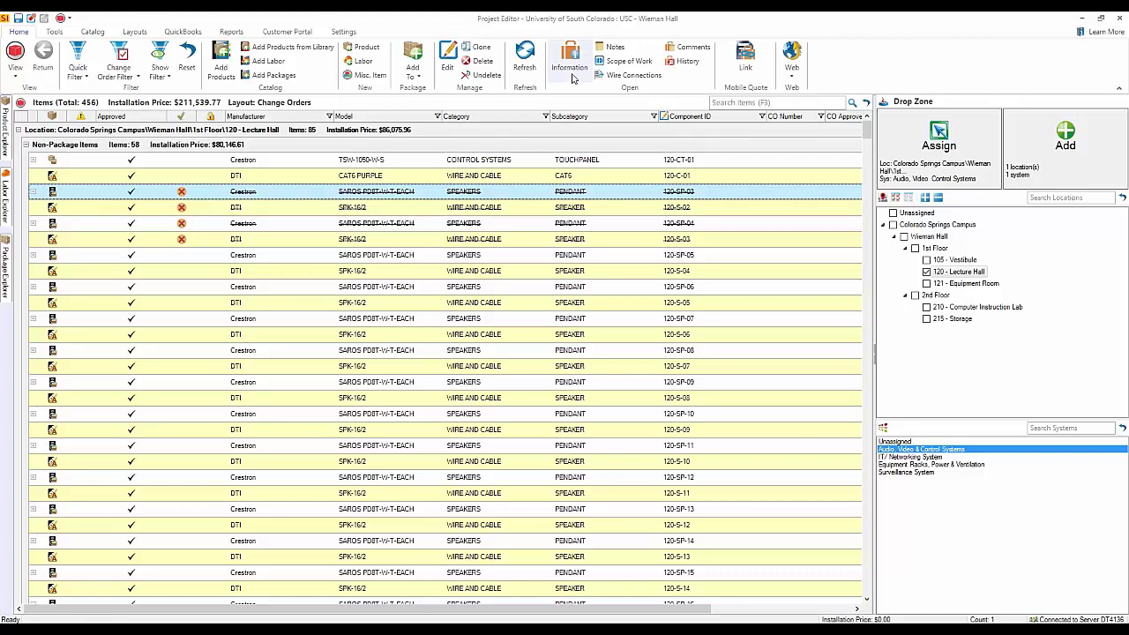
# Review the Change Order 1 and main Project scope of work documents without changing them
pyautogui.click(627, 61)
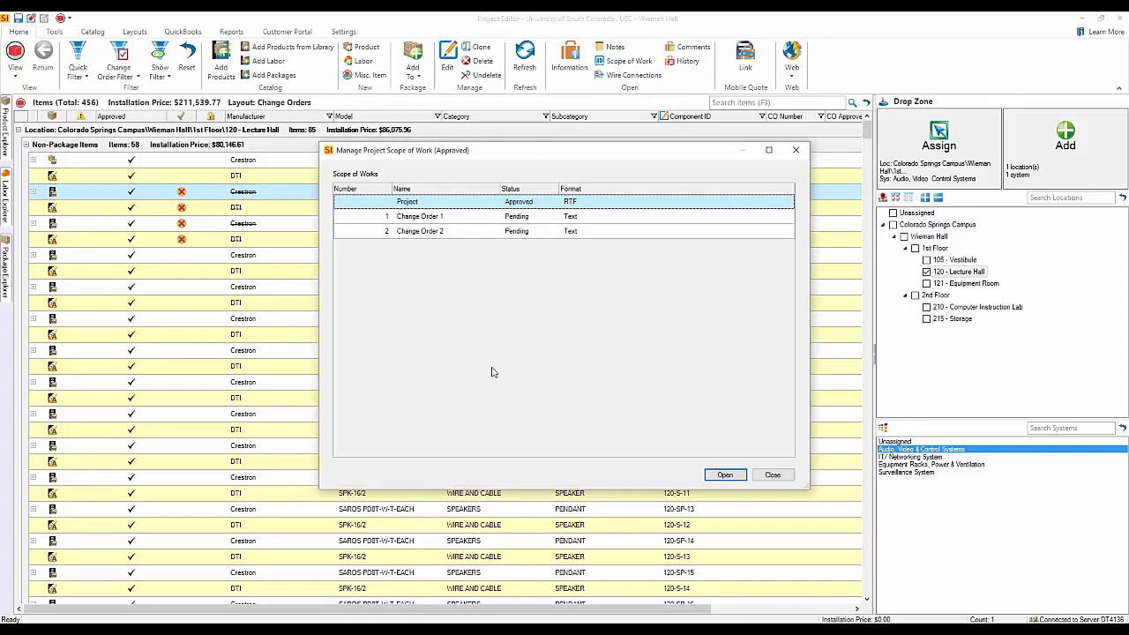
pyautogui.click(430, 218)
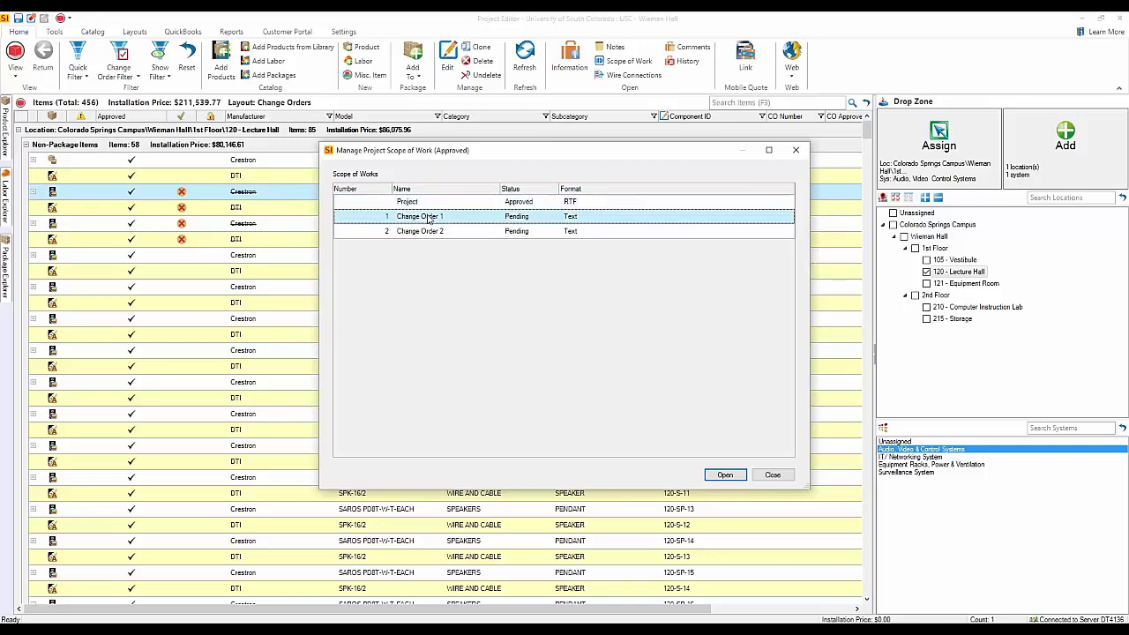
pyautogui.click(436, 232)
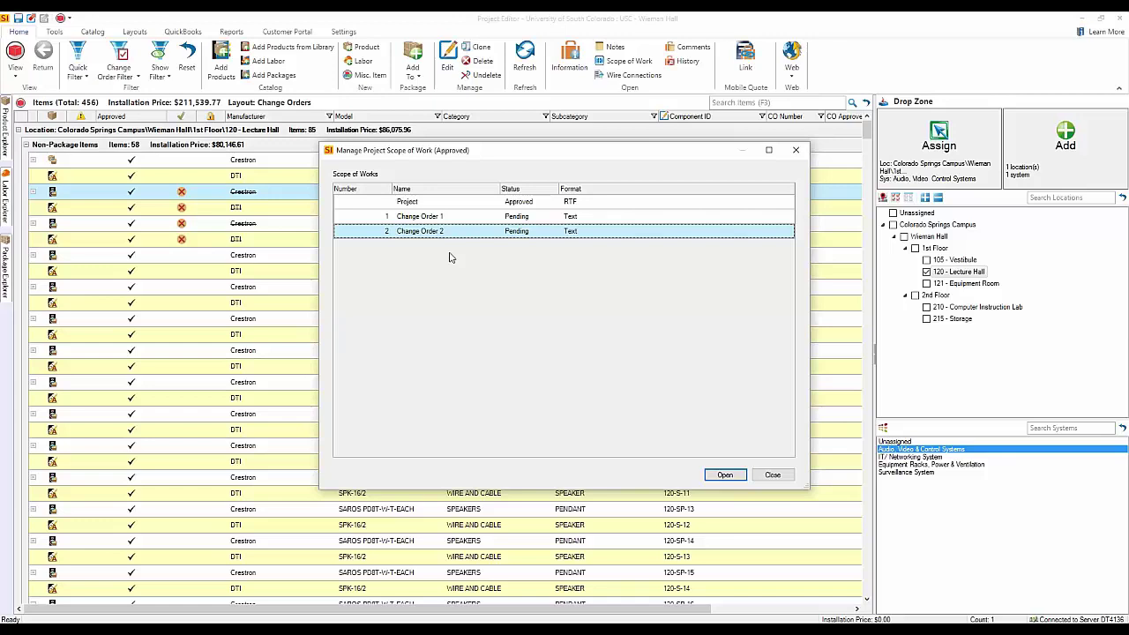
pyautogui.click(422, 218)
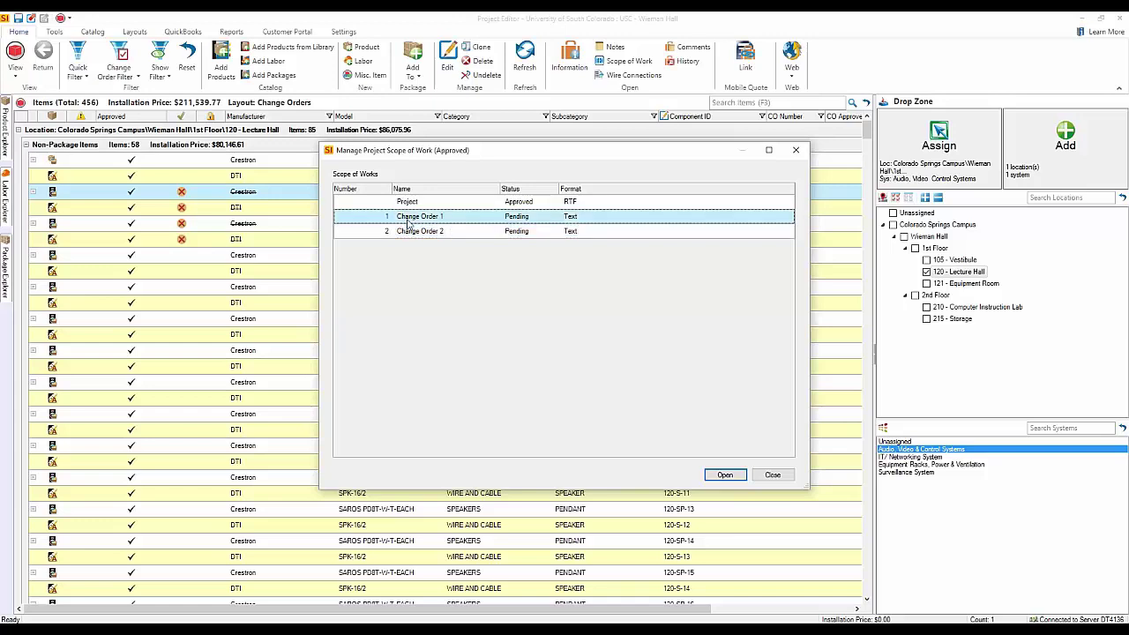
pyautogui.click(724, 477)
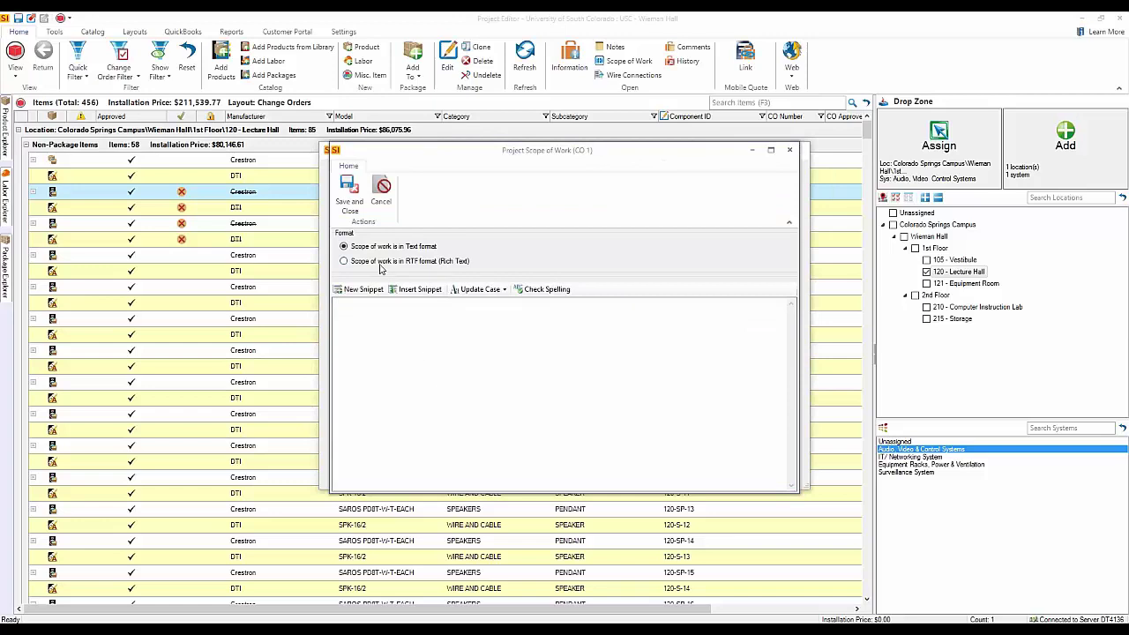
pyautogui.click(790, 150)
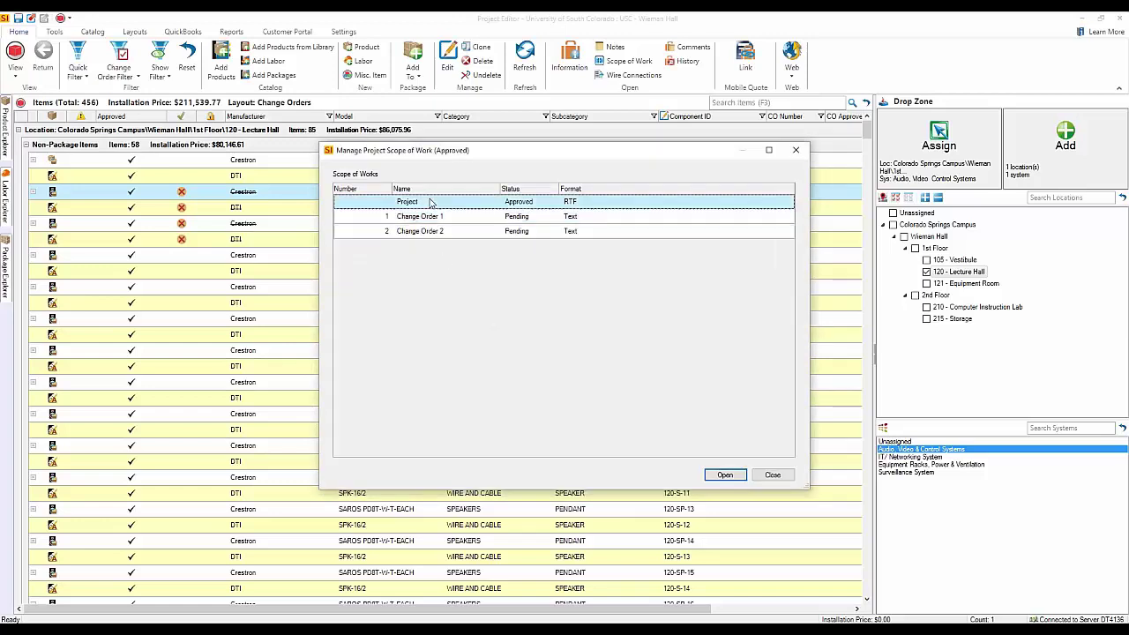
pyautogui.click(725, 475)
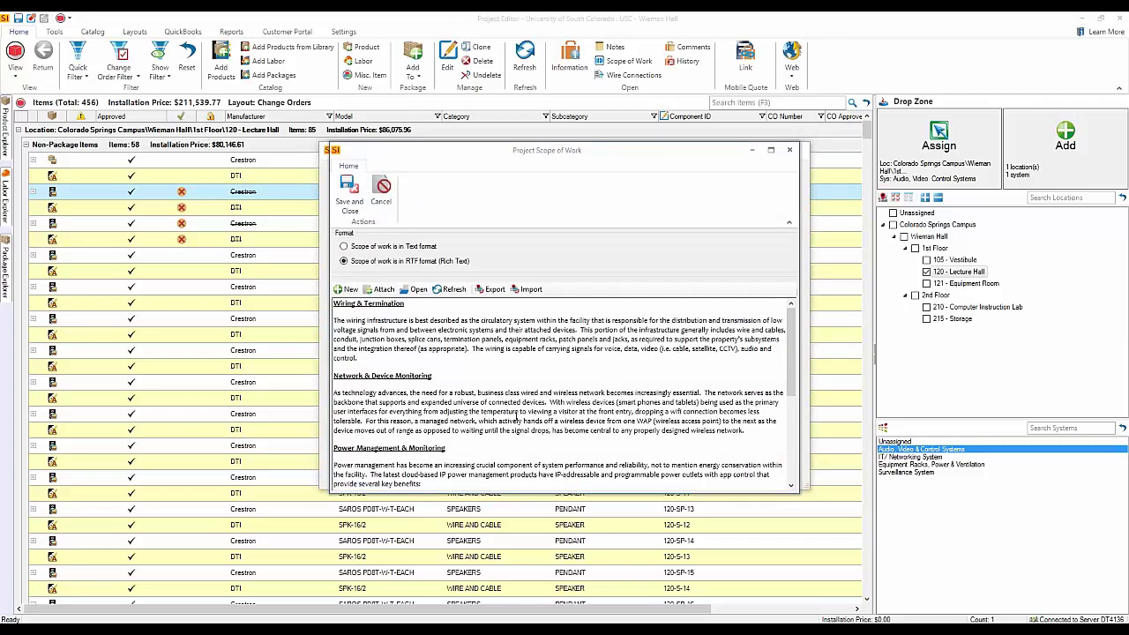
pyautogui.click(790, 150)
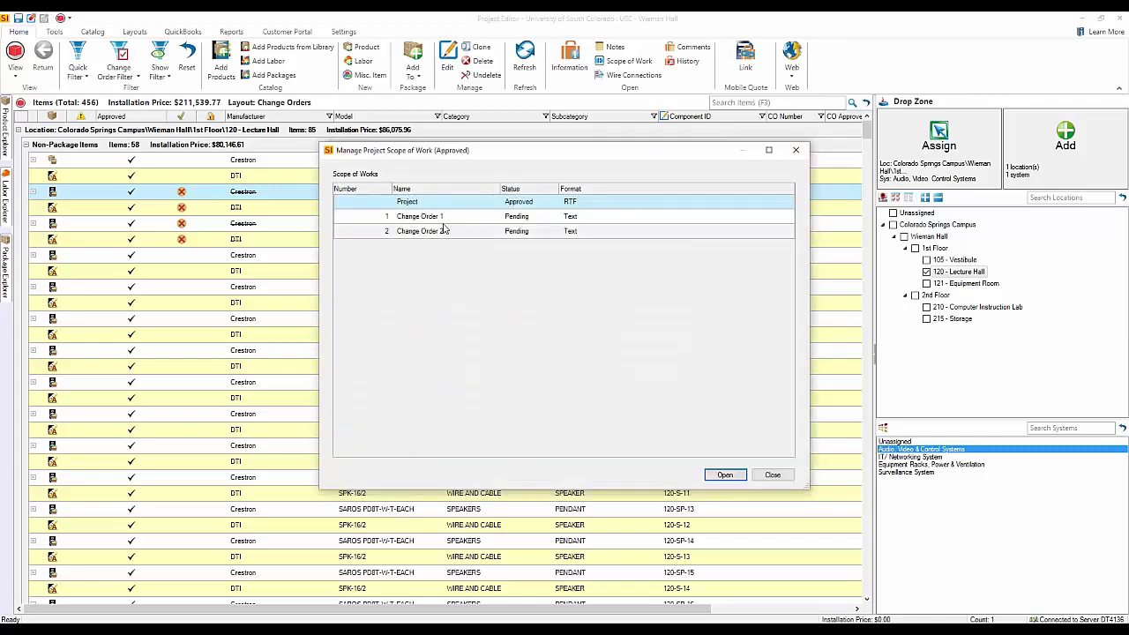
# Close the scope of work list and show the Settings ribbon commands
pyautogui.click(773, 477)
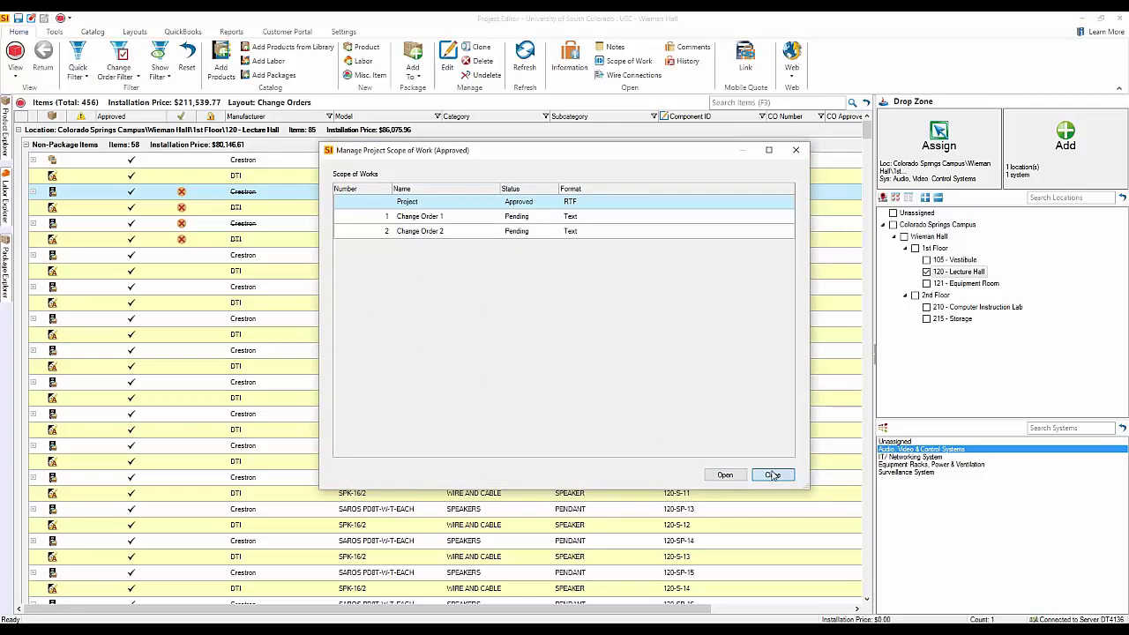
pyautogui.click(772, 476)
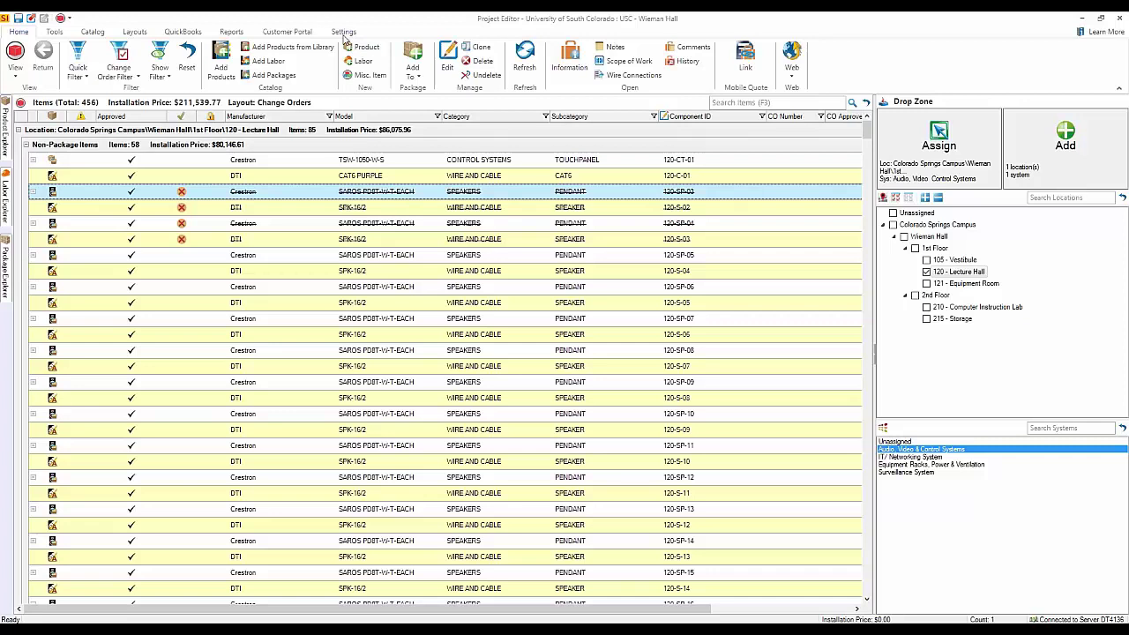
pyautogui.click(344, 32)
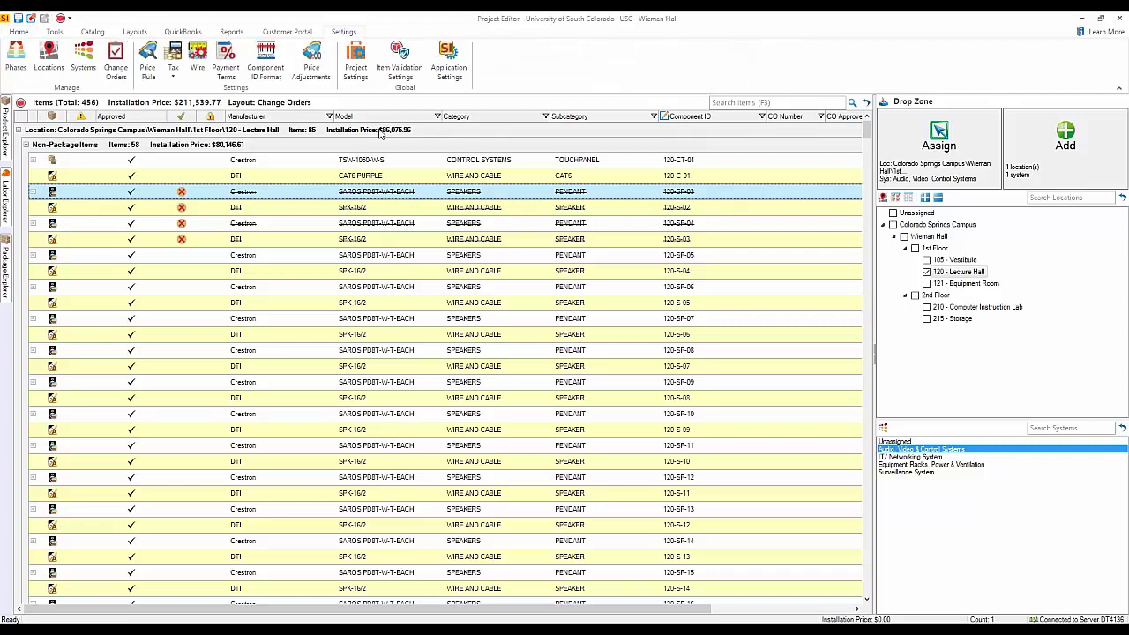
# Set the Misc. Parts price adjustment to 0% for Change Order 1 and 10% for Change Order 2
pyautogui.click(310, 67)
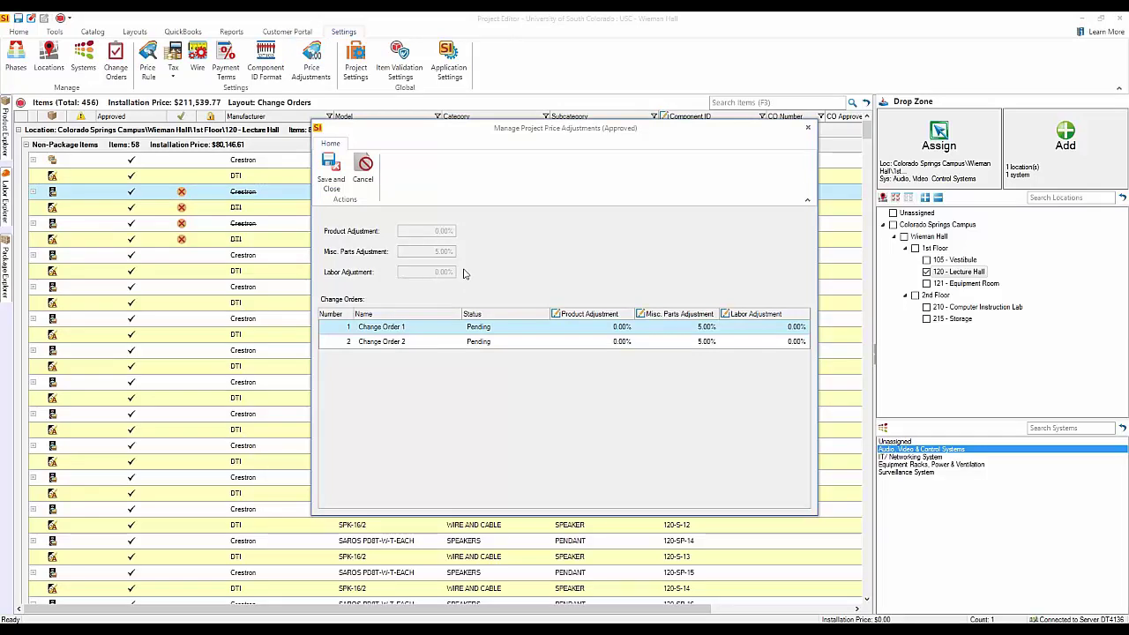
pyautogui.click(697, 327)
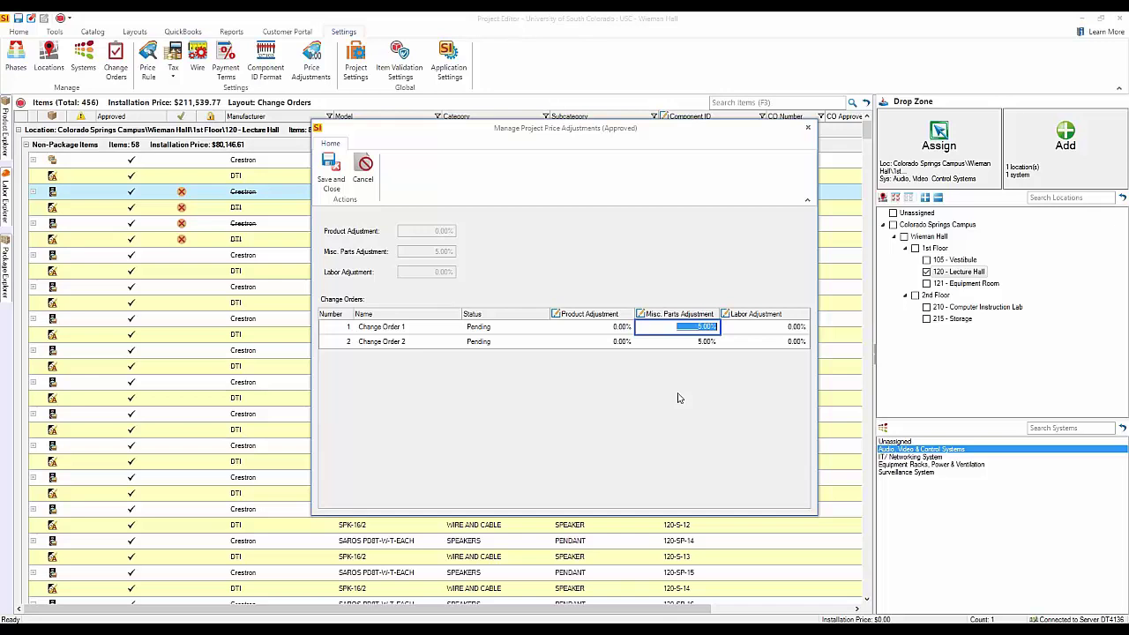
pyautogui.write('0')
pyautogui.press('Tab')
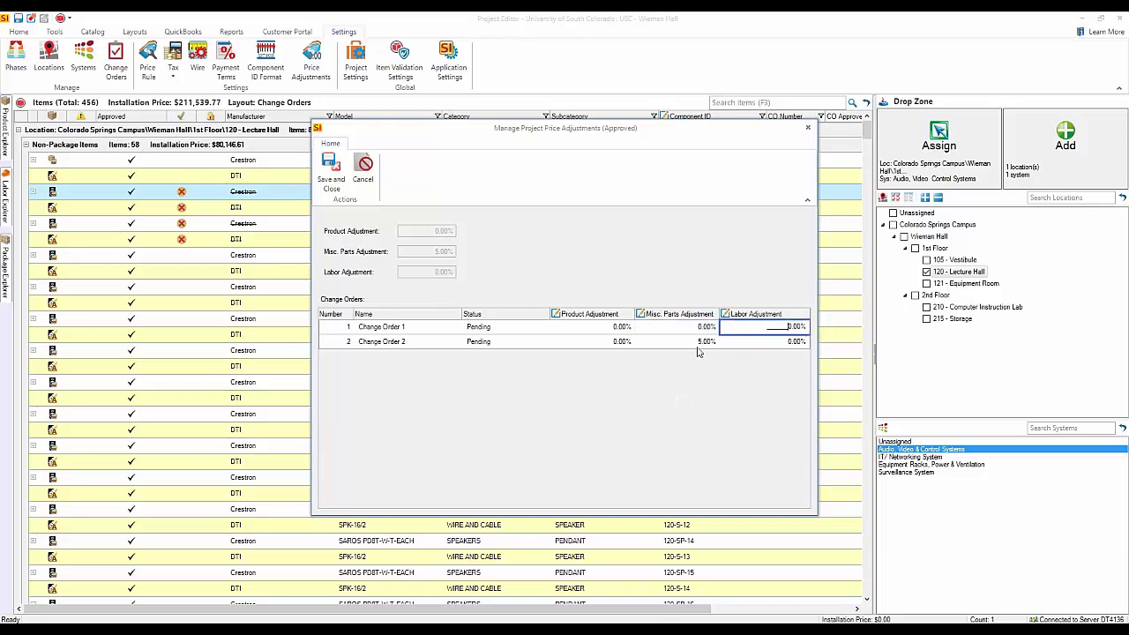
pyautogui.click(691, 343)
pyautogui.write('10__%')
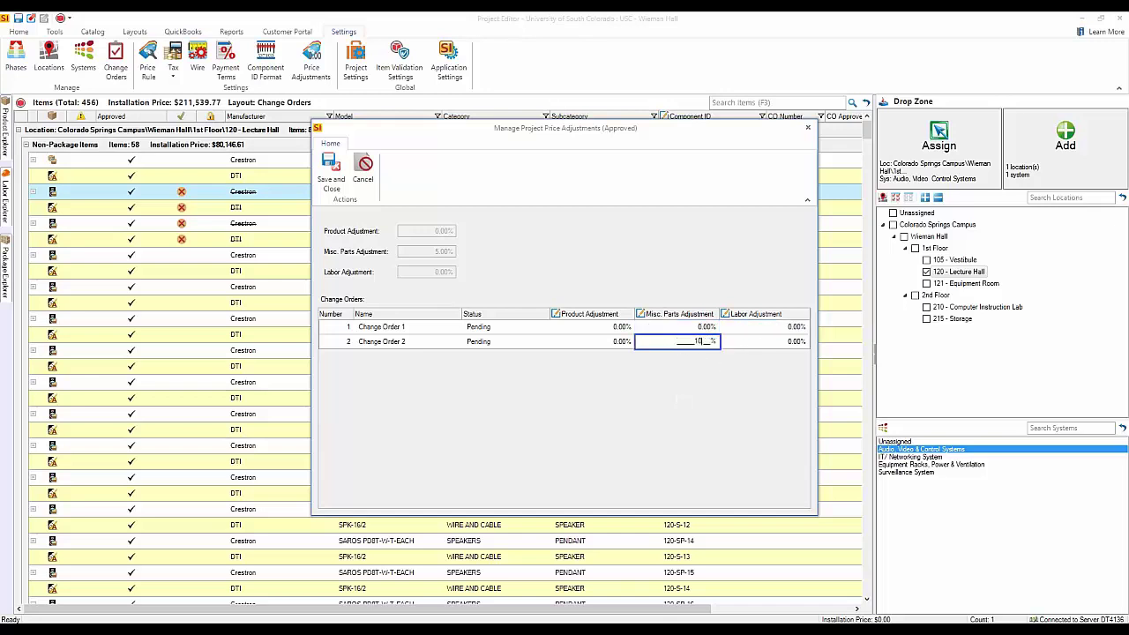
pyautogui.press('Tab')
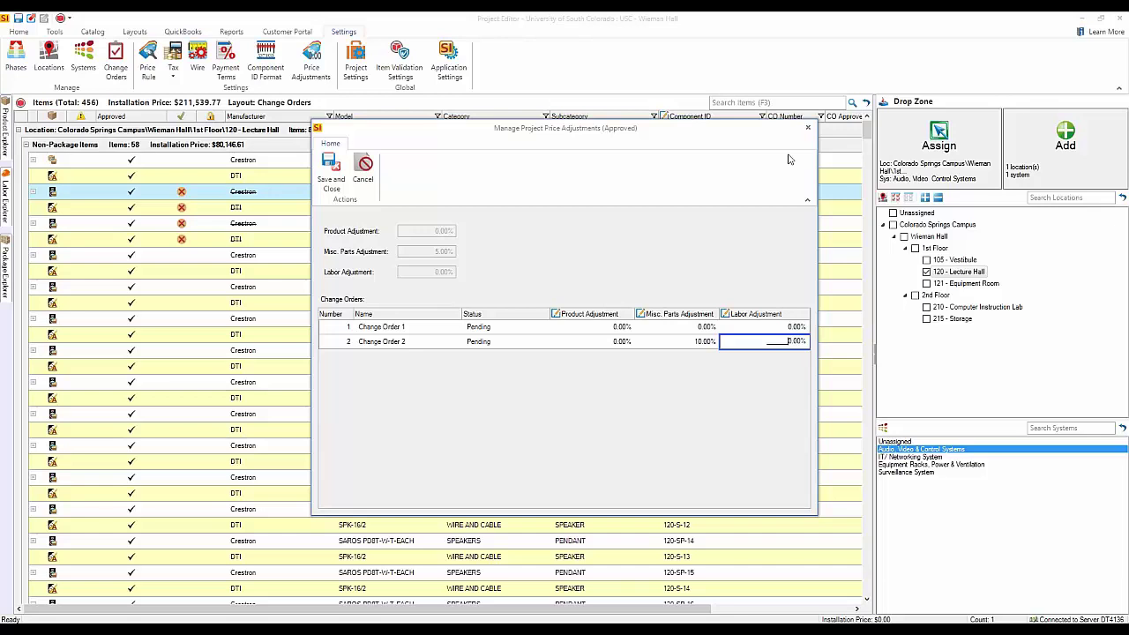
pyautogui.click(807, 128)
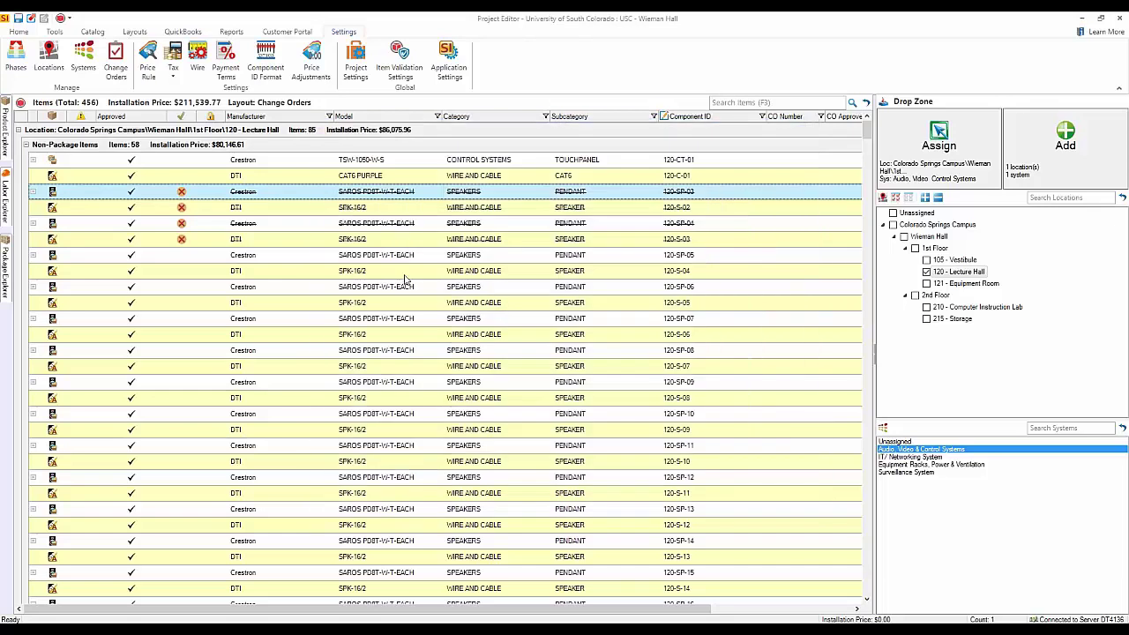
pyautogui.click(173, 72)
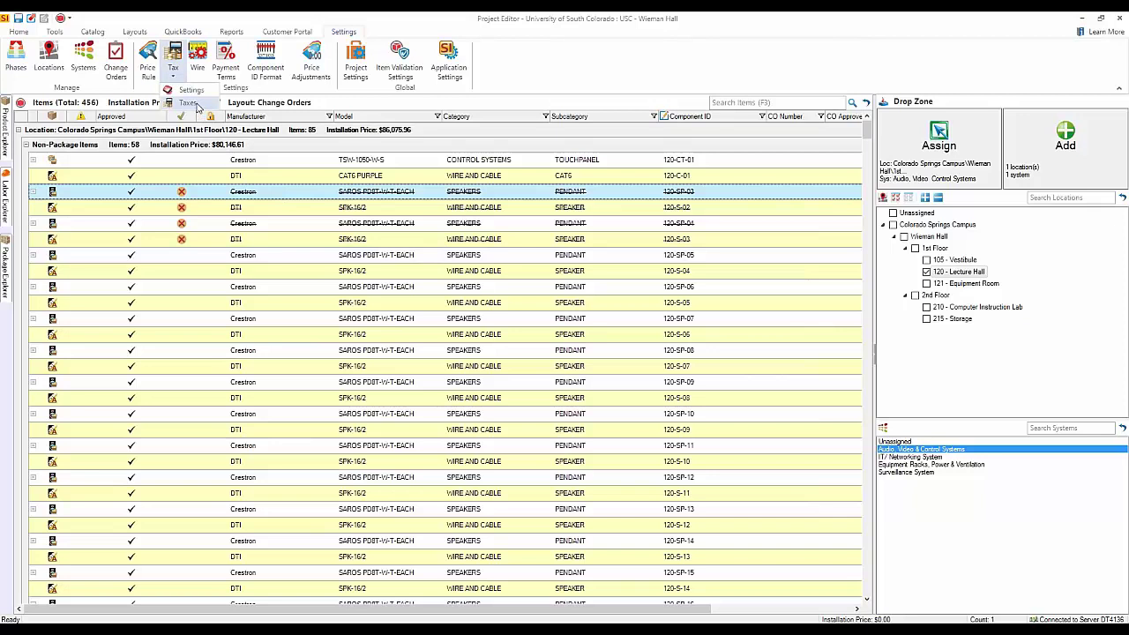
pyautogui.click(189, 104)
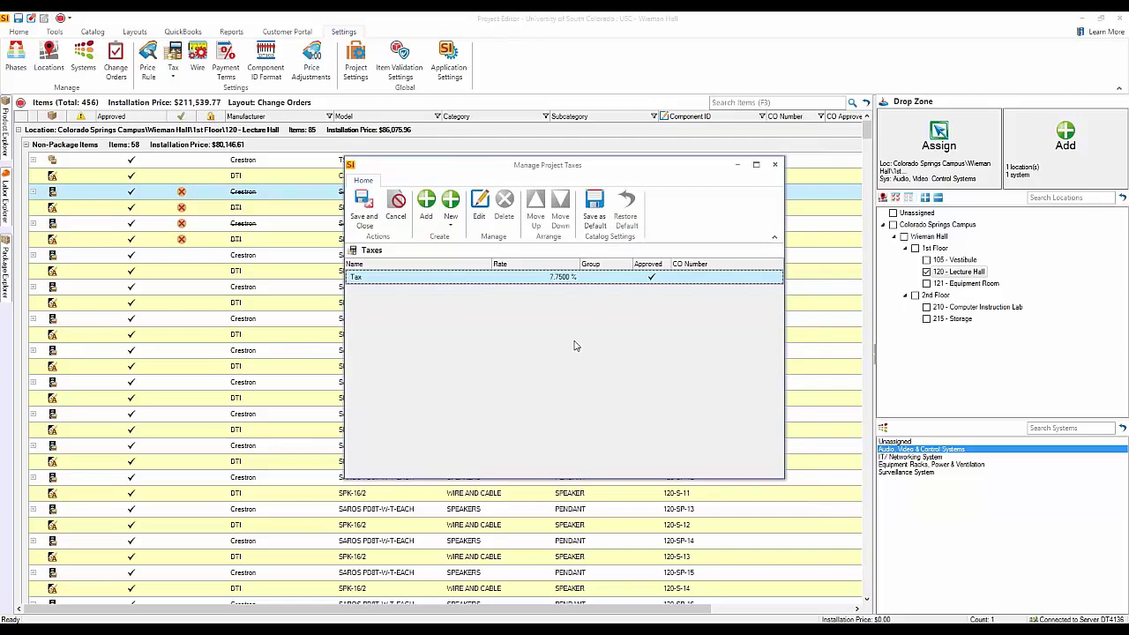
pyautogui.click(775, 165)
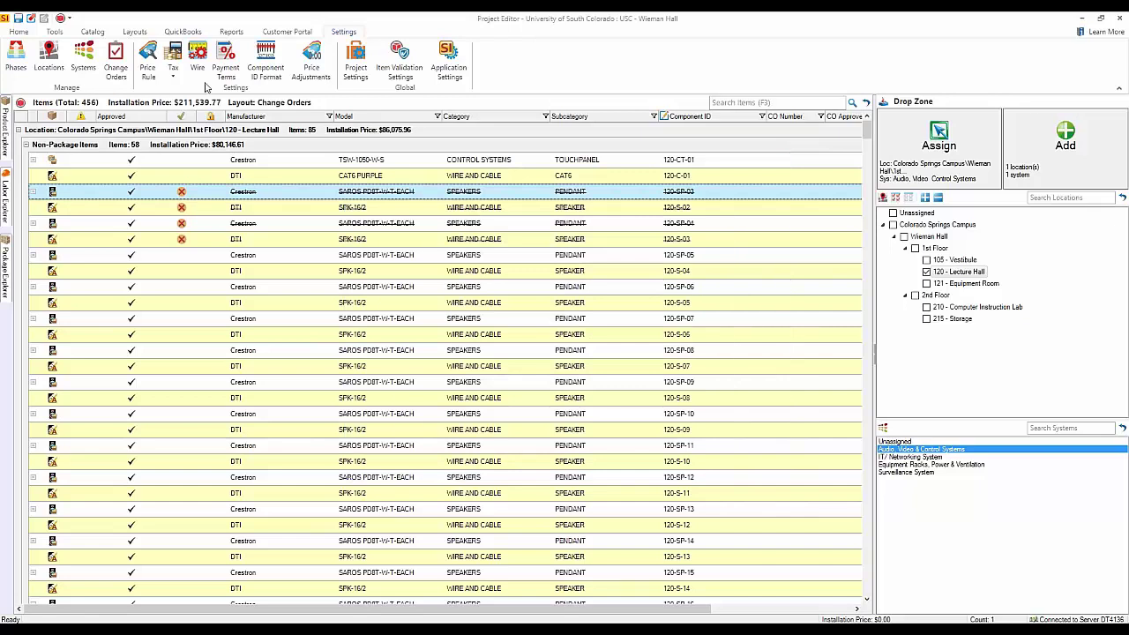
pyautogui.click(173, 72)
pyautogui.click(189, 91)
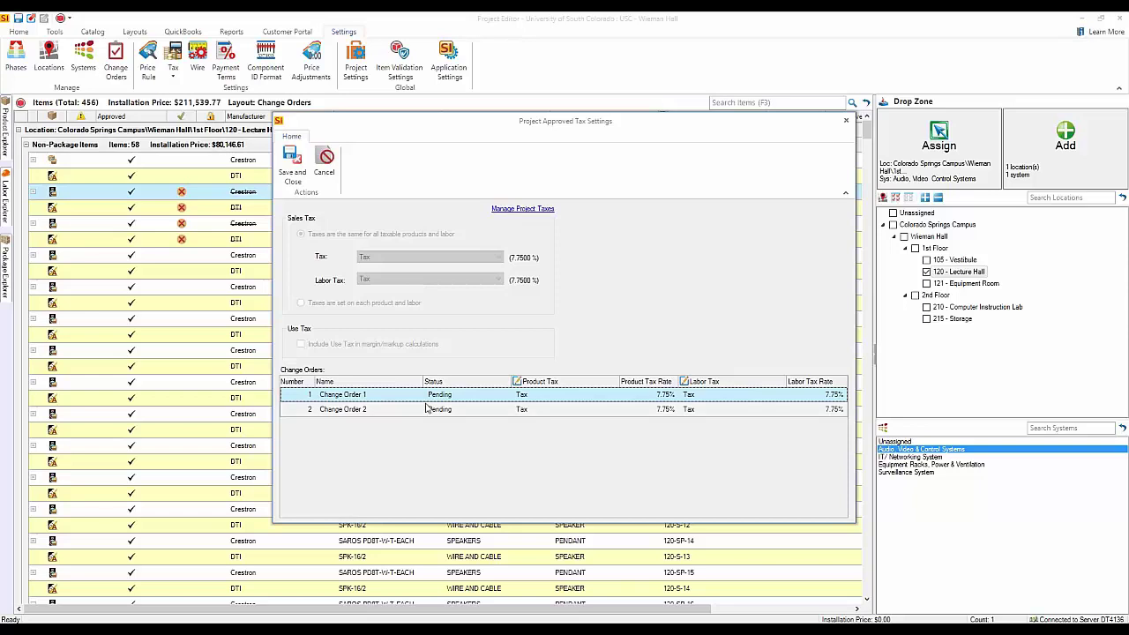
pyautogui.click(653, 410)
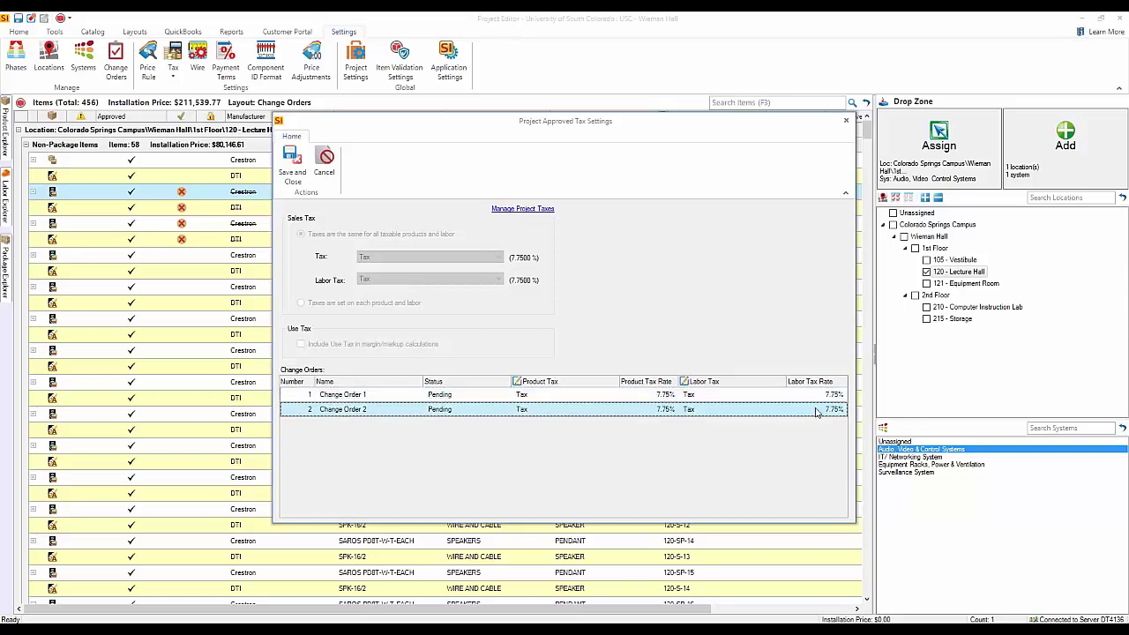
pyautogui.click(561, 415)
pyautogui.click(563, 415)
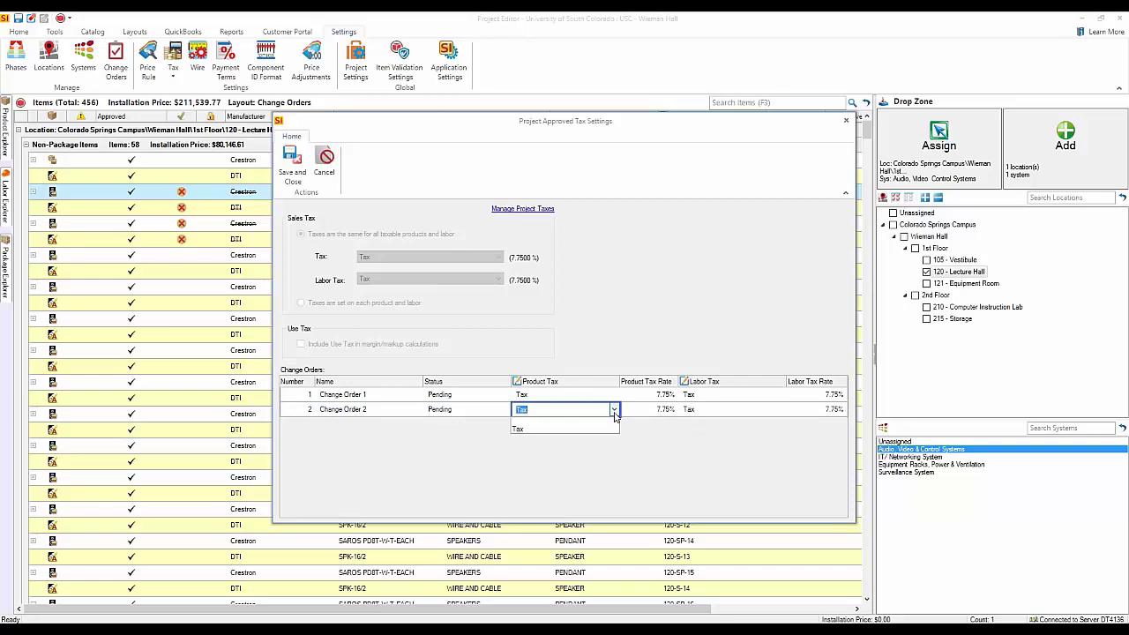
pyautogui.click(606, 476)
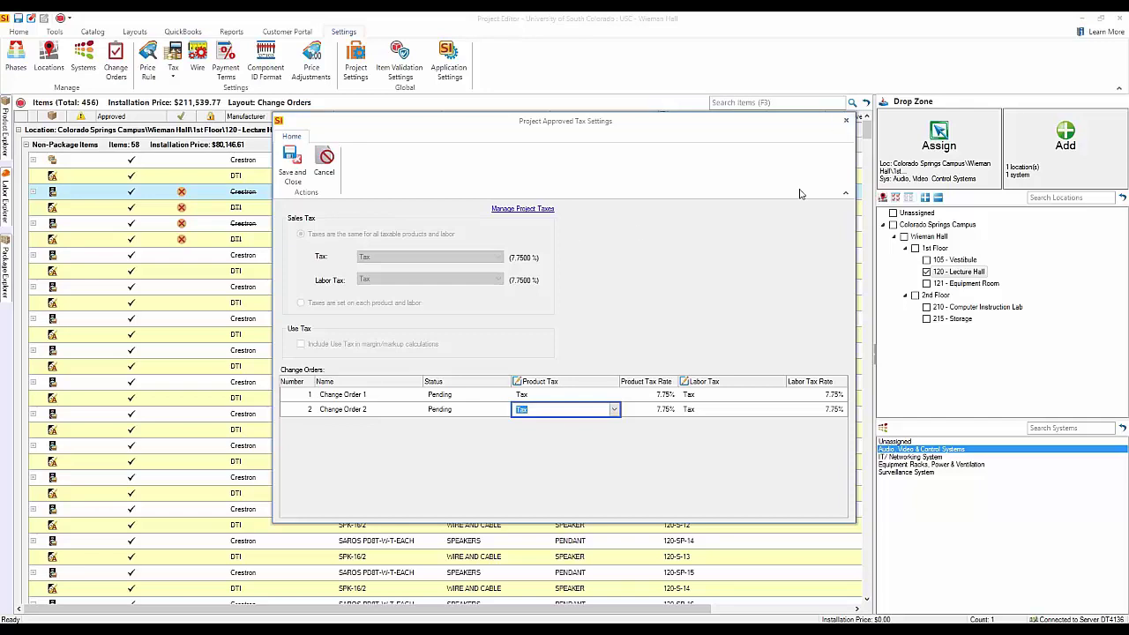
pyautogui.click(847, 122)
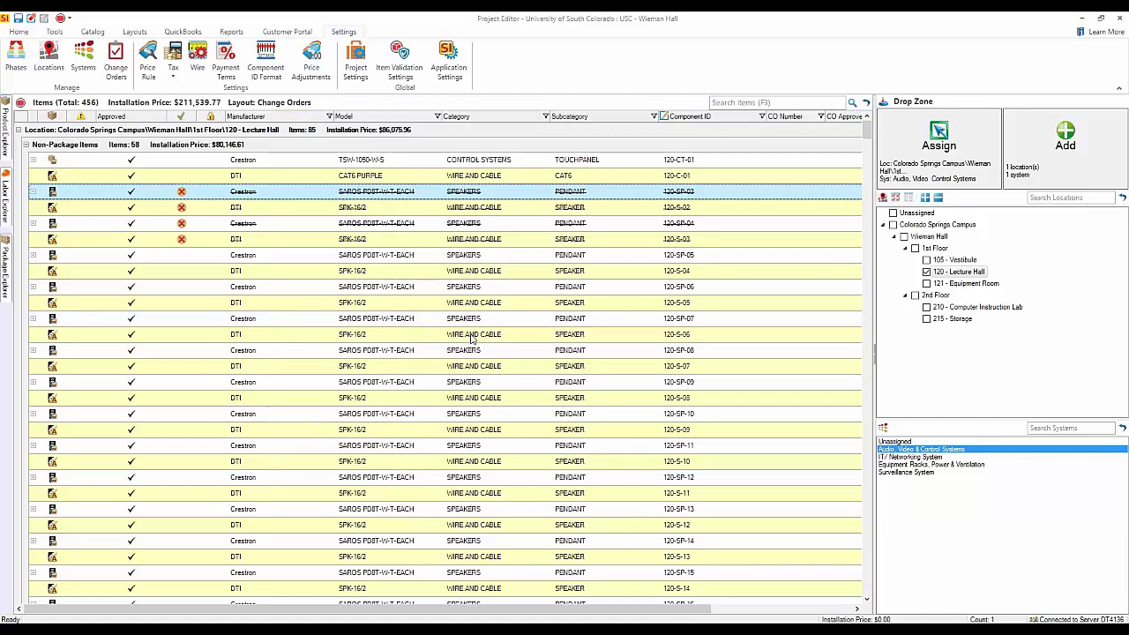
# Save the Wieman Hall project while closing the Project Editor, declining to check it in
pyautogui.click(21, 33)
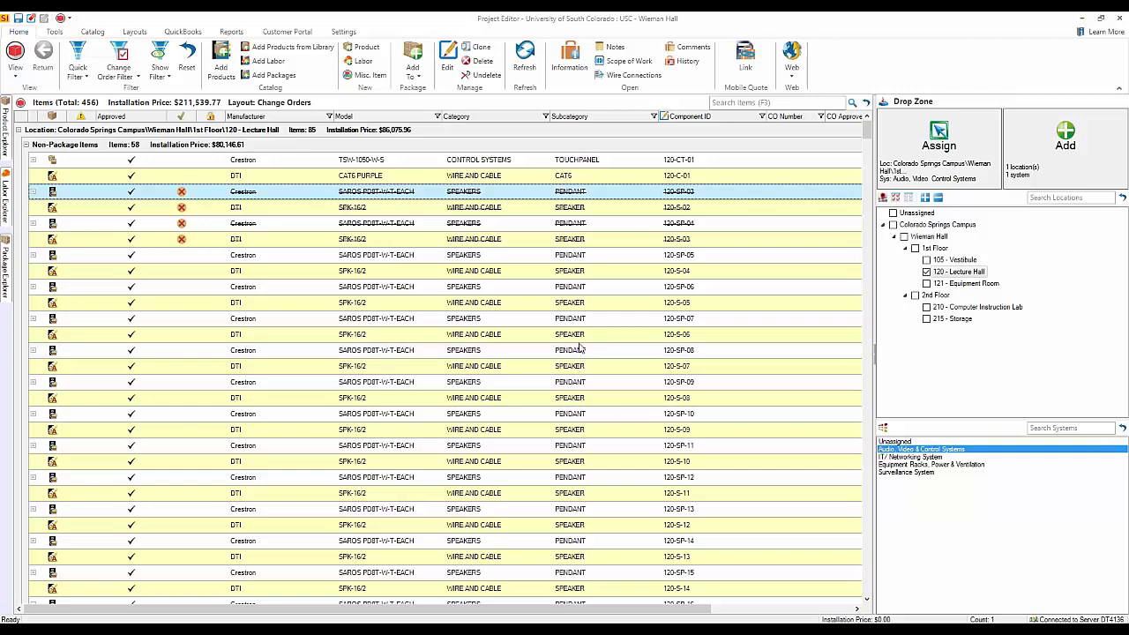
pyautogui.click(1119, 18)
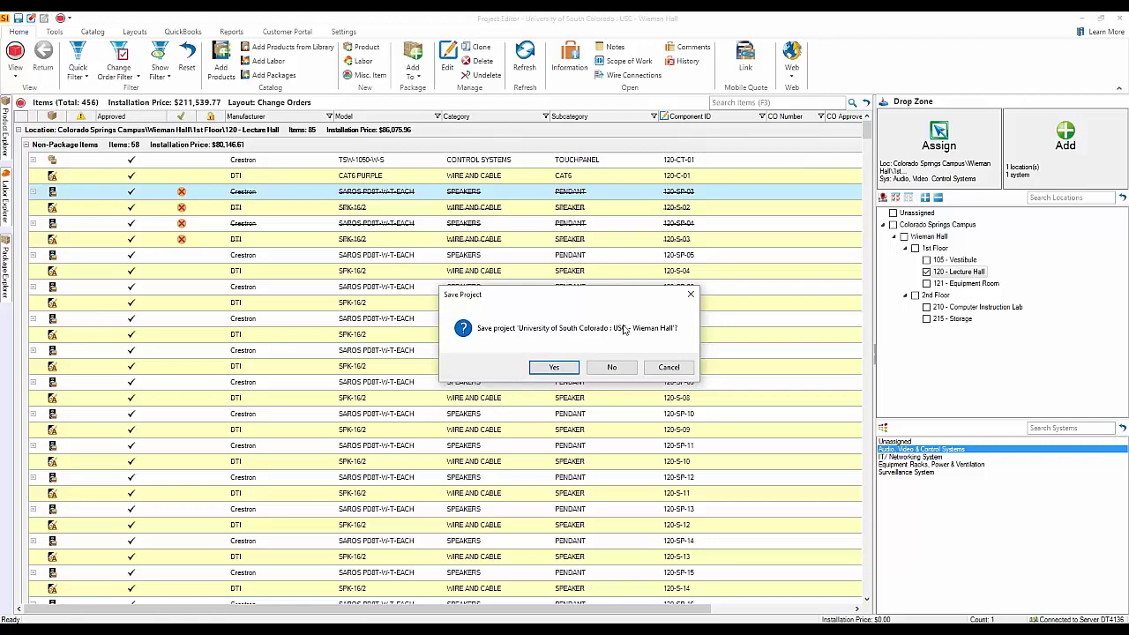
pyautogui.click(554, 368)
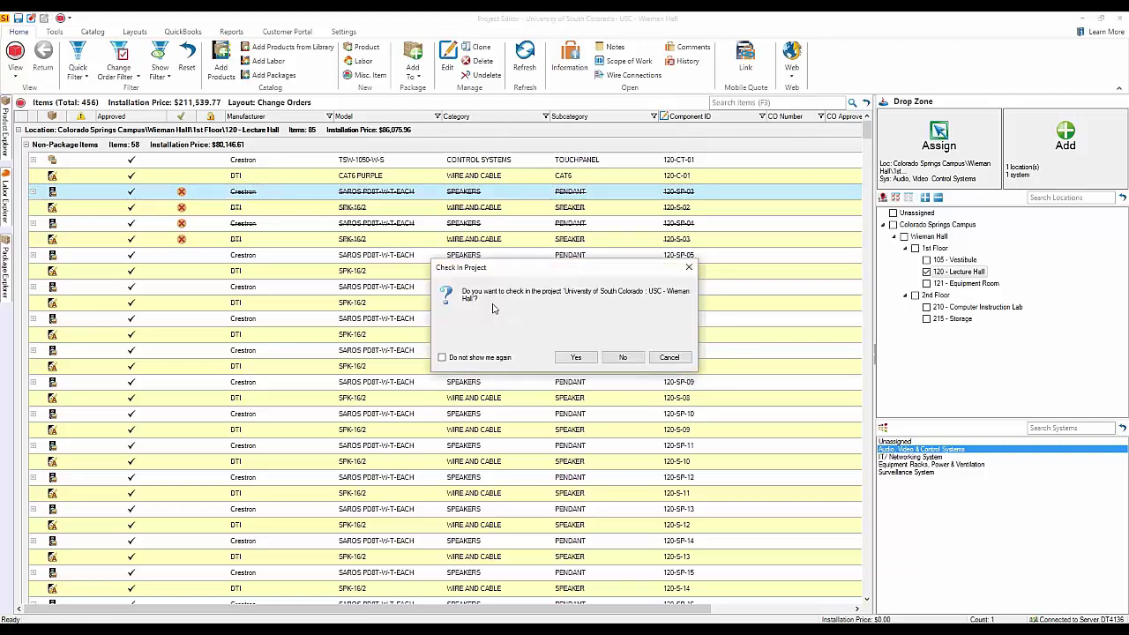
pyautogui.click(630, 363)
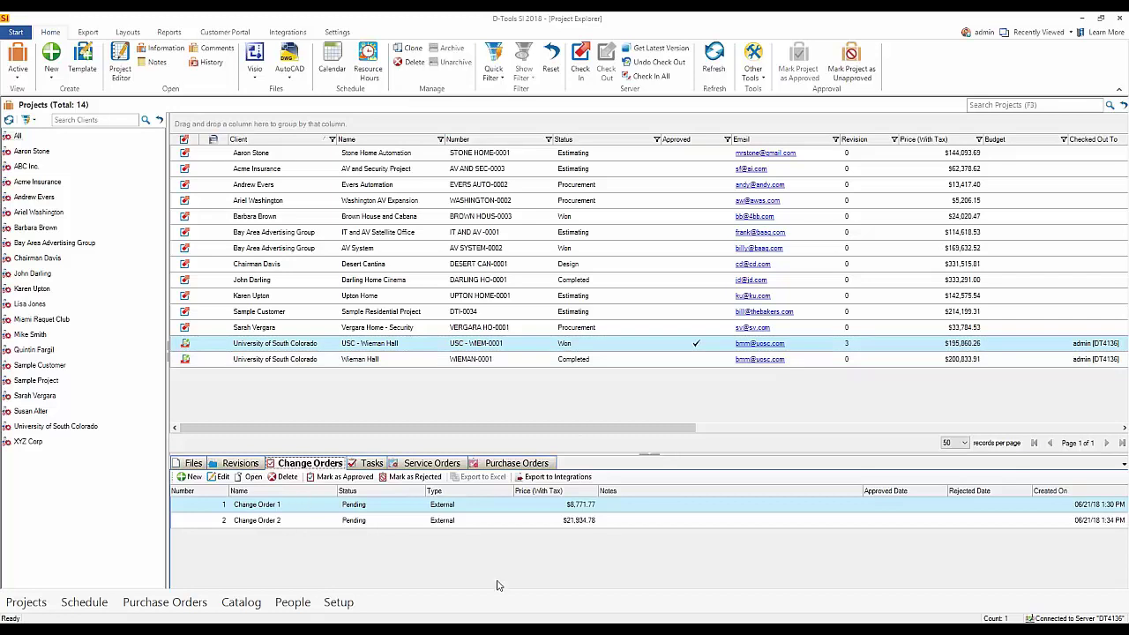
# Open Change Order 1 from the Project Explorer change order list in the Project Editor
pyautogui.click(302, 520)
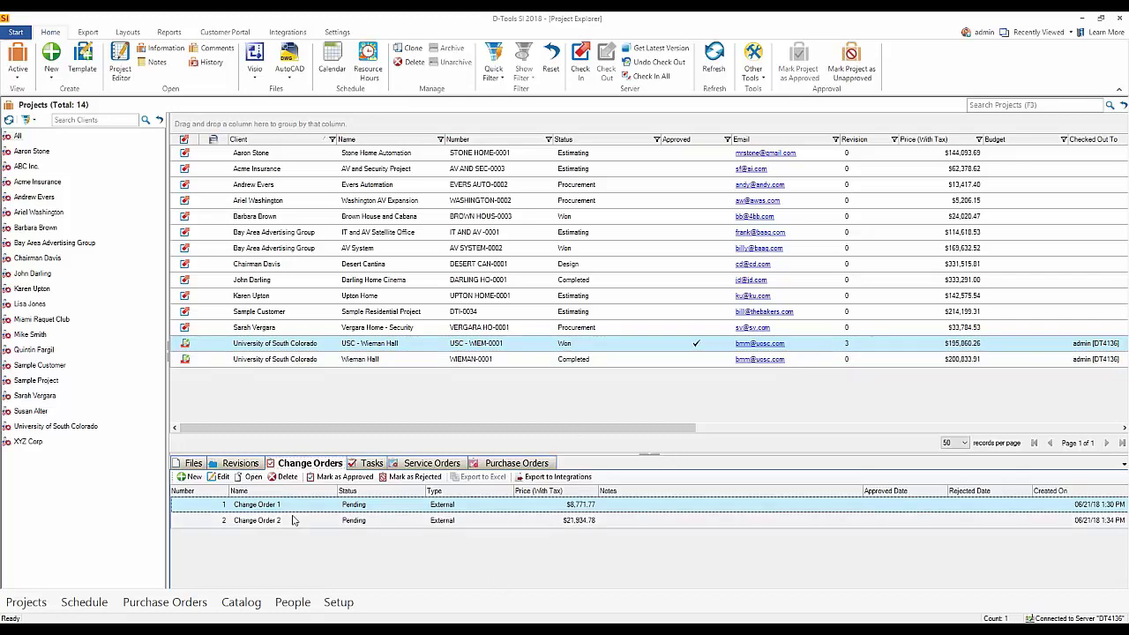
pyautogui.click(367, 506)
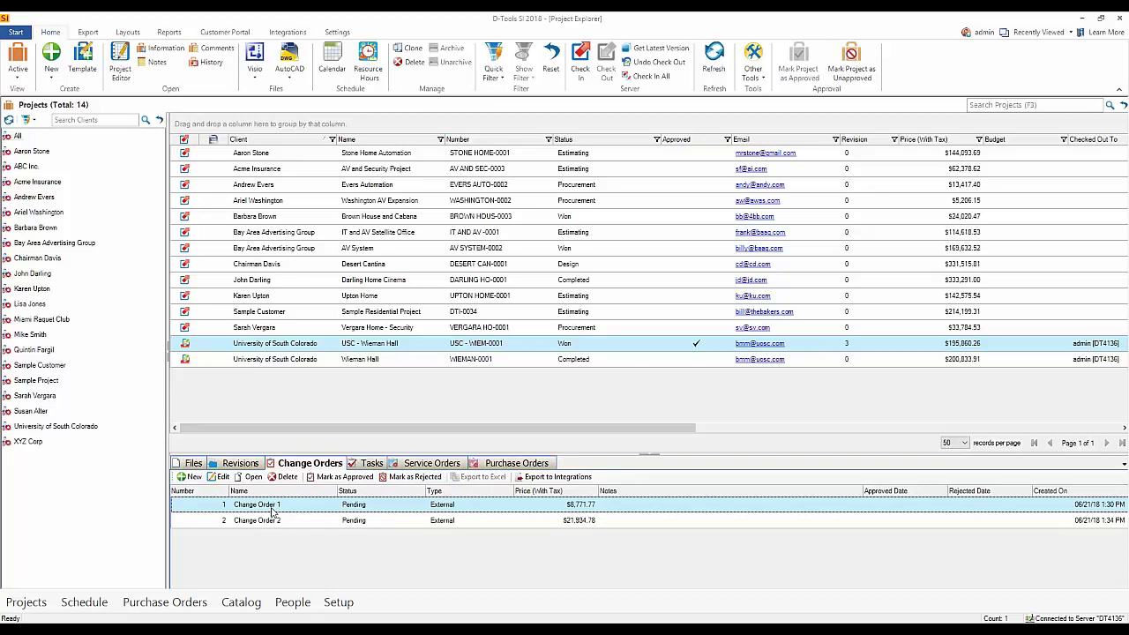
pyautogui.doubleClick(443, 507)
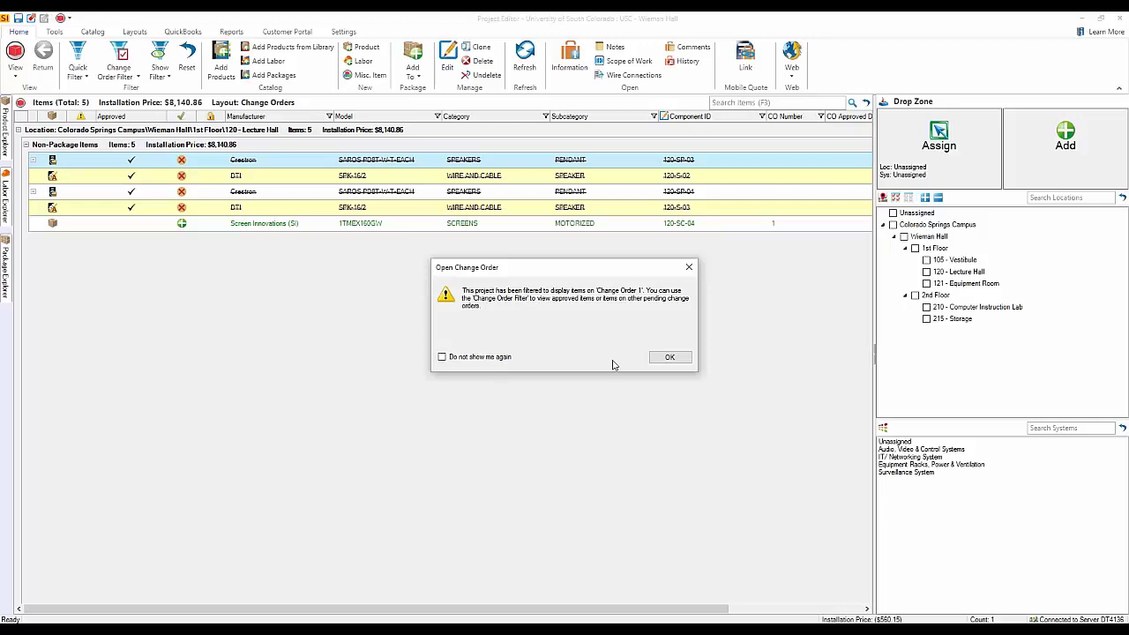
# Filter the editor grid to Change Order 1 items only, then show the Reports commands
pyautogui.click(662, 357)
pyautogui.click(116, 71)
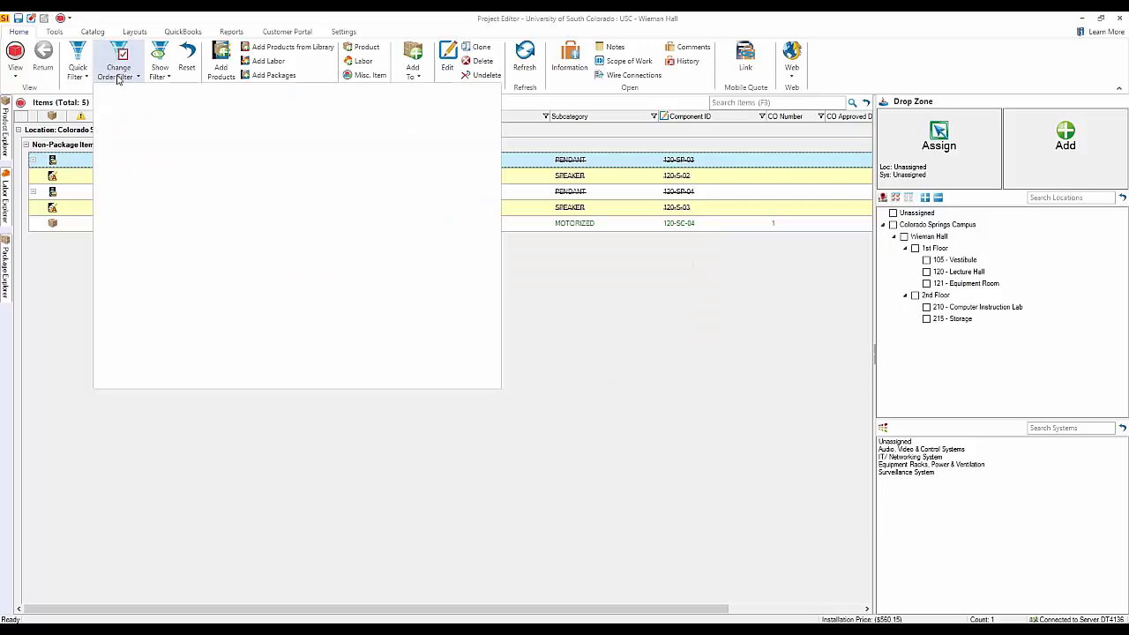
pyautogui.click(193, 162)
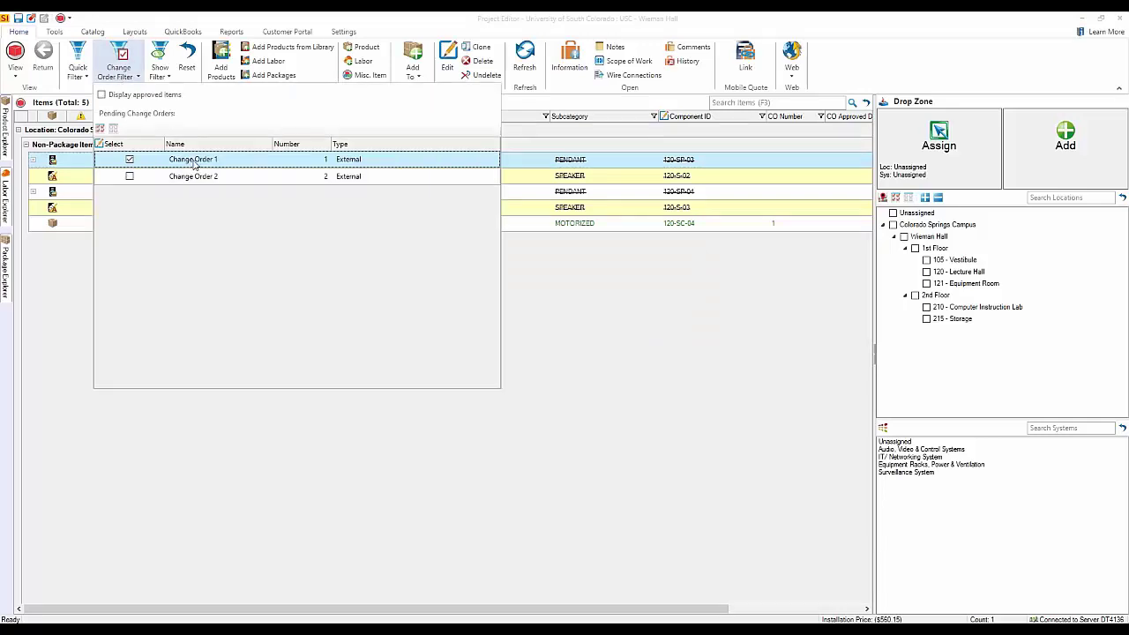
pyautogui.click(634, 351)
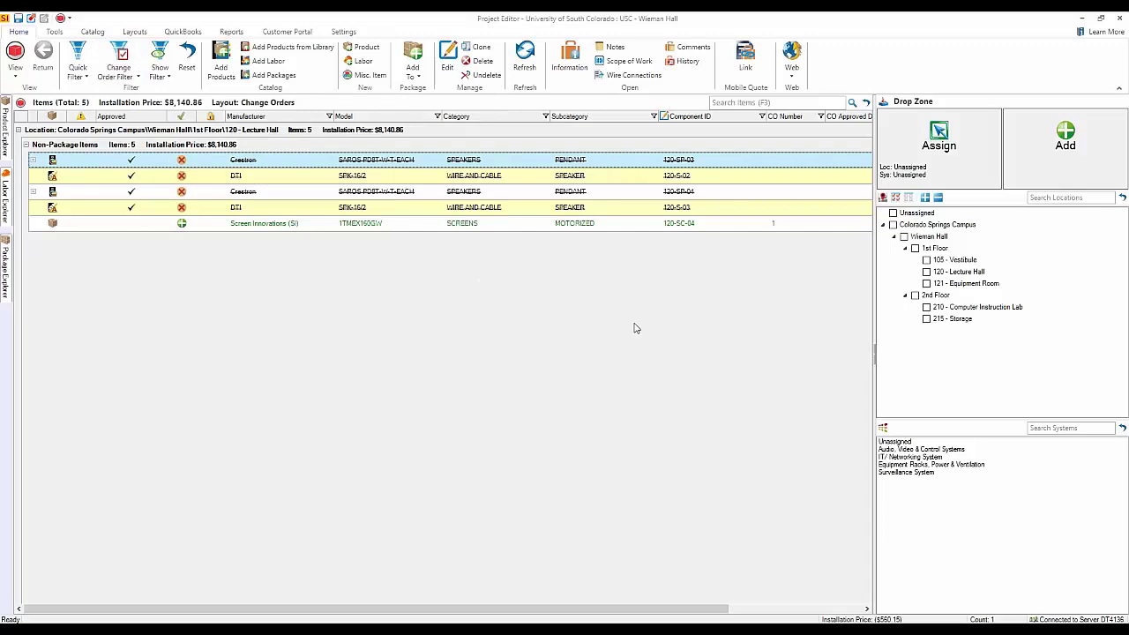
pyautogui.click(233, 32)
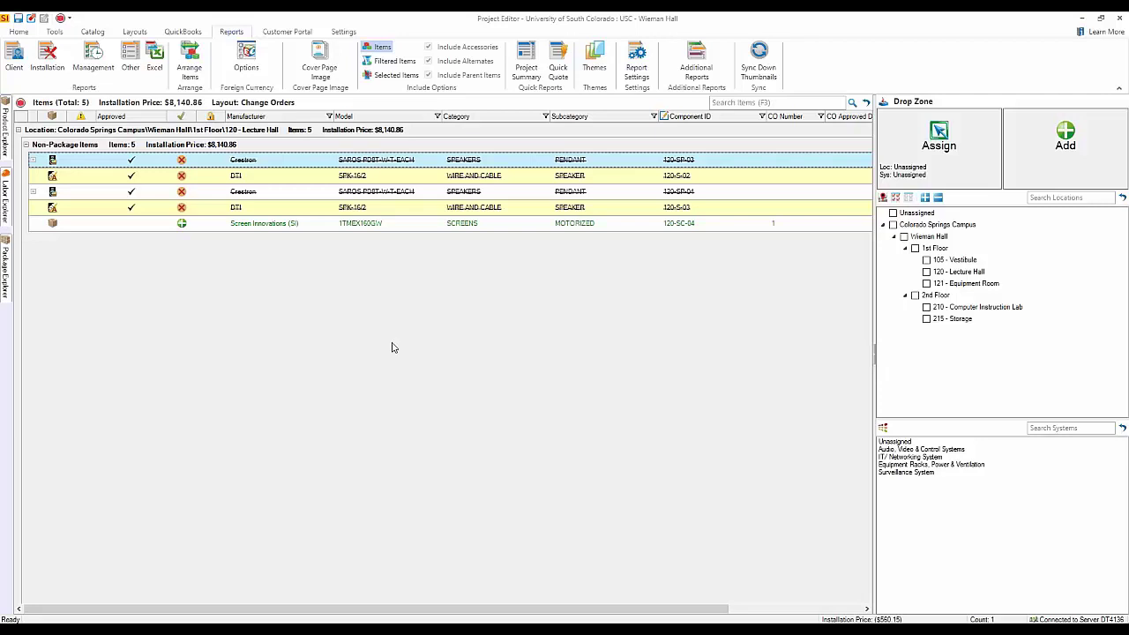
# Choose the By Location variant of the Proposal With Images client report
pyautogui.click(16, 71)
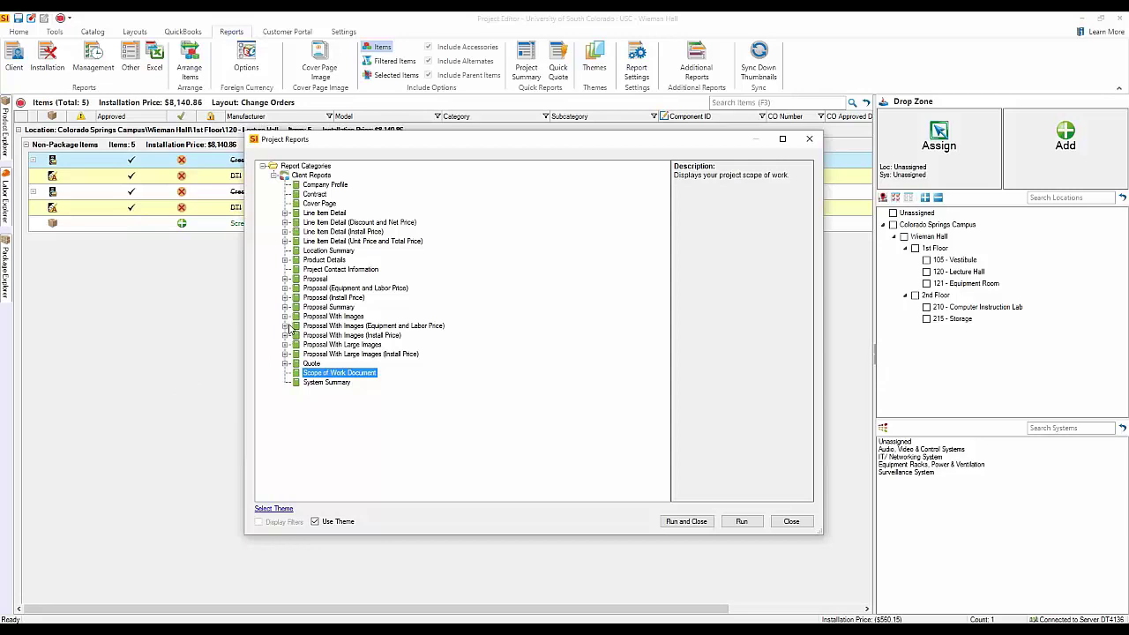
pyautogui.click(309, 364)
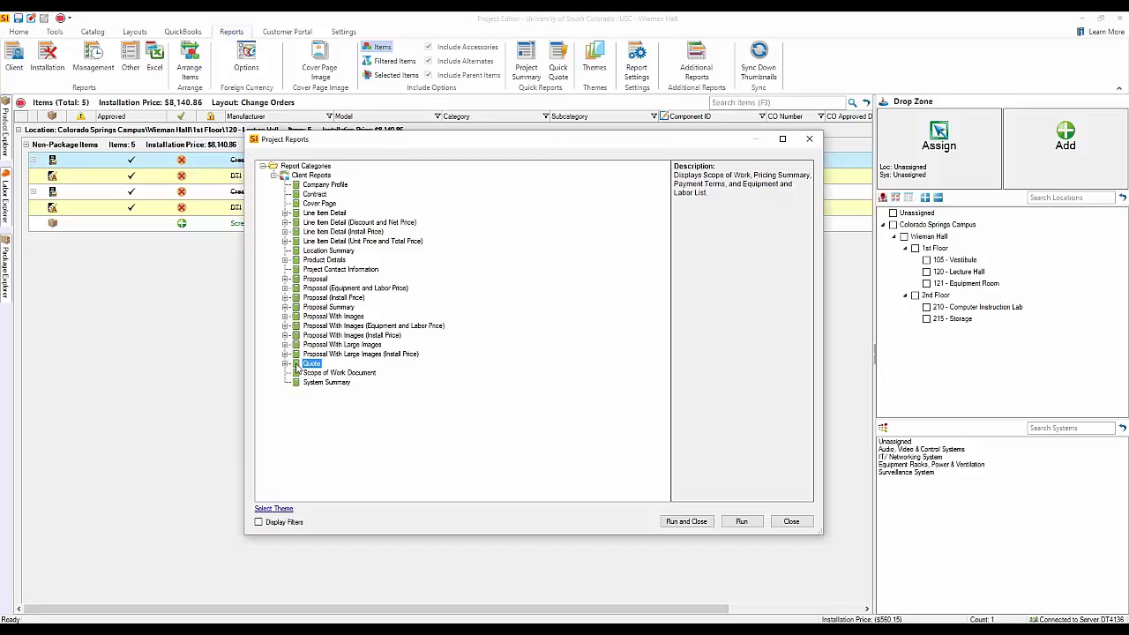
pyautogui.click(321, 318)
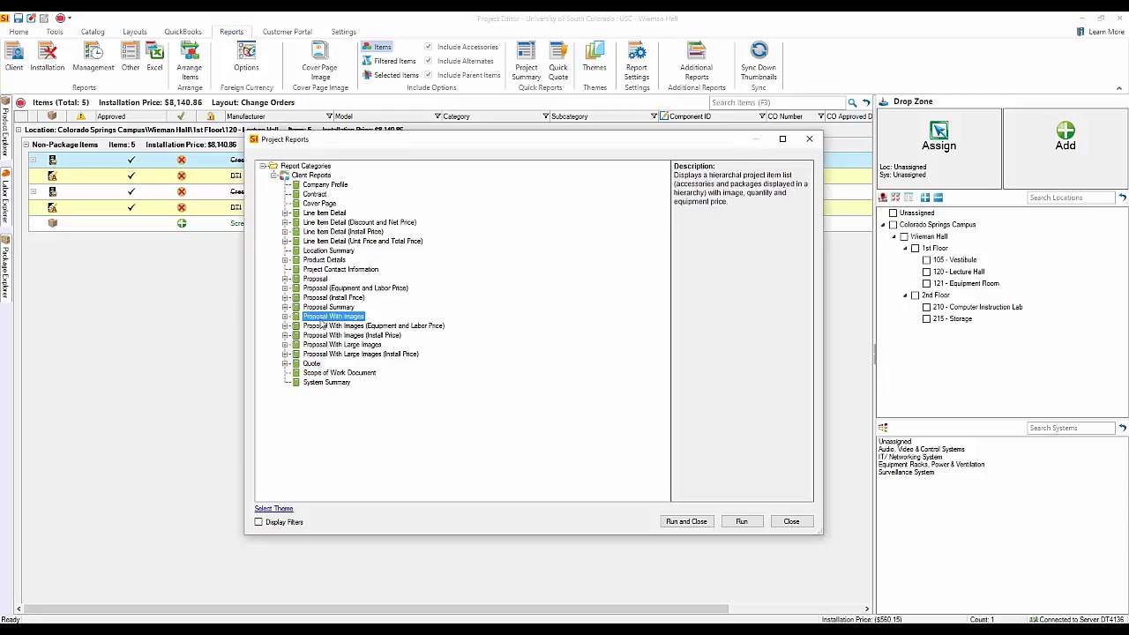
pyautogui.click(286, 317)
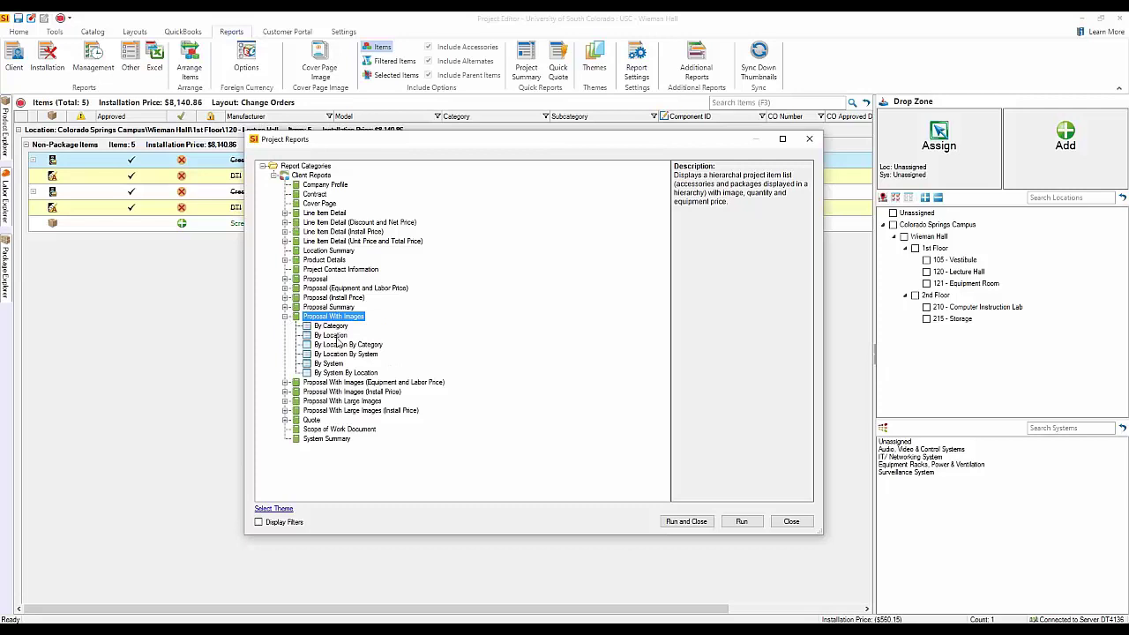
pyautogui.click(331, 336)
# Run the Proposal With Images By Location report, review page 2, then close the viewer
pyautogui.click(688, 523)
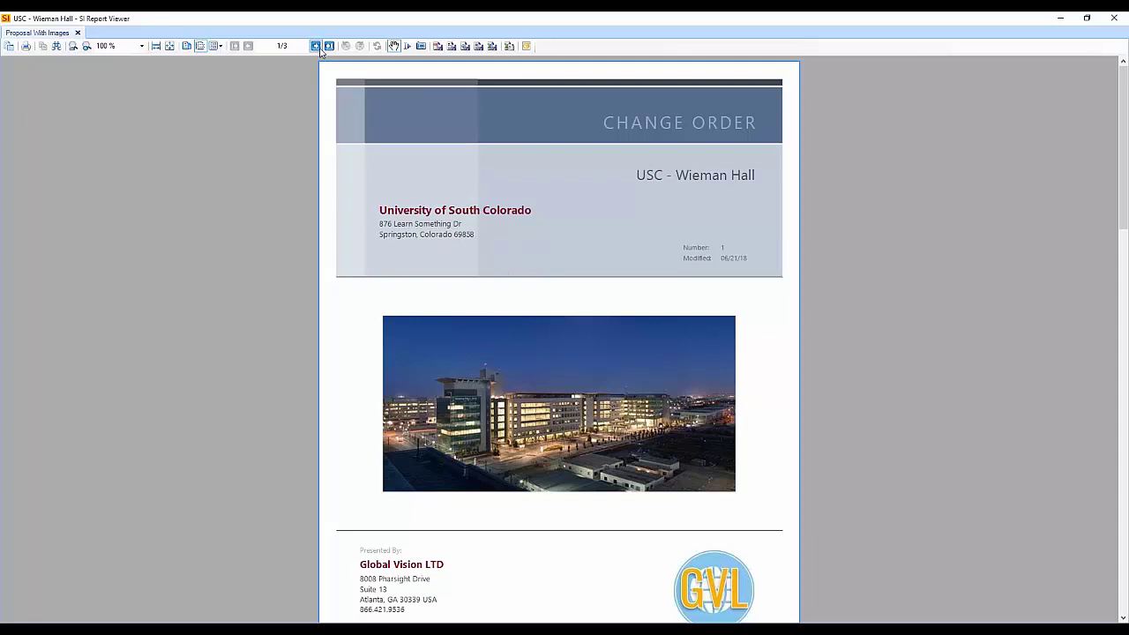
pyautogui.scroll(-3, 322, 60)
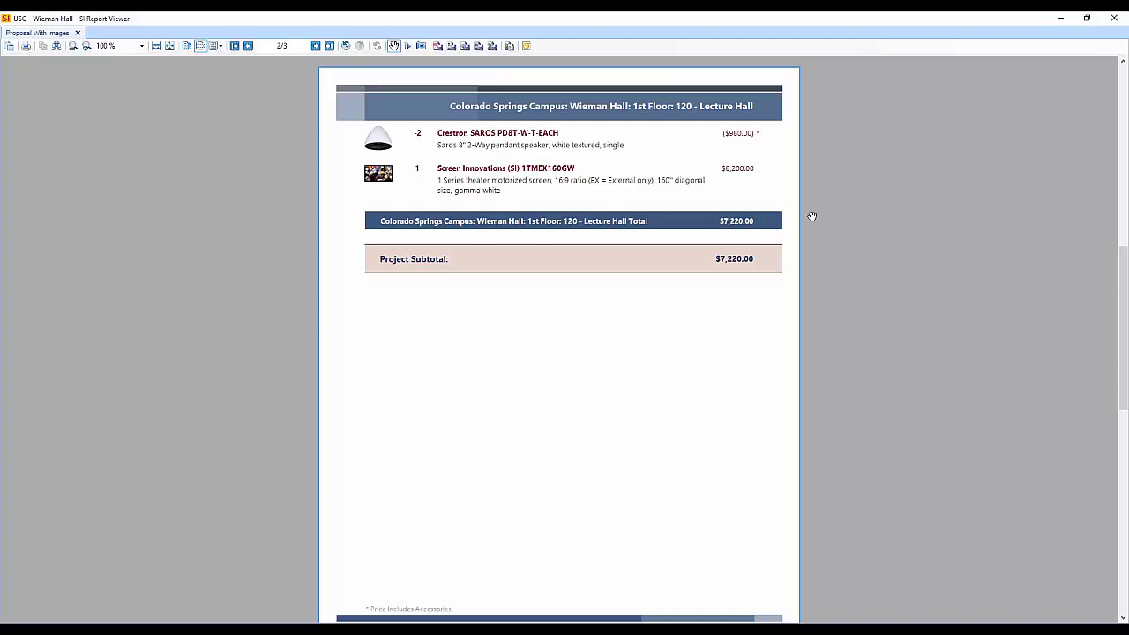
pyautogui.click(1115, 19)
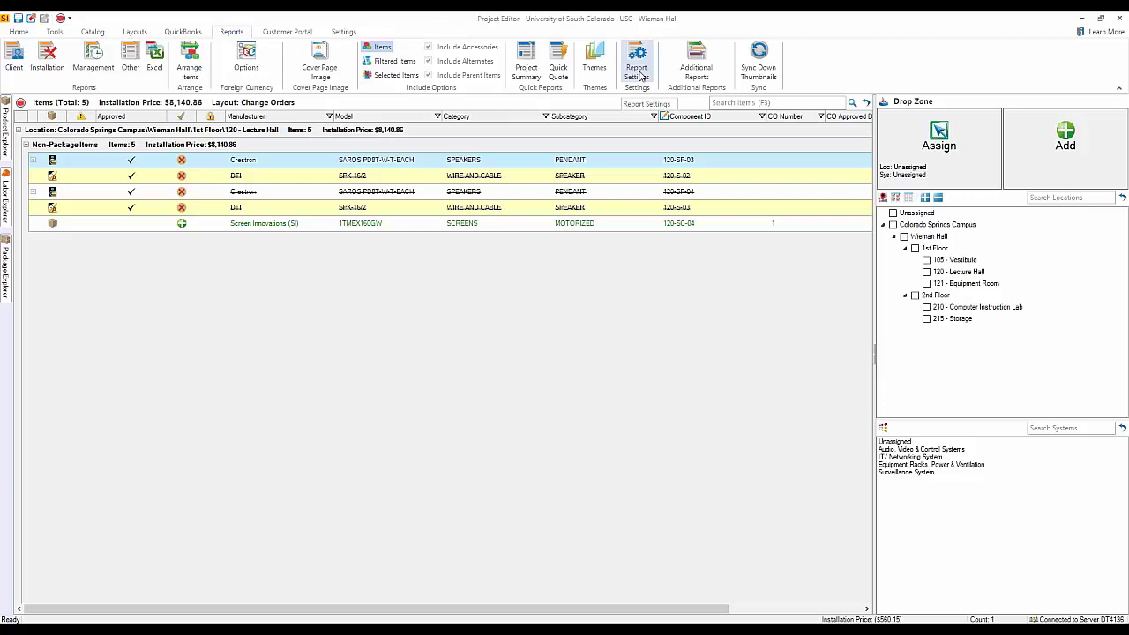
pyautogui.click(637, 70)
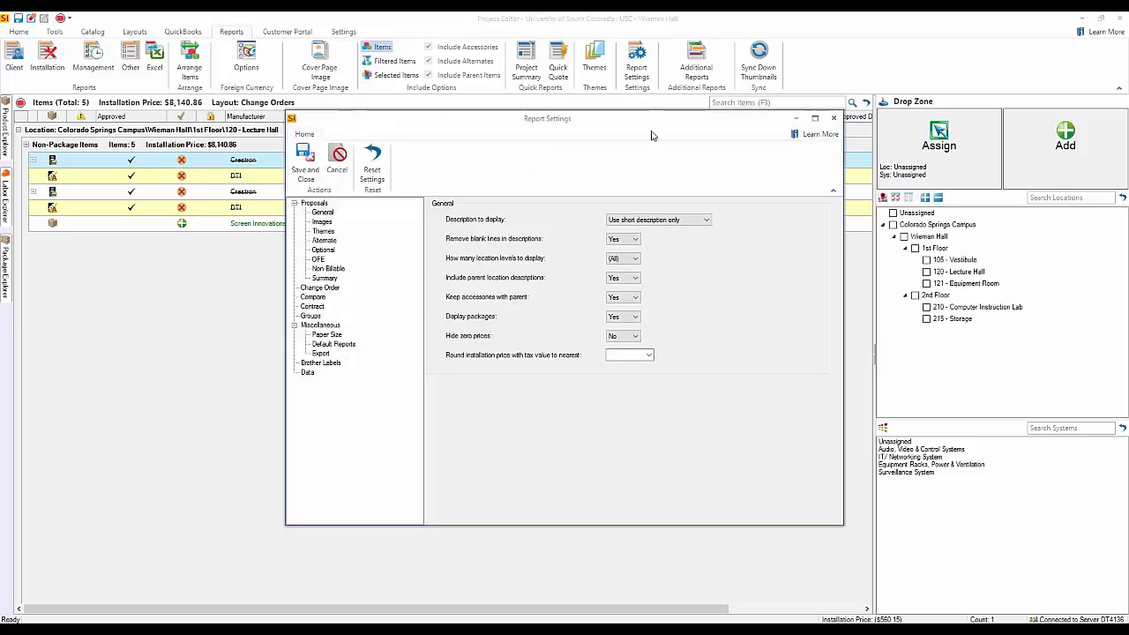
pyautogui.click(319, 288)
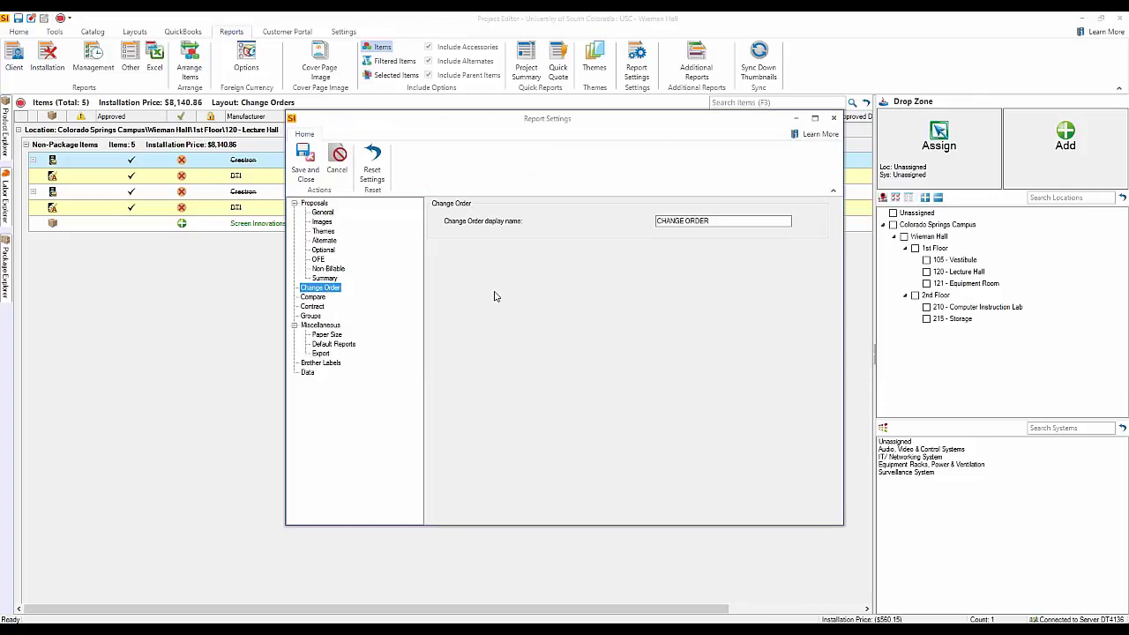
pyautogui.click(727, 225)
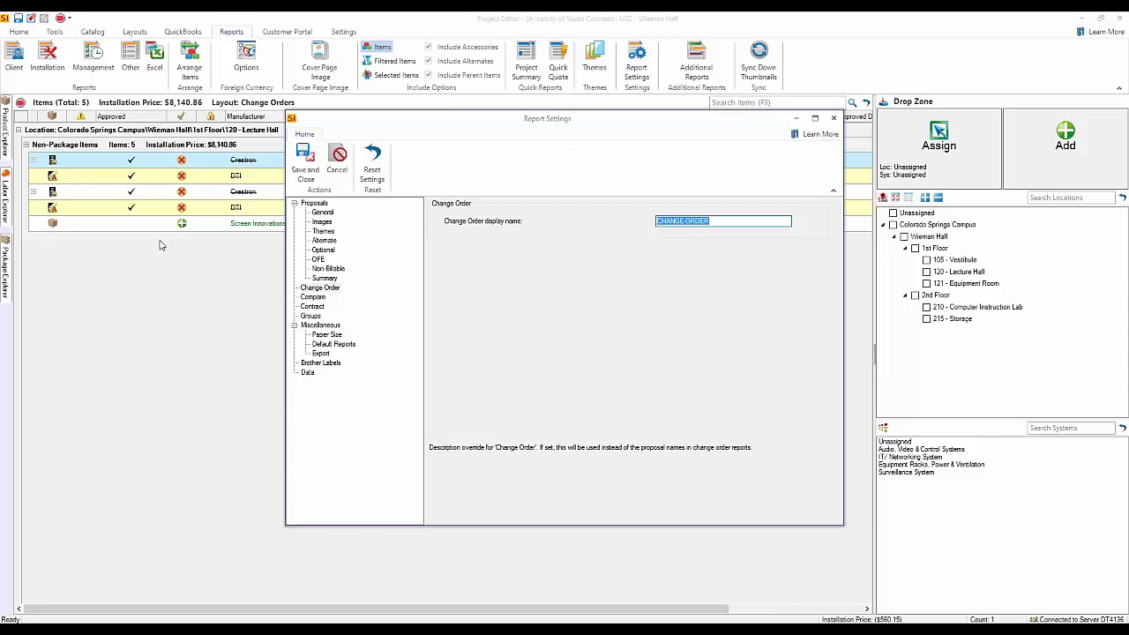
pyautogui.click(834, 117)
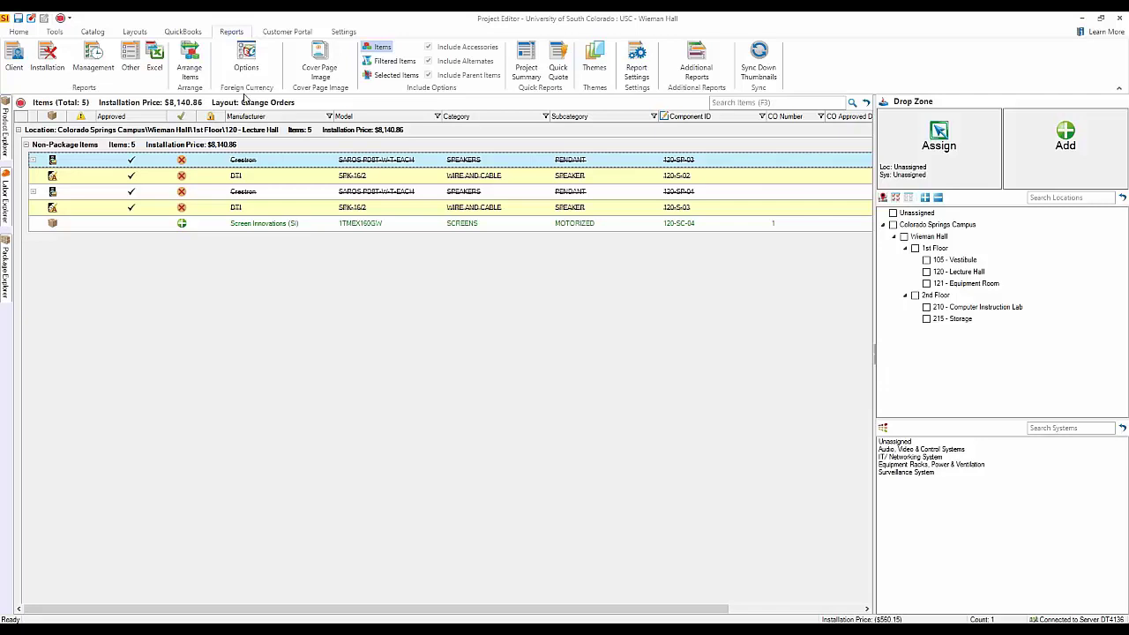
# Filter the item grid to include already approved items and Change Order 2
pyautogui.click(25, 35)
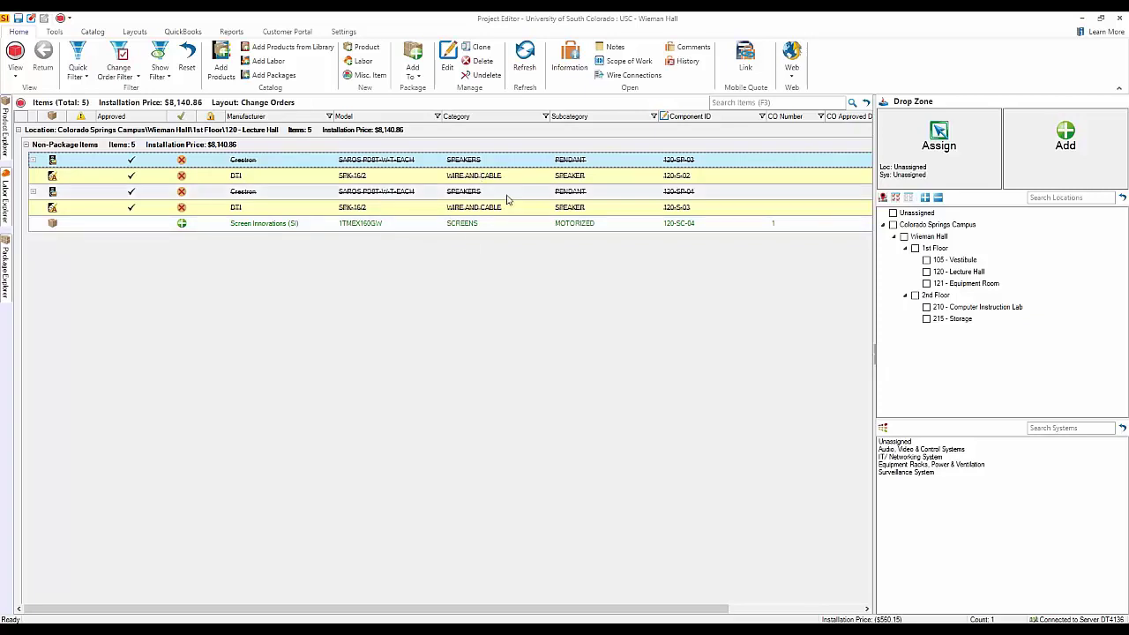
pyautogui.click(111, 77)
pyautogui.click(101, 94)
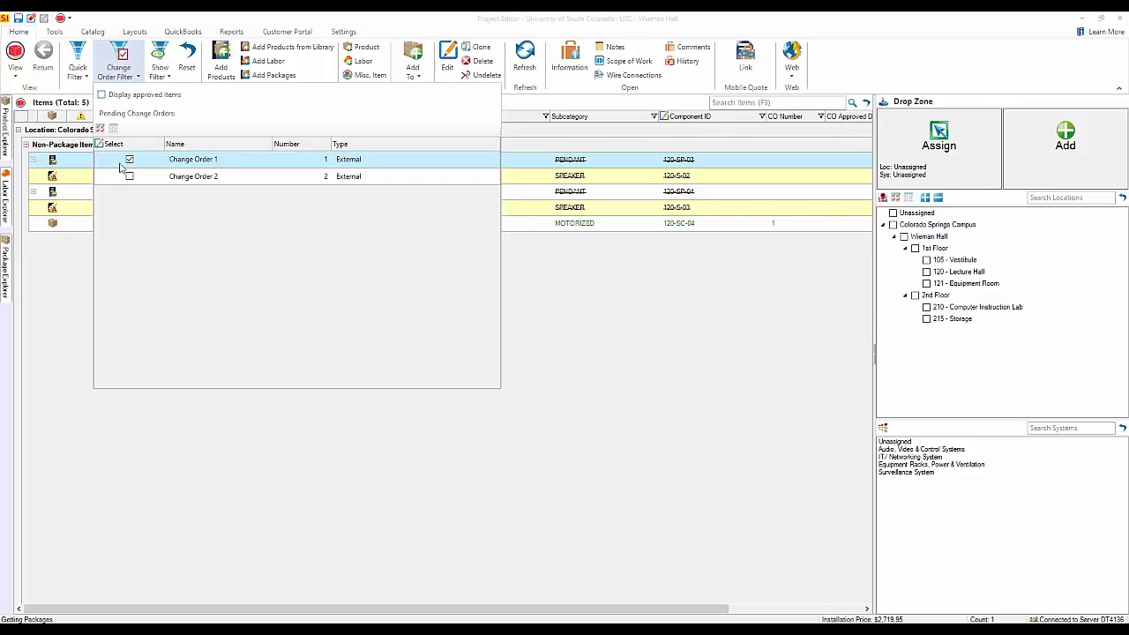
pyautogui.click(130, 176)
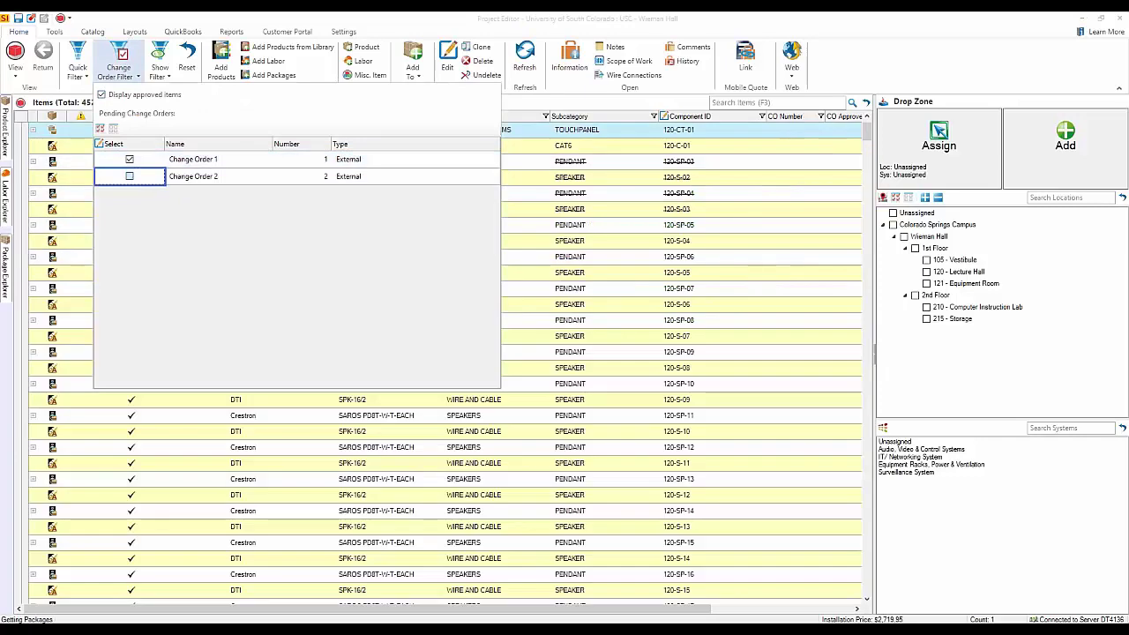
pyautogui.click(235, 33)
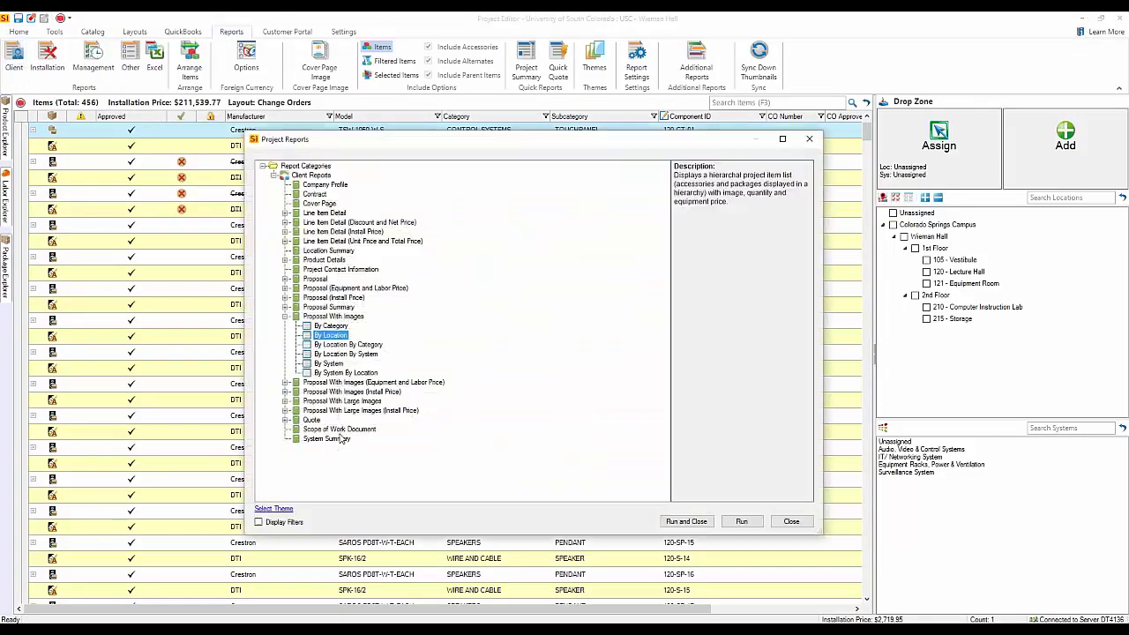
# Pick the Scope of Work Document client report, then close the report dialogs without generating it
pyautogui.click(339, 430)
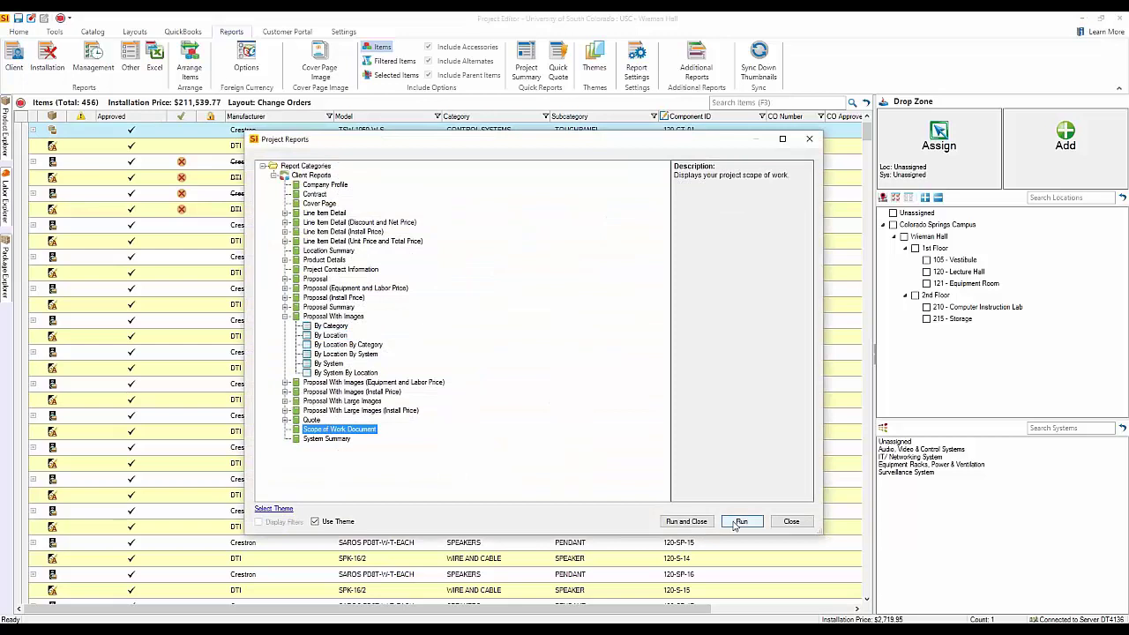
pyautogui.click(697, 521)
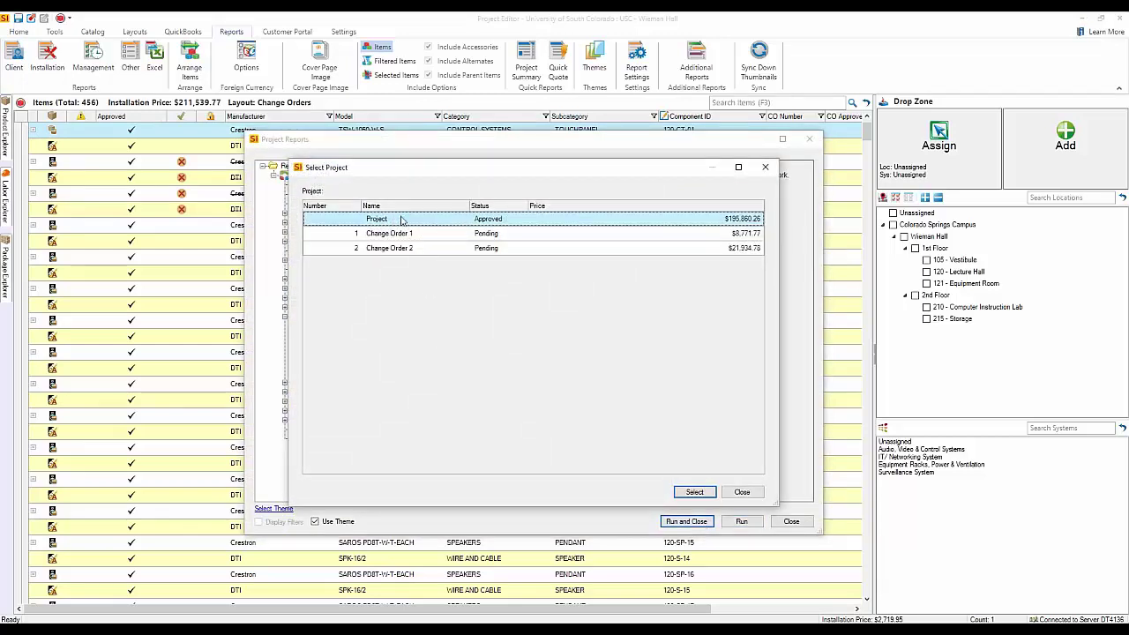
pyautogui.click(742, 491)
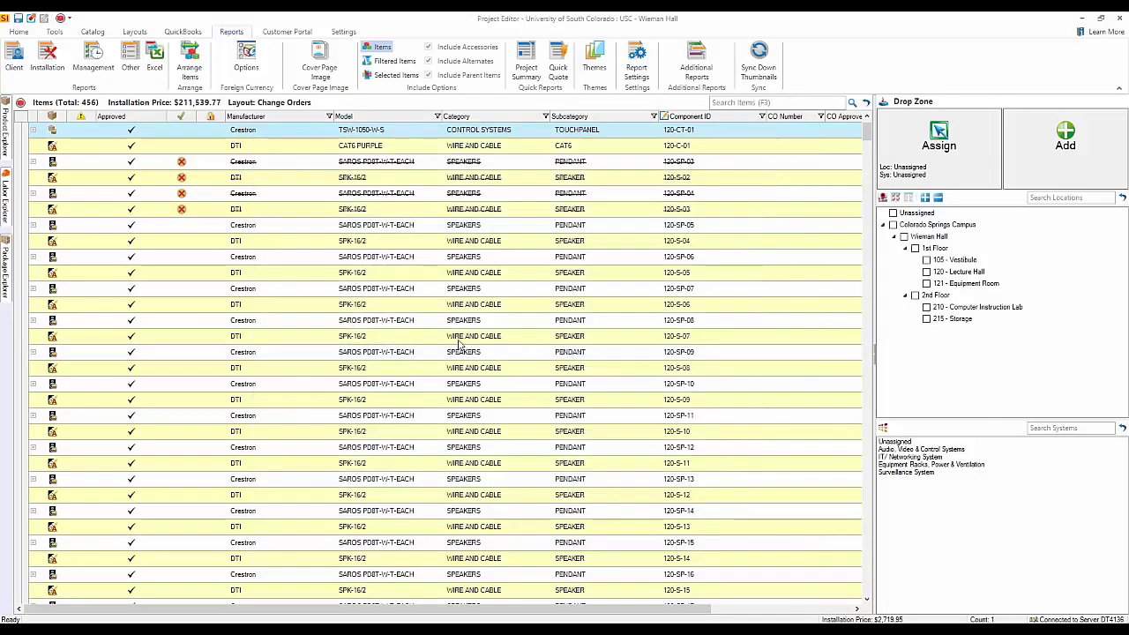
pyautogui.click(25, 33)
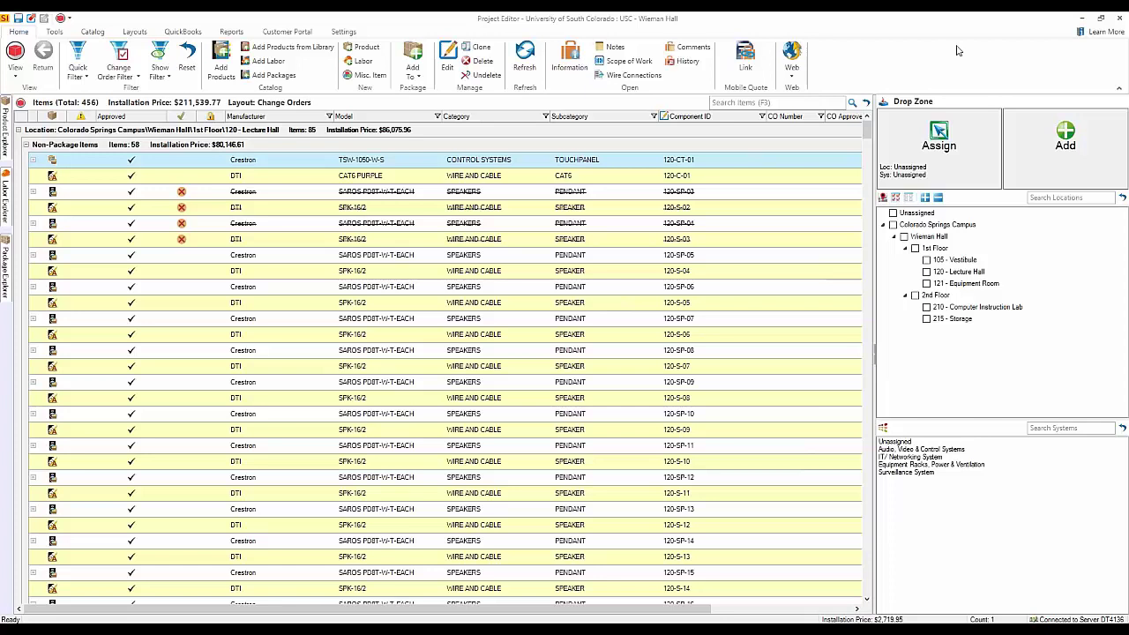
# Close the Wieman Hall project editor, declining to check the project in
pyautogui.click(1121, 22)
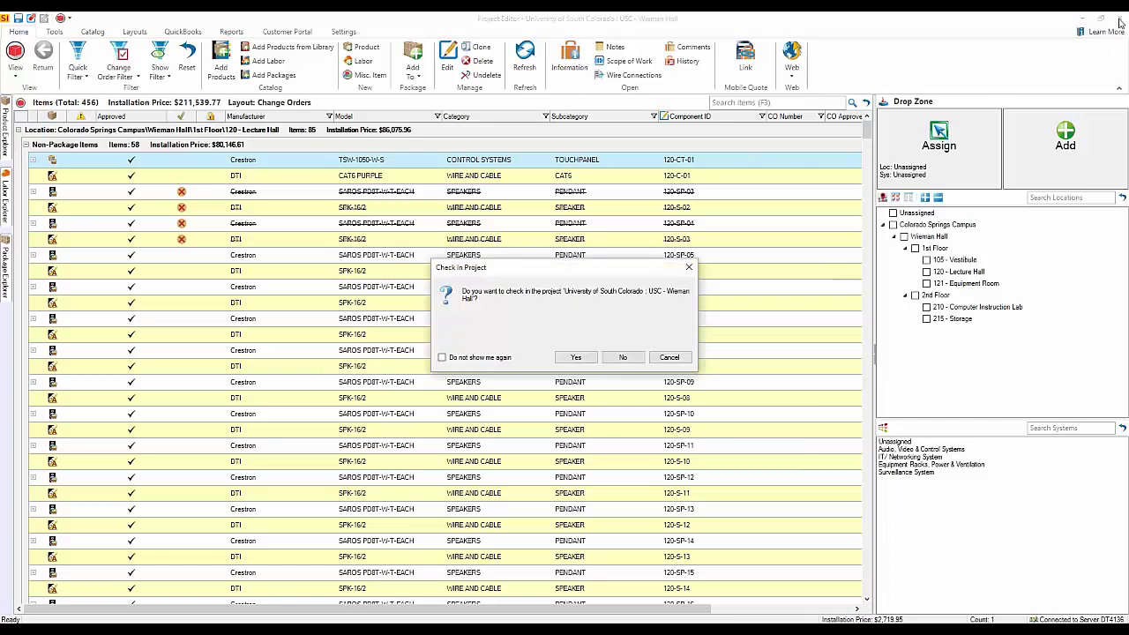
pyautogui.click(623, 358)
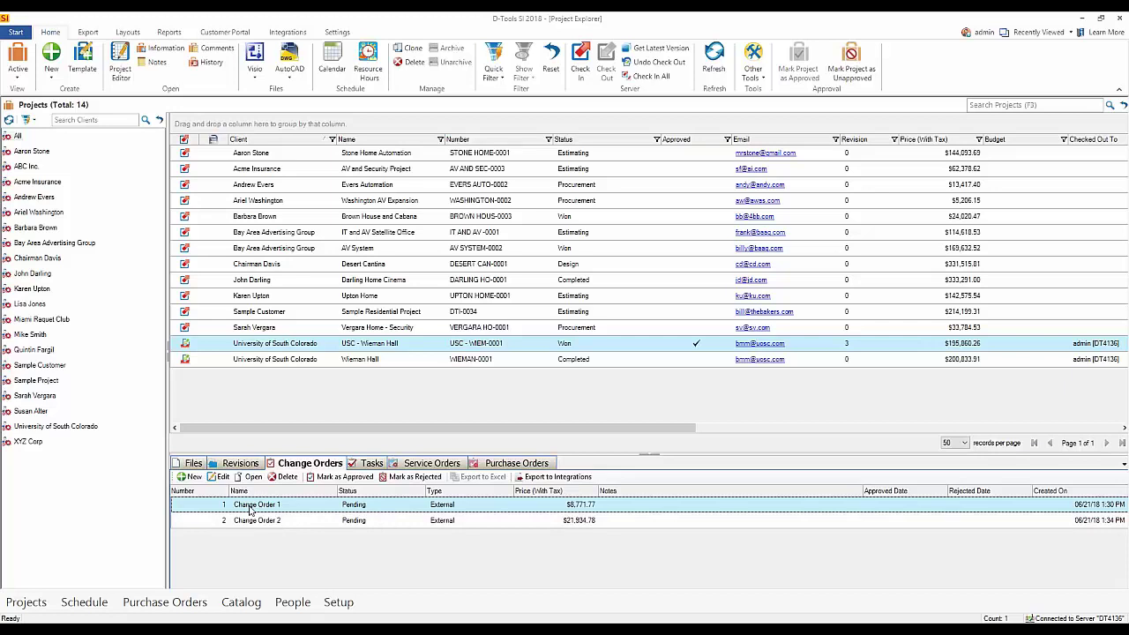
# Mark Change Order 1 as approved, keeping the Rev 3 file name and notes, and confirm
pyautogui.click(374, 521)
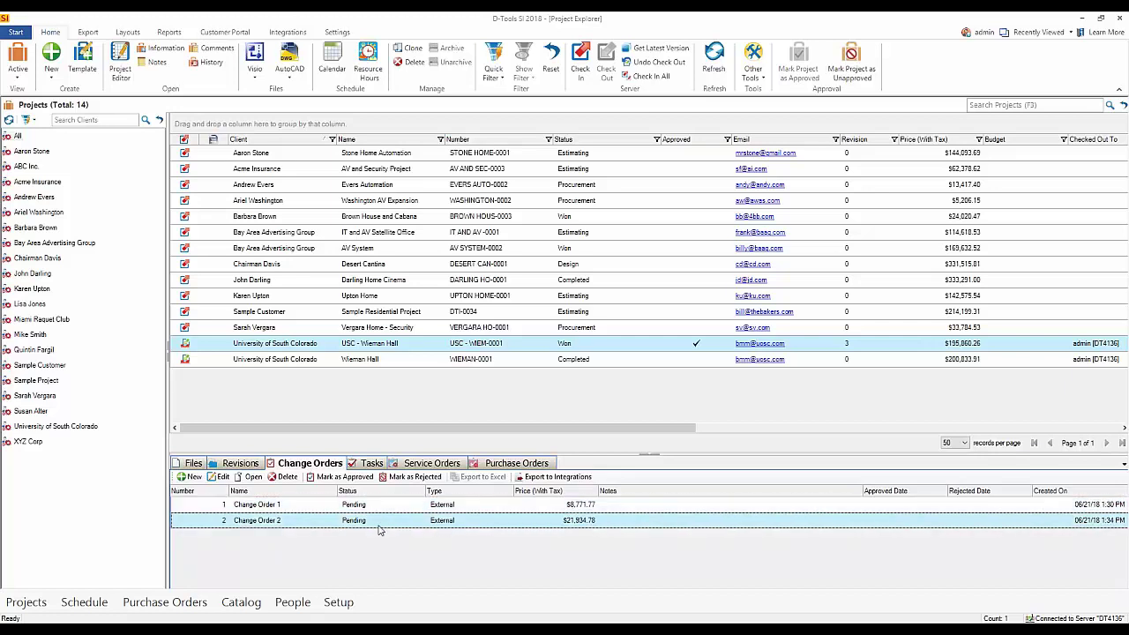
pyautogui.click(379, 505)
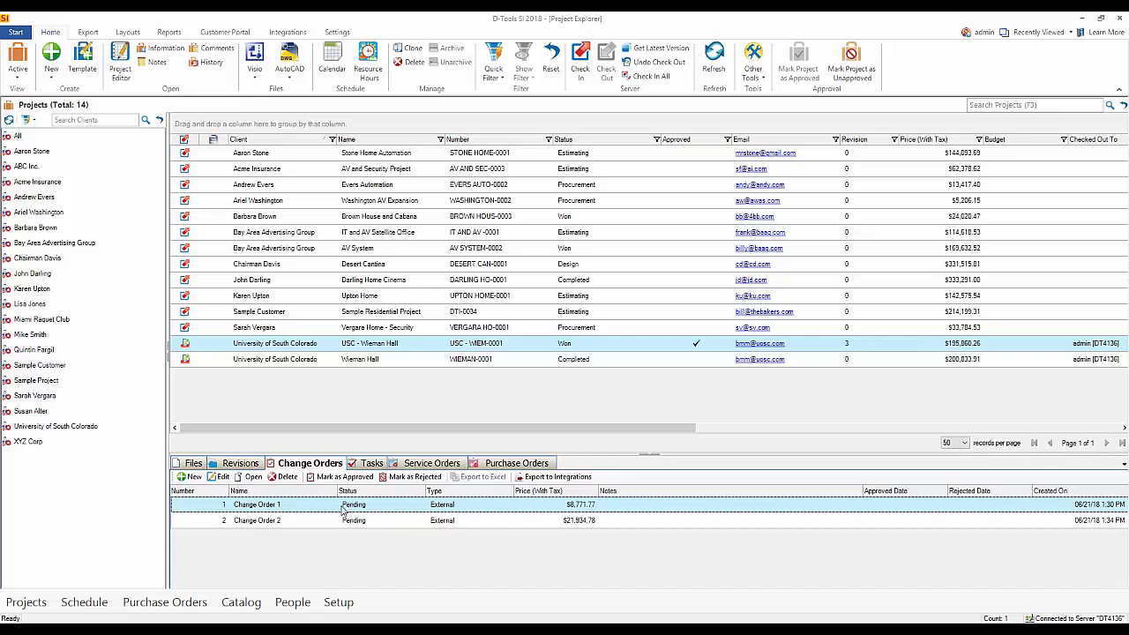
pyautogui.click(345, 476)
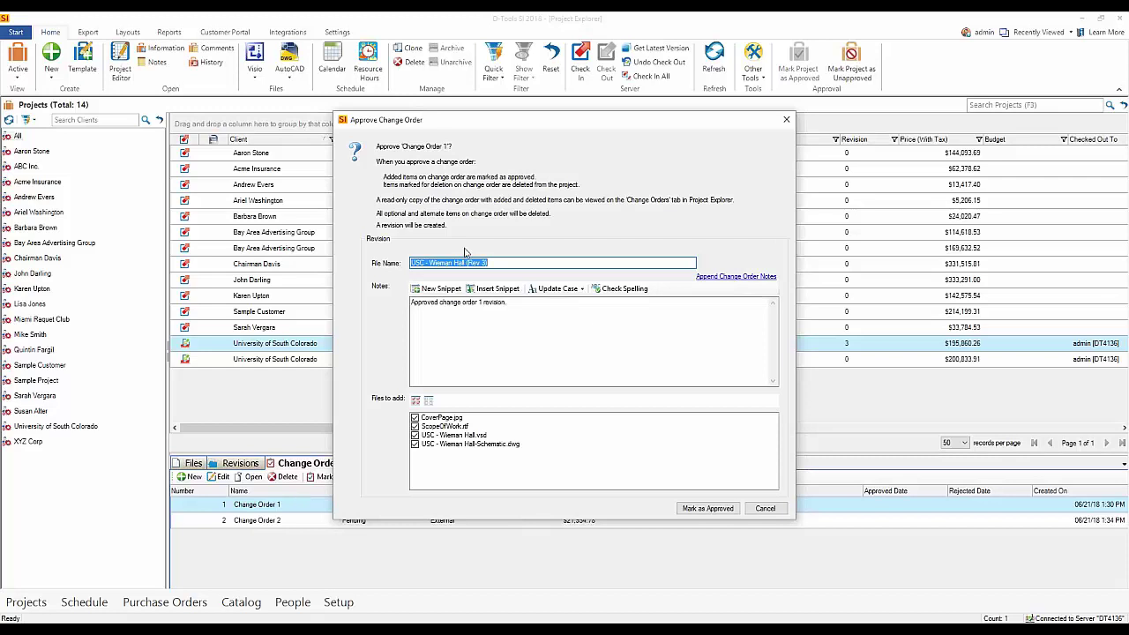
pyautogui.press('Tab')
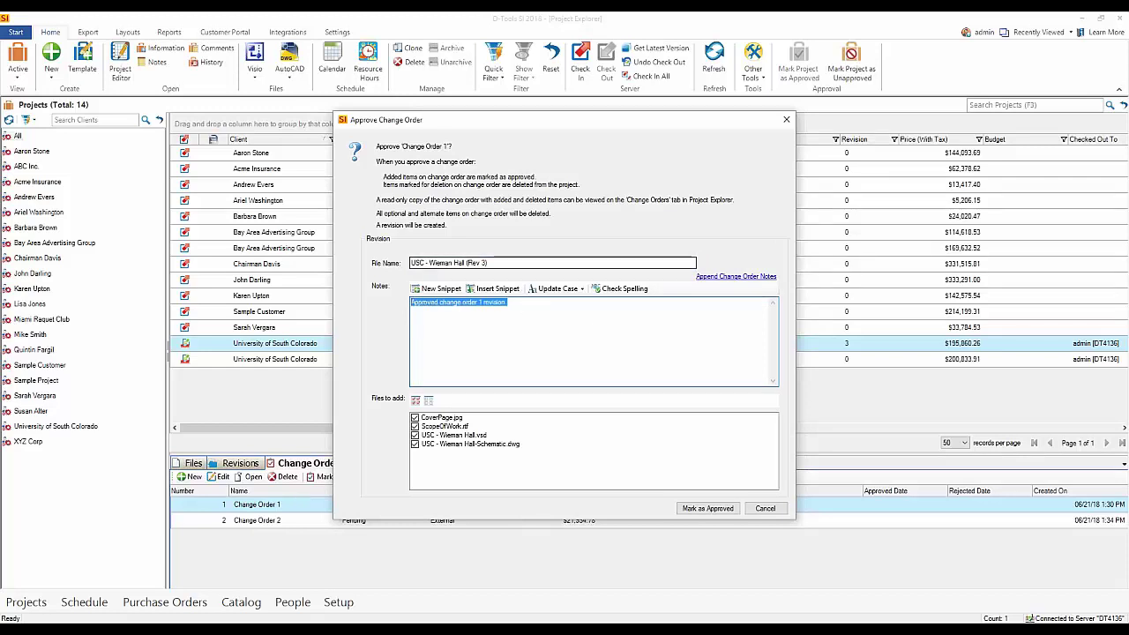
pyautogui.click(706, 509)
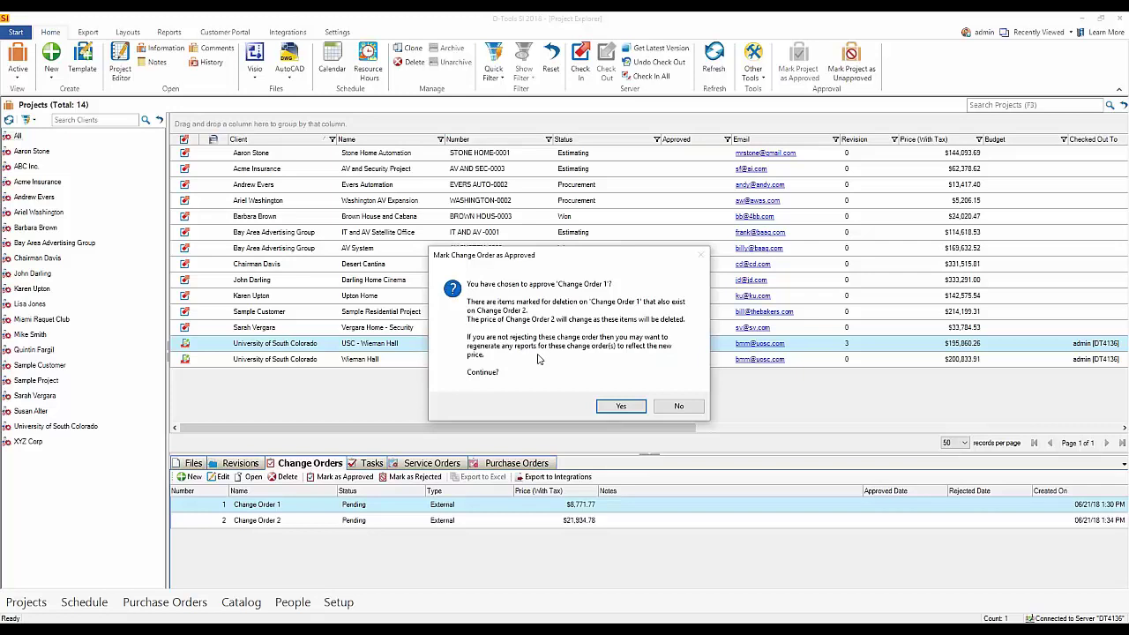
pyautogui.click(620, 407)
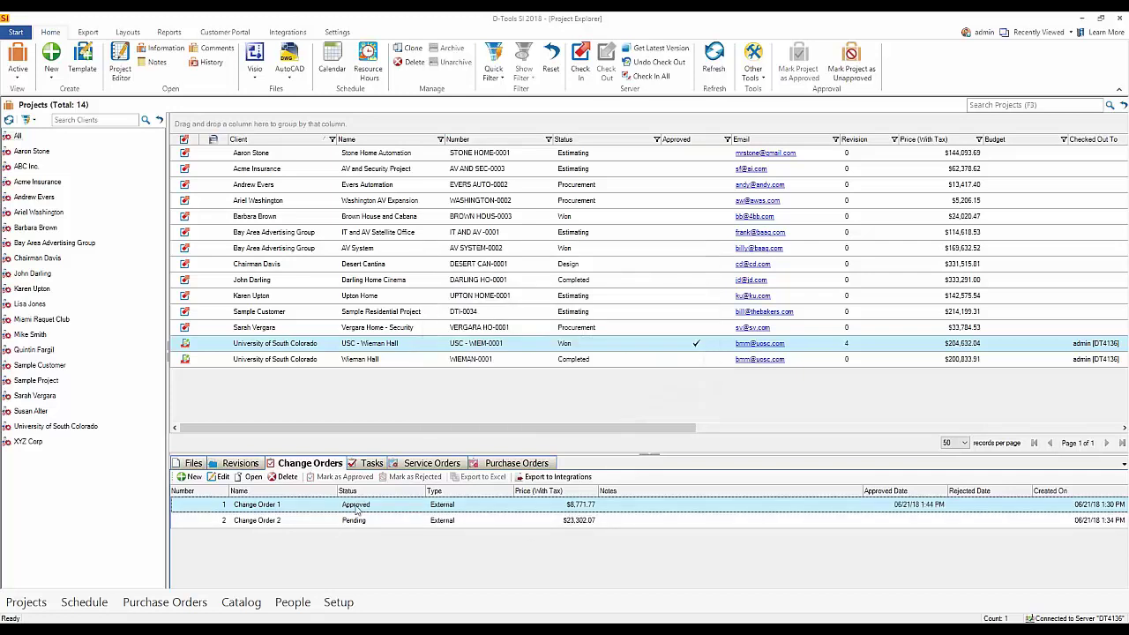
# Mark Change Order 2 as rejected and confirm
pyautogui.click(399, 527)
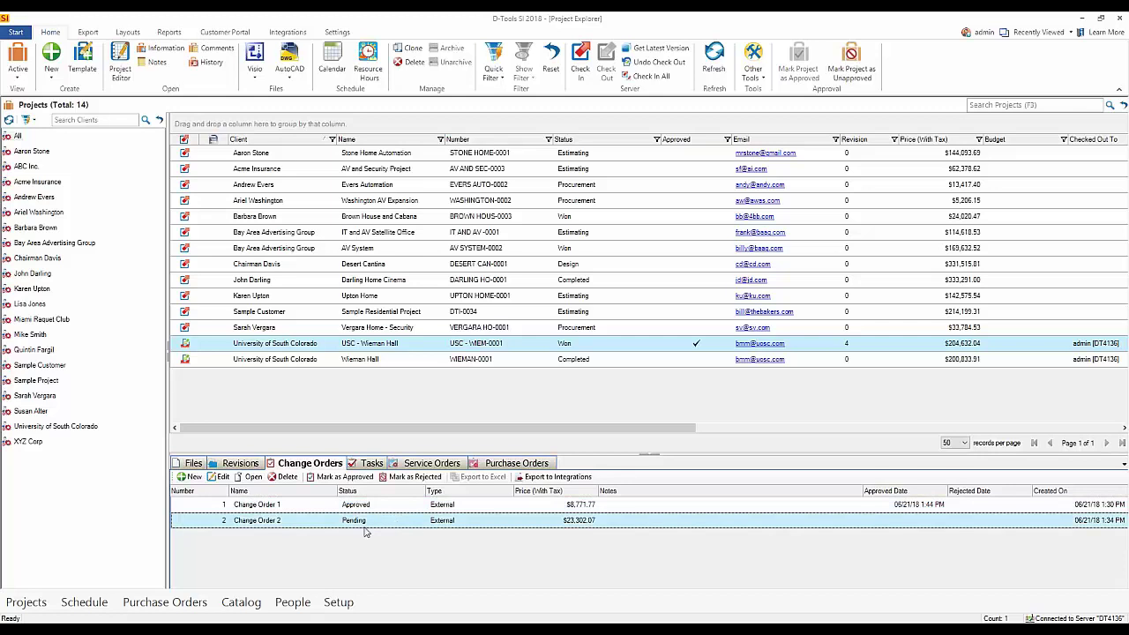
pyautogui.click(411, 477)
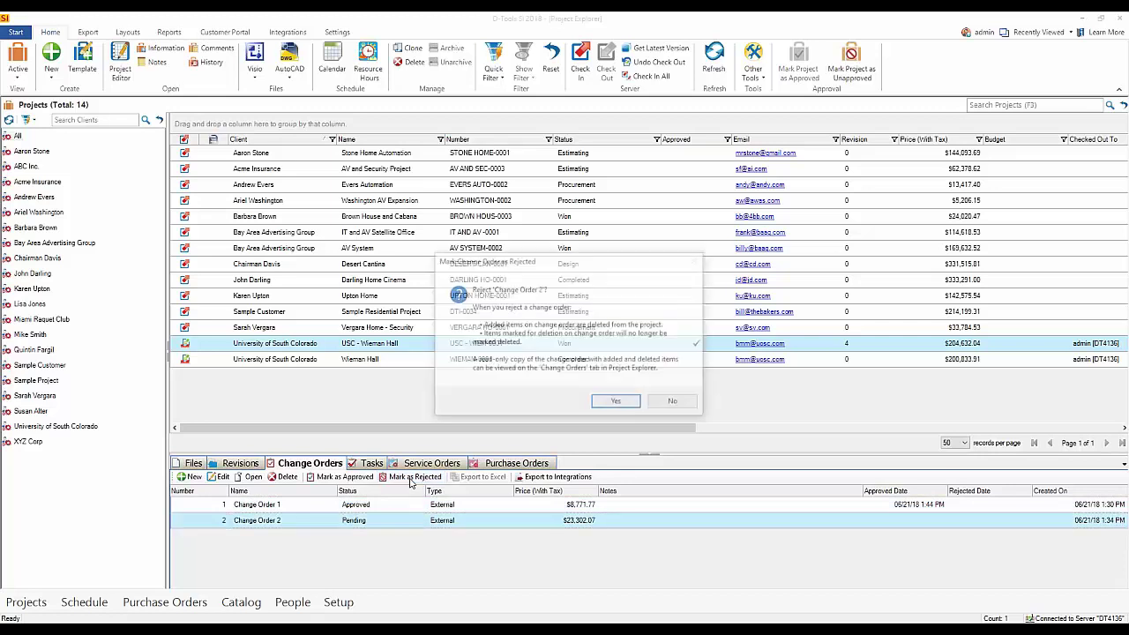
pyautogui.click(617, 404)
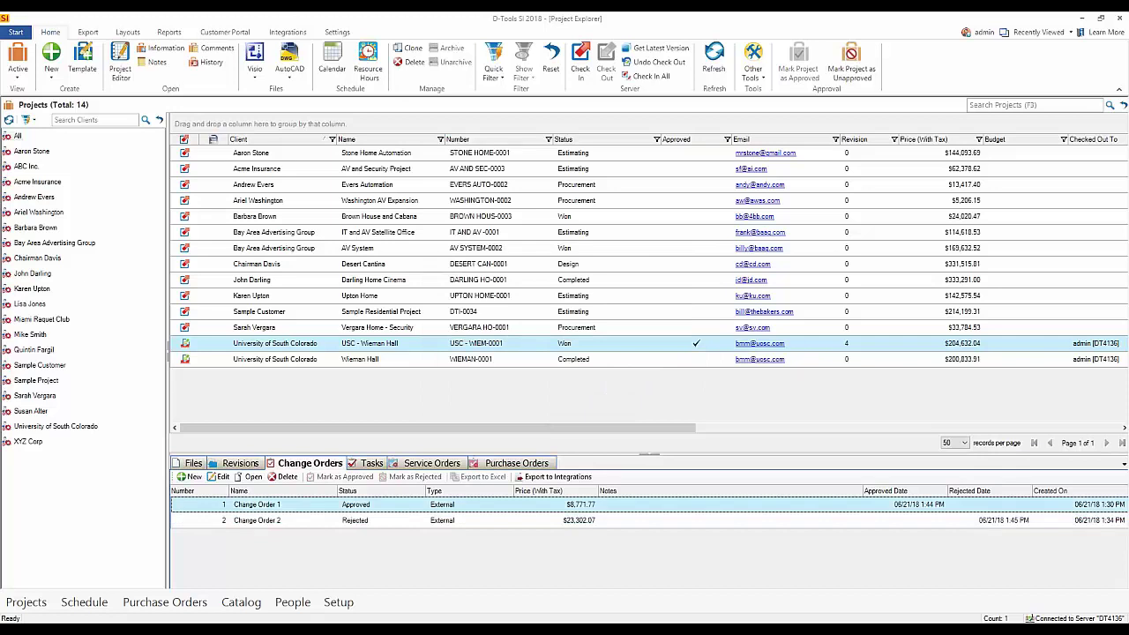
# Show the USC - Wieman Hall project's files list with its four documents
pyautogui.click(541, 344)
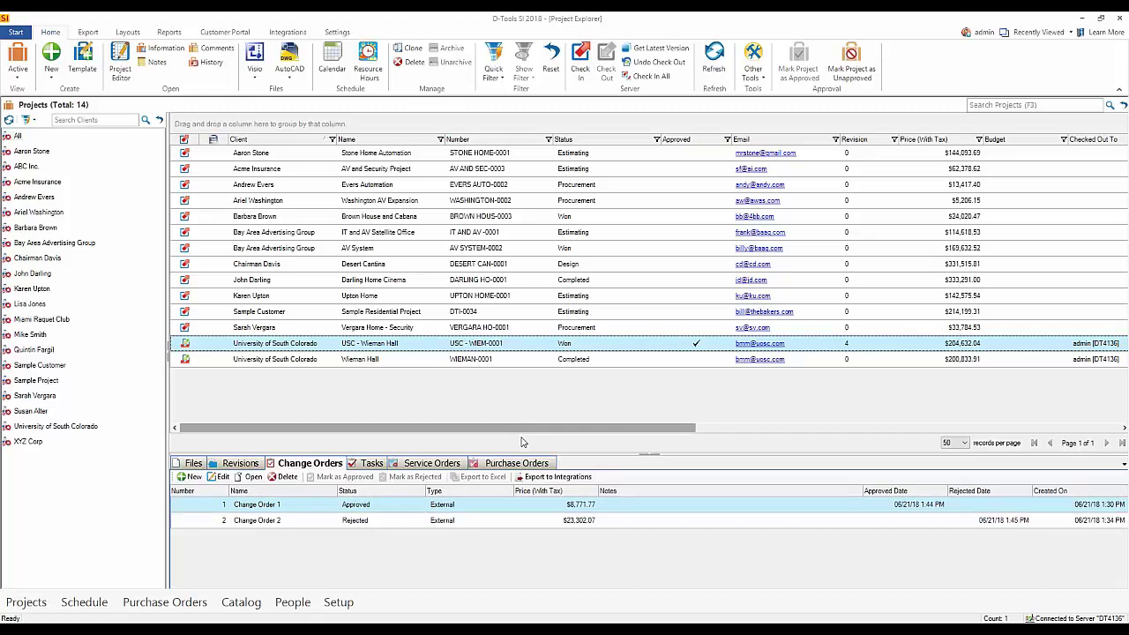
pyautogui.click(409, 506)
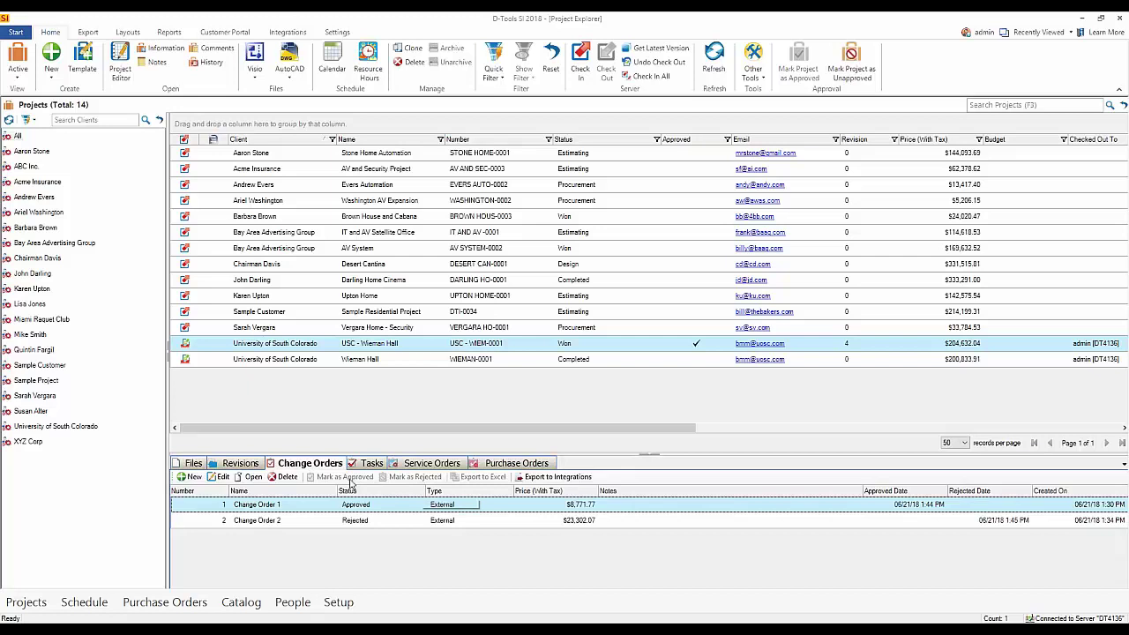
pyautogui.click(193, 463)
pyautogui.click(605, 404)
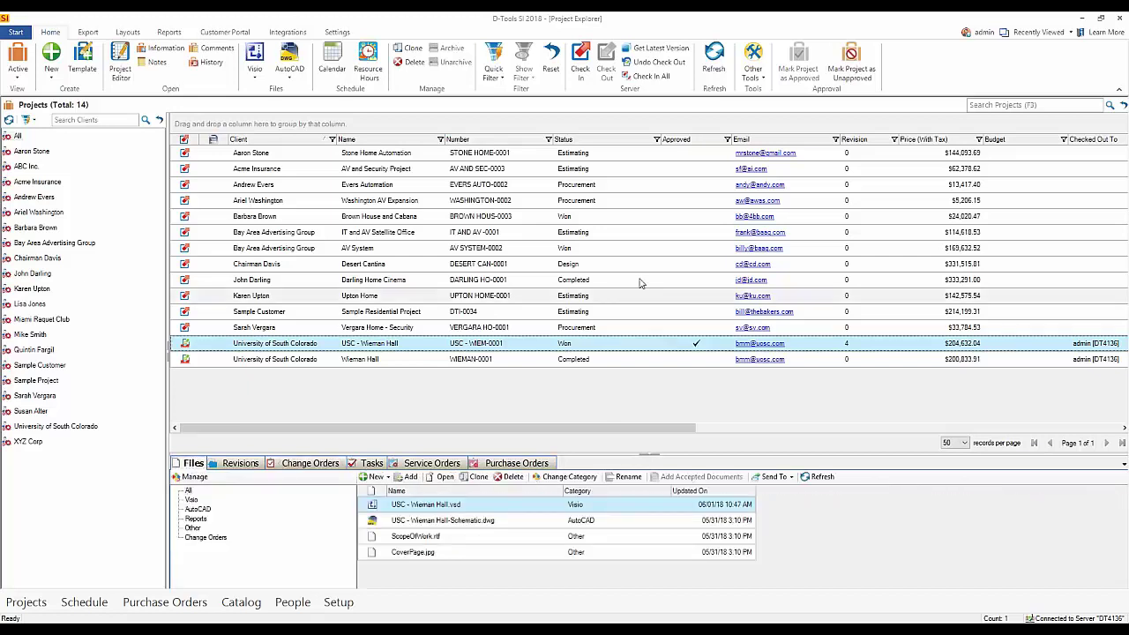